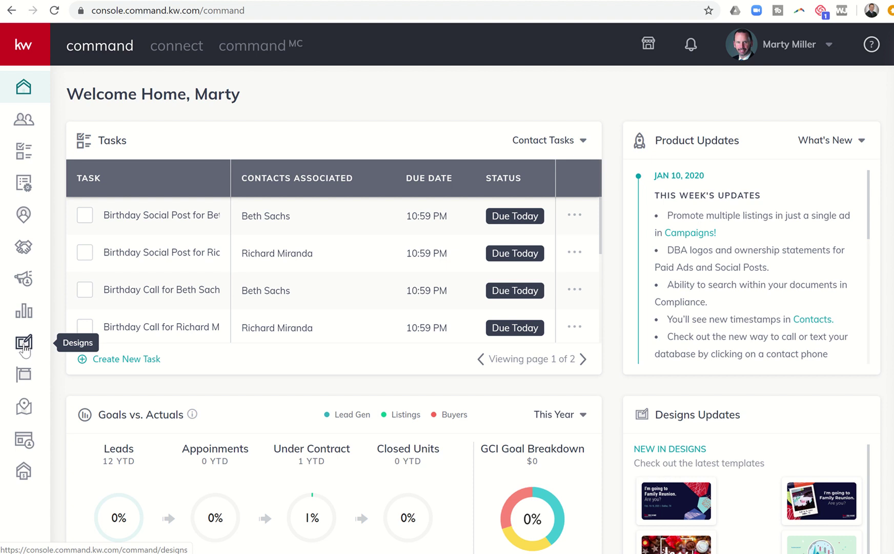
Open My Design Templates from the Designs icon in the left sidebar
{"action": "left_click", "coordinate": [24, 343]}
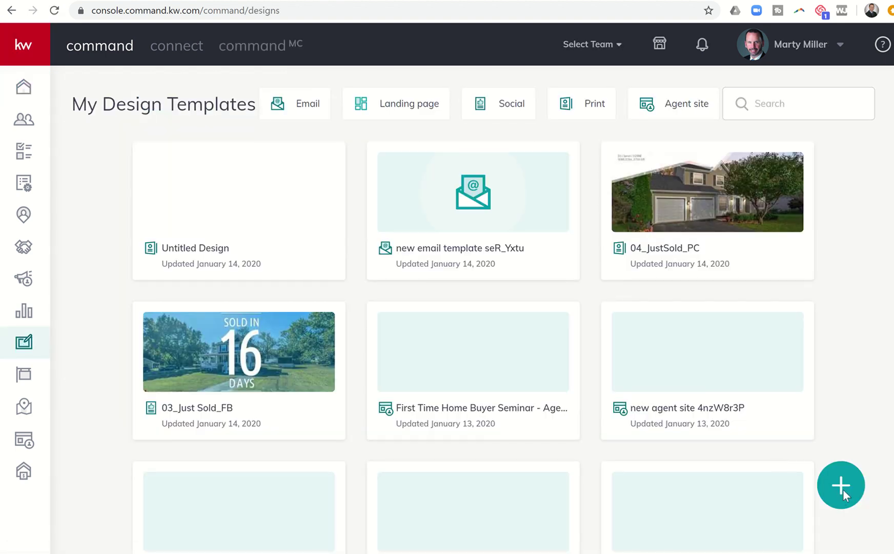
Create a new Print design and show the Buyer Consultation booklet templates
{"action": "left_click", "coordinate": [843, 489]}
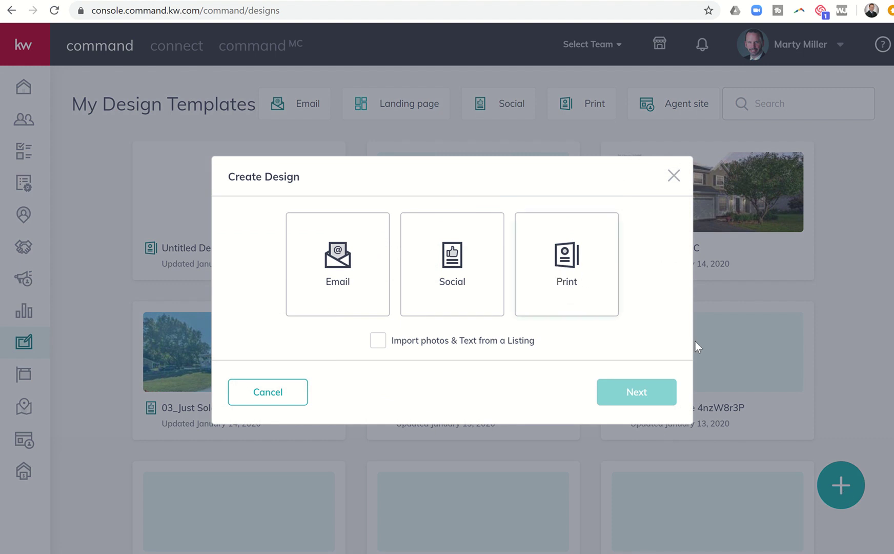
{"action": "left_click", "coordinate": [576, 270]}
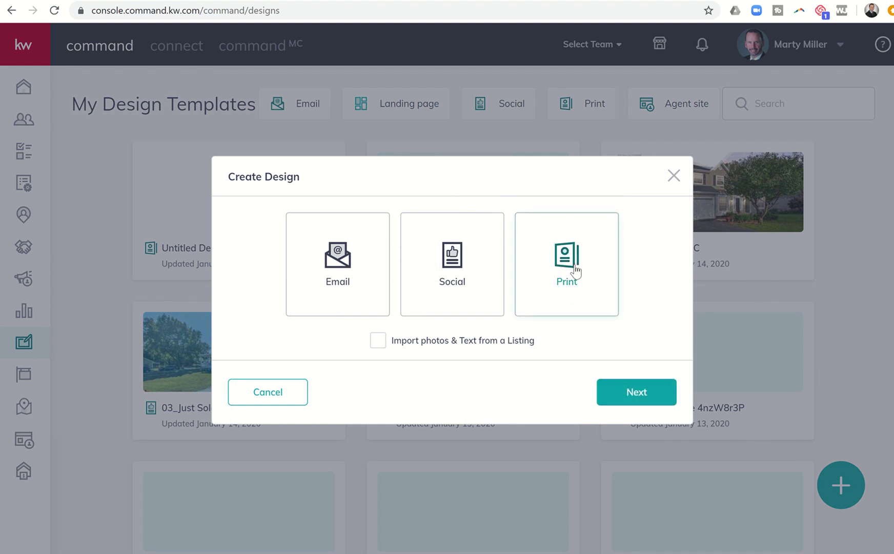
{"action": "left_click", "coordinate": [627, 396]}
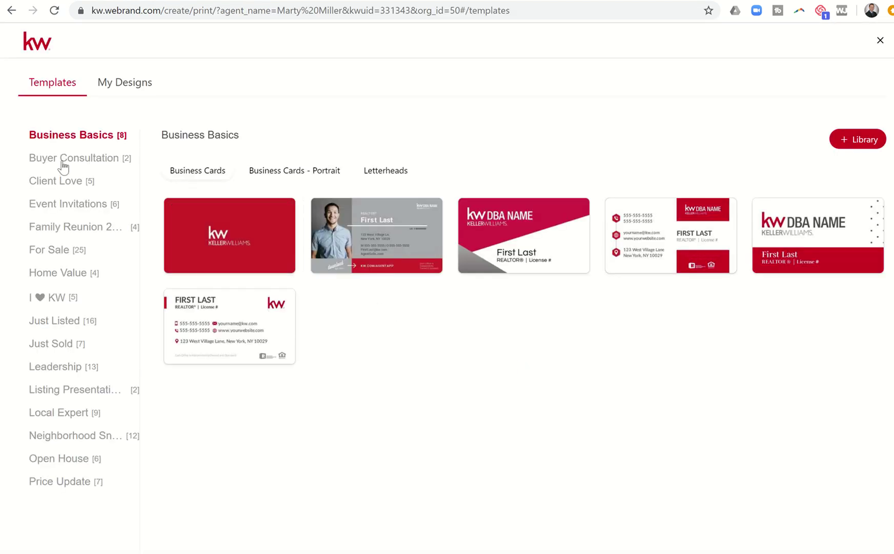
{"action": "left_click", "coordinate": [64, 160]}
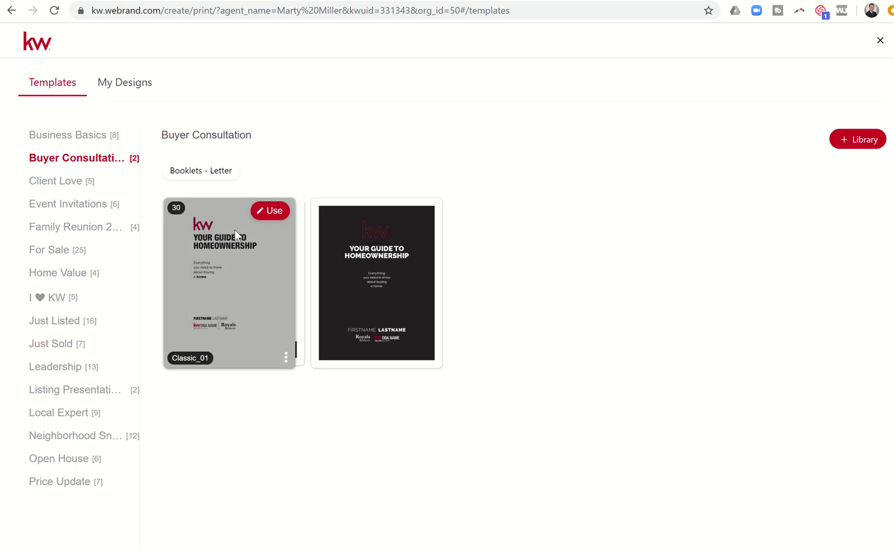
Start an 8.5x11in letter booklet from the Classic_01 Buyer Consultation template
{"action": "mouse_move", "coordinate": [211, 264]}
{"action": "mouse_move", "coordinate": [370, 298]}
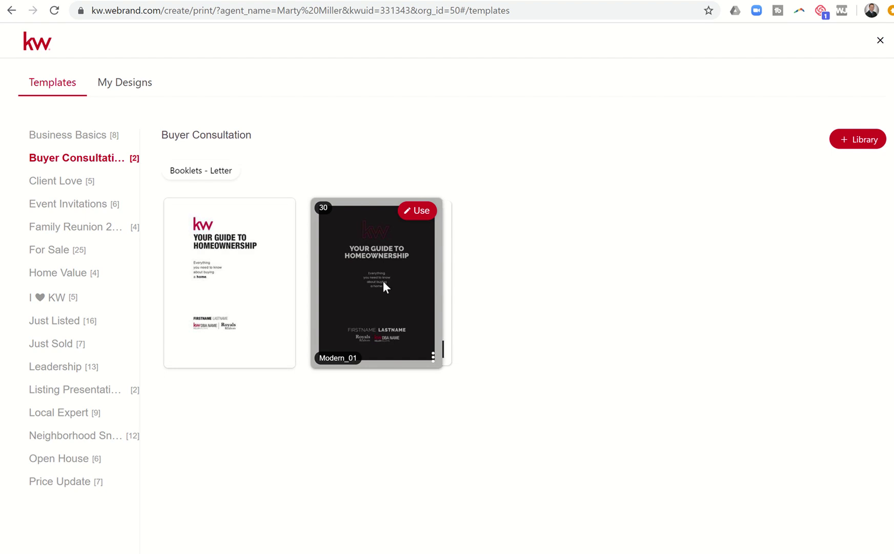
{"action": "mouse_move", "coordinate": [241, 274]}
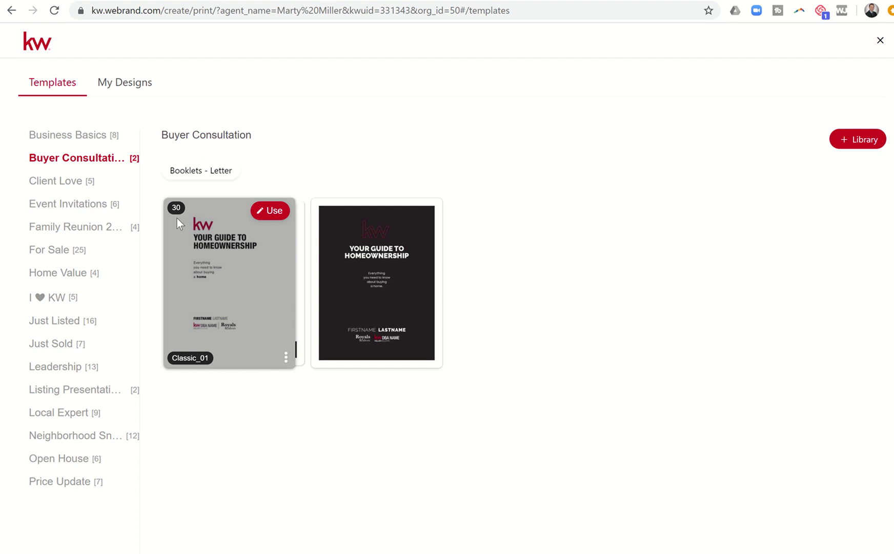
{"action": "left_click", "coordinate": [273, 218]}
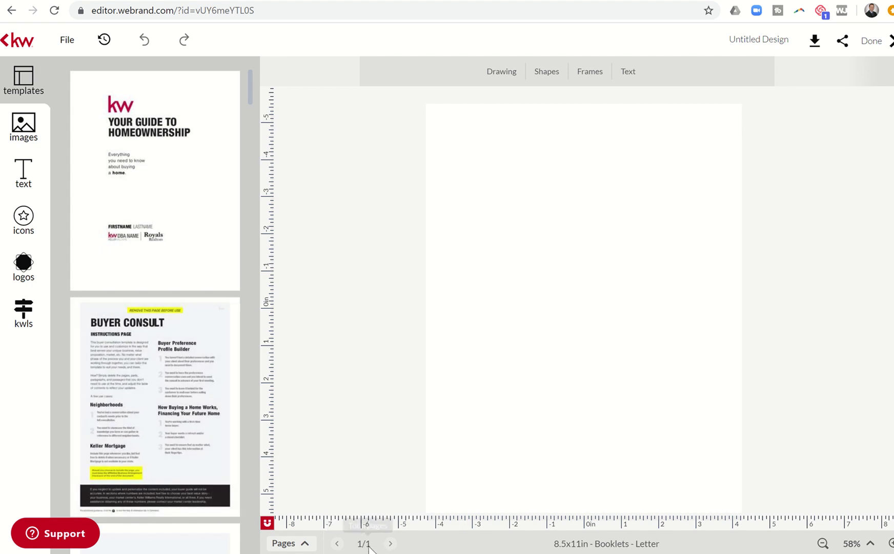
Add the Your Guide to Homeownership cover to the booklet as page 2
{"action": "mouse_move", "coordinate": [186, 243]}
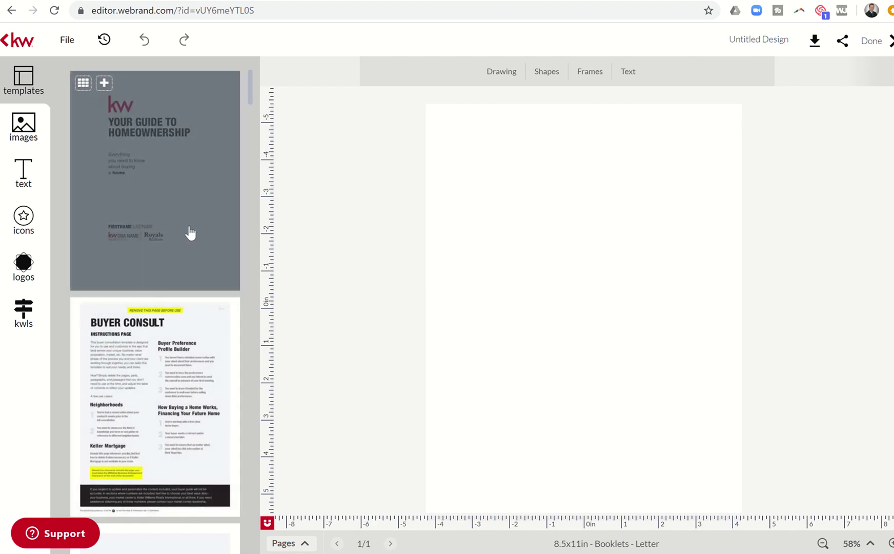
{"action": "mouse_move", "coordinate": [190, 371]}
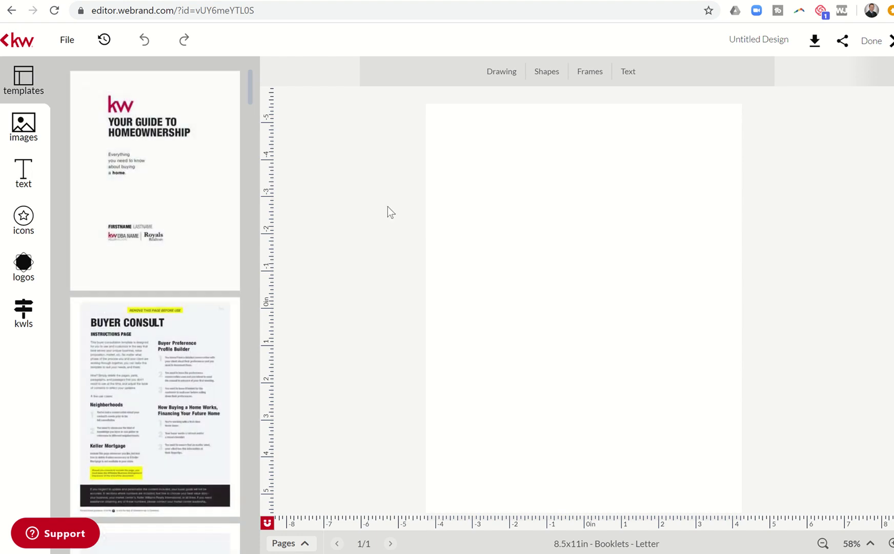
{"action": "left_click", "coordinate": [186, 192]}
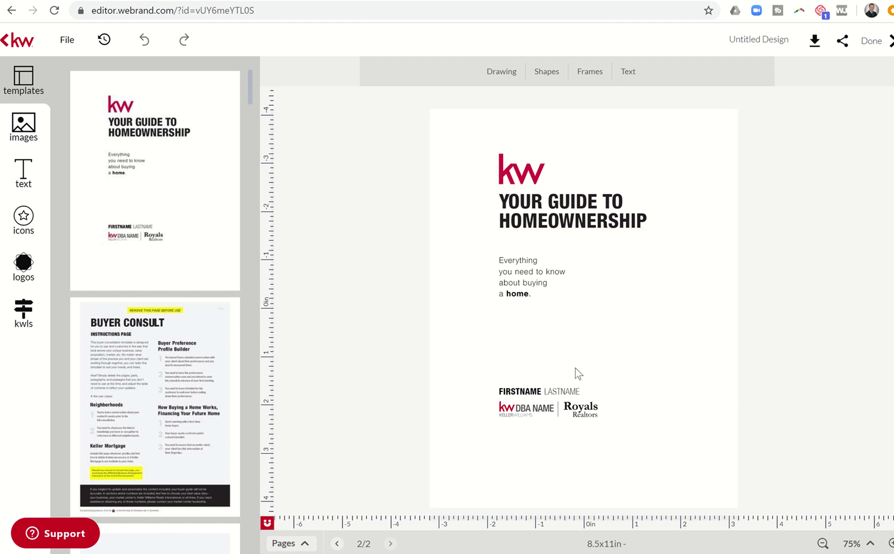
Replace the FIRSTNAME placeholder on the cover with the agent's first name
{"action": "left_click", "coordinate": [544, 391]}
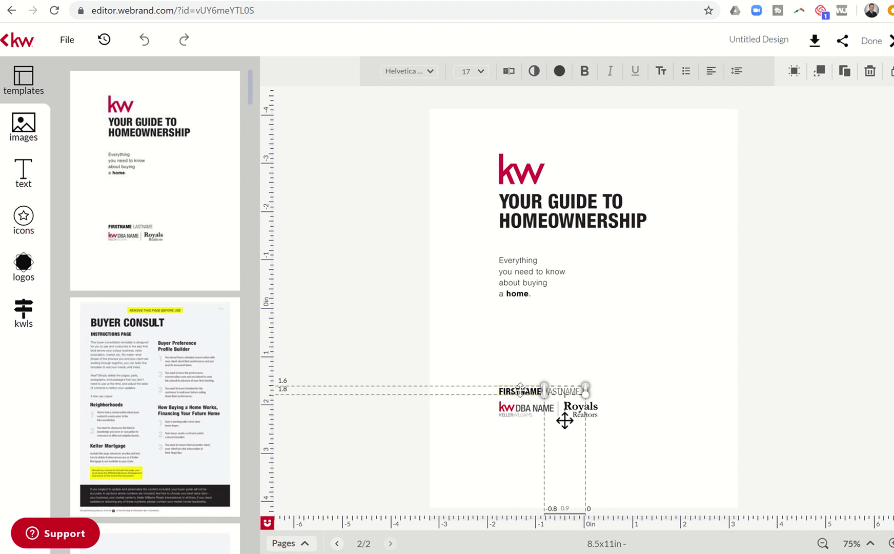
{"action": "left_click", "coordinate": [561, 391]}
{"action": "left_click", "coordinate": [528, 392]}
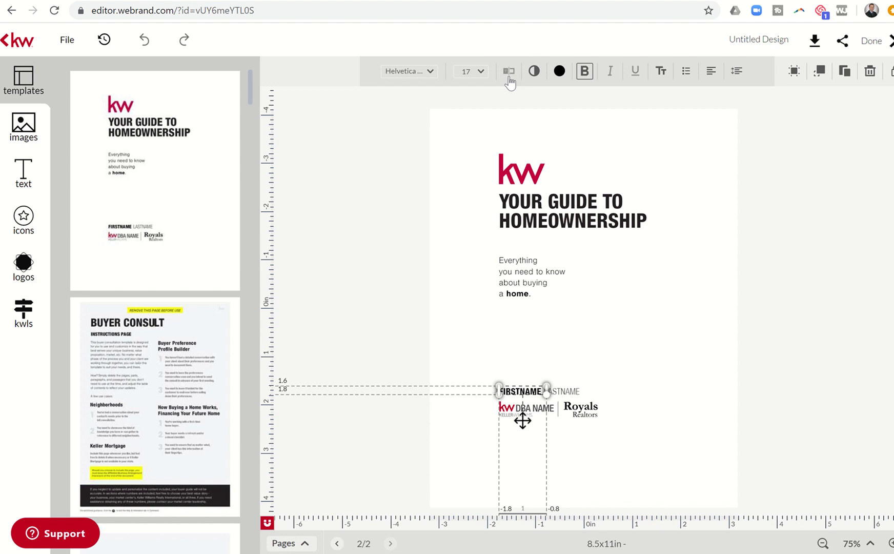
{"action": "left_click", "coordinate": [510, 72]}
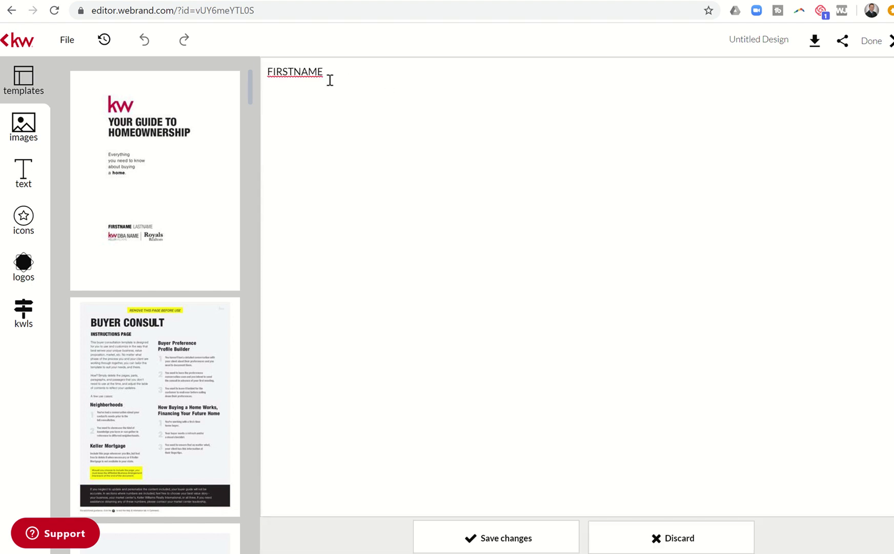
{"action": "left_click_drag", "start_coordinate": [331, 72], "coordinate": [193, 64]}
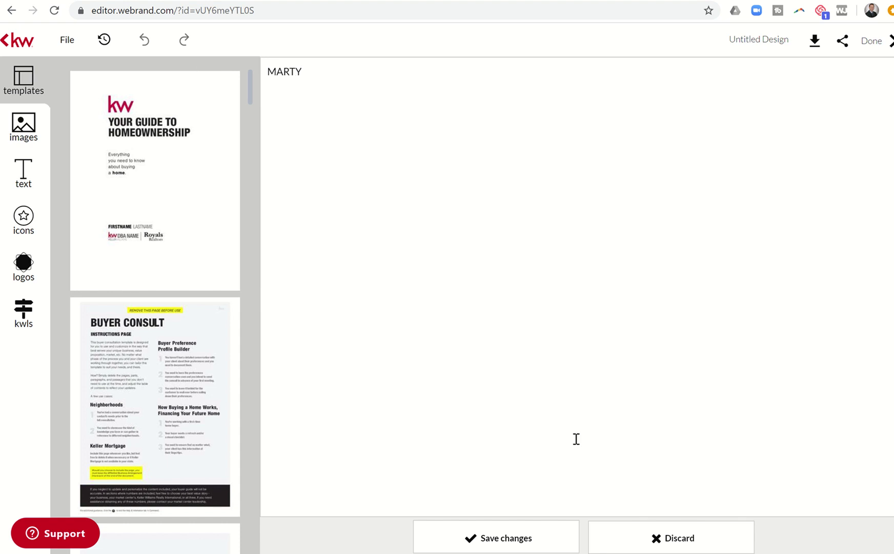
{"action": "left_click", "coordinate": [515, 533]}
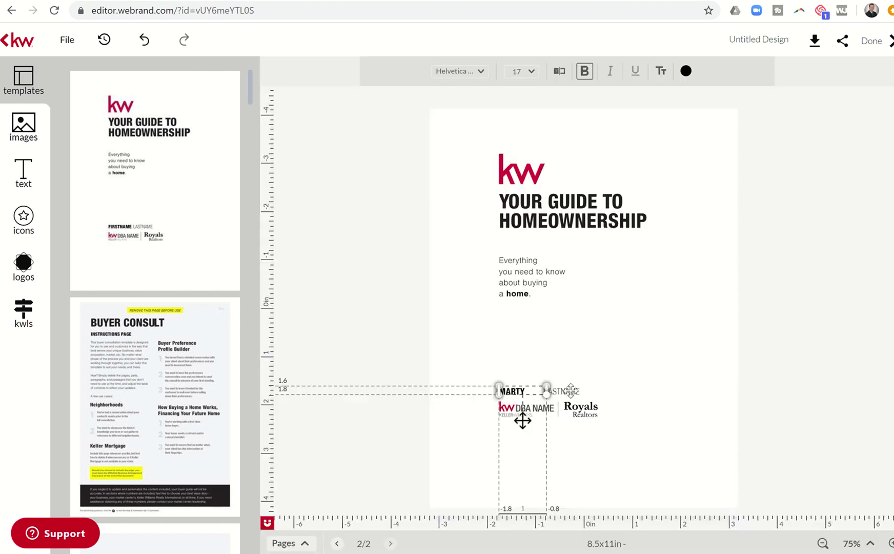
Replace the LASTNAME placeholder with the agent's last name
{"action": "left_click", "coordinate": [564, 391]}
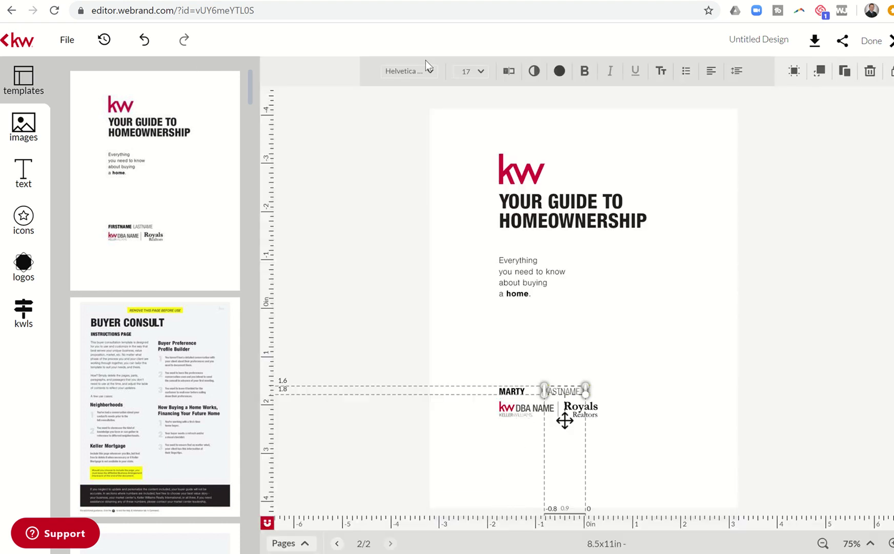
{"action": "left_click", "coordinate": [509, 71]}
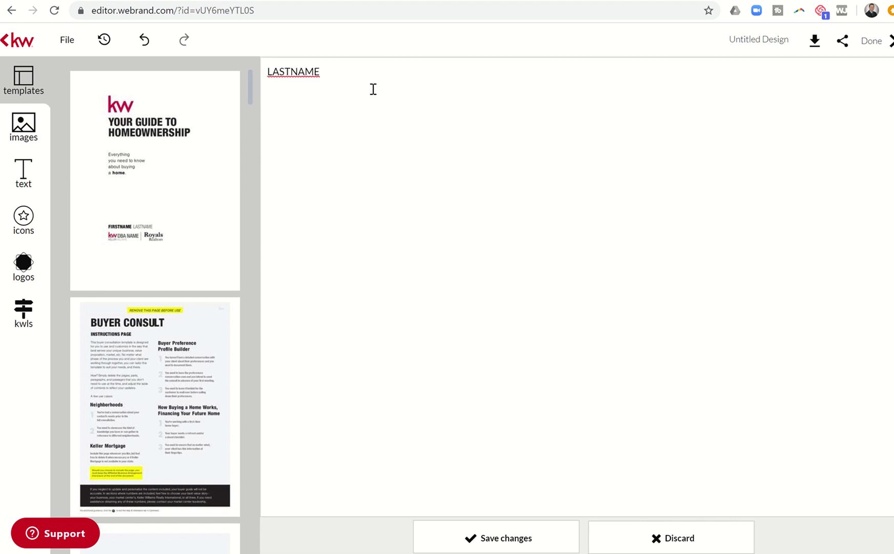
{"action": "key", "text": "ctrl+a"}
{"action": "type", "text": "MILLER"}
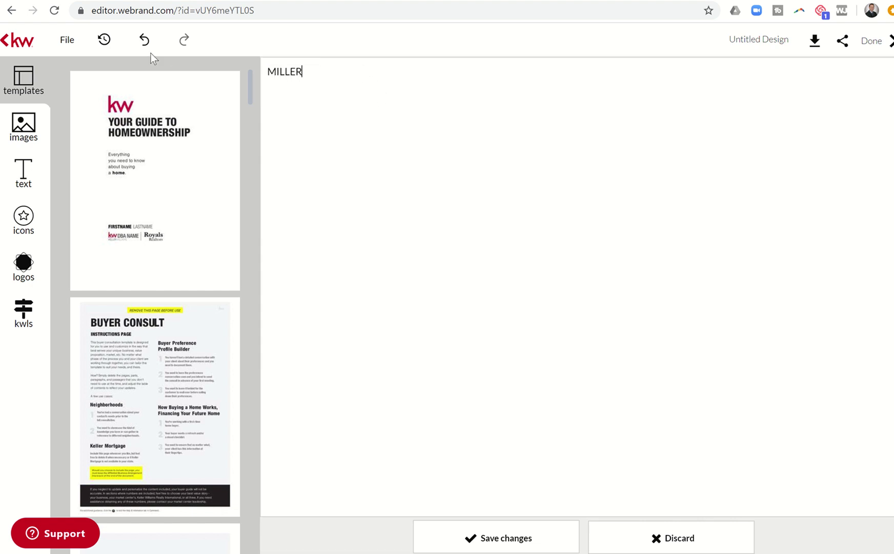
{"action": "left_click", "coordinate": [471, 543]}
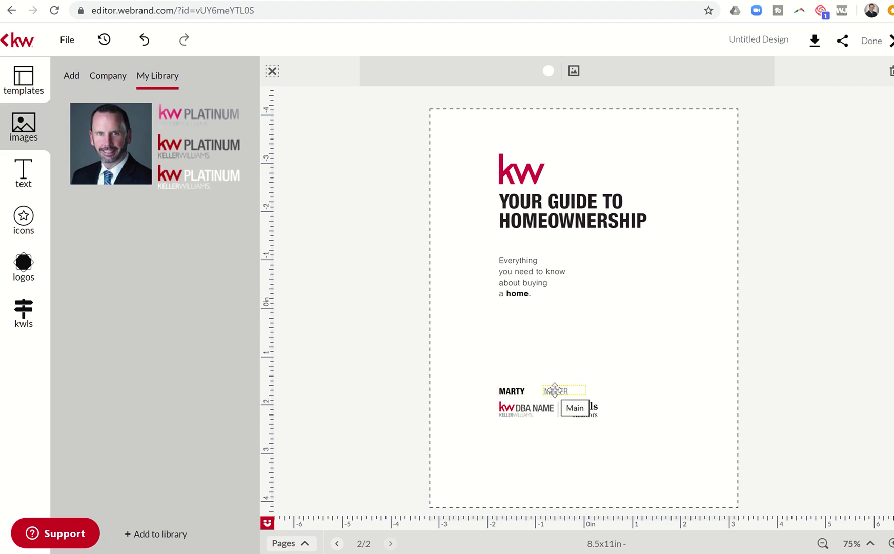
Drag the last-name text left until it sits right beside the first name
{"action": "left_click", "coordinate": [555, 390]}
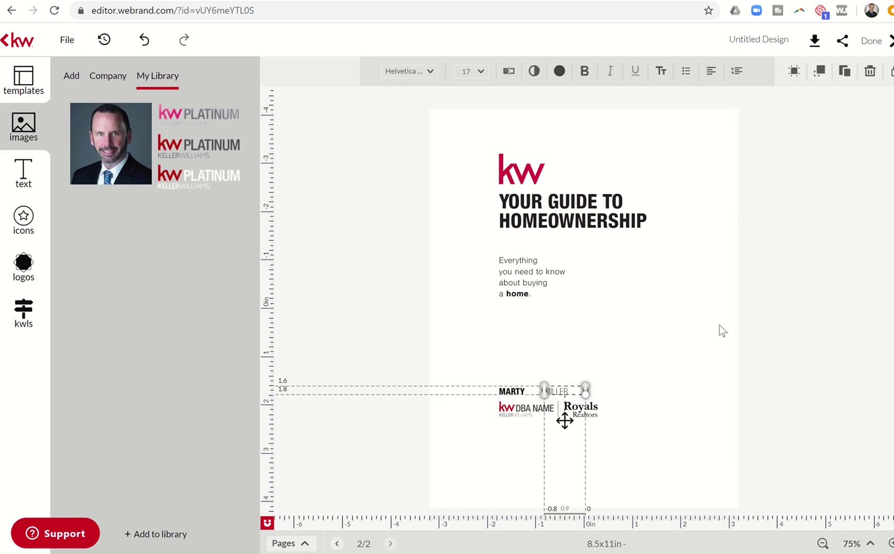
{"action": "left_click_drag", "start_coordinate": [565, 421], "coordinate": [549, 421]}
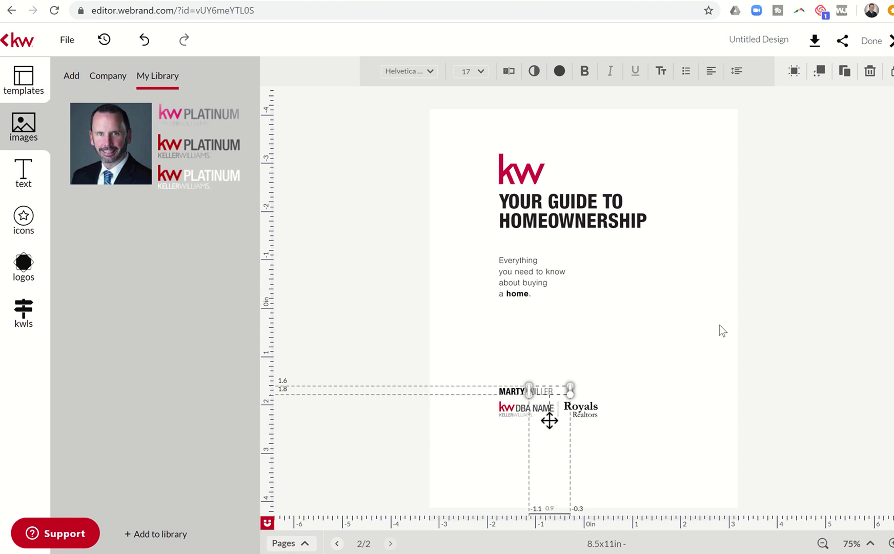
{"action": "left_click", "coordinate": [602, 330]}
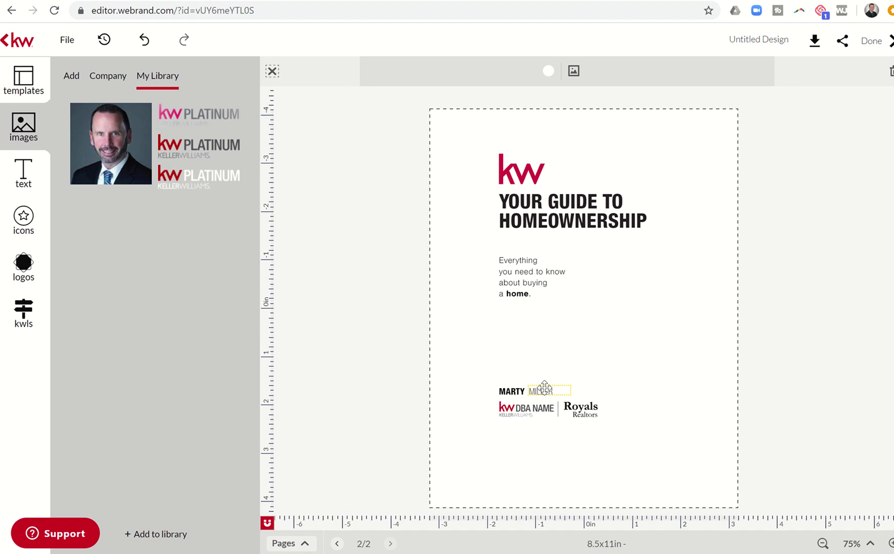
{"action": "left_click", "coordinate": [549, 420]}
{"action": "left_click_drag", "start_coordinate": [550, 421], "coordinate": [548, 421]}
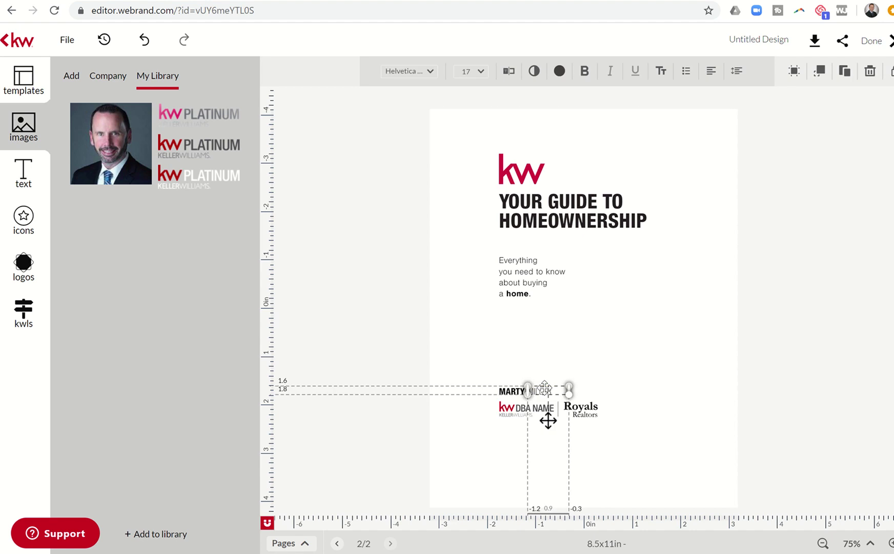
{"action": "left_click", "coordinate": [539, 368]}
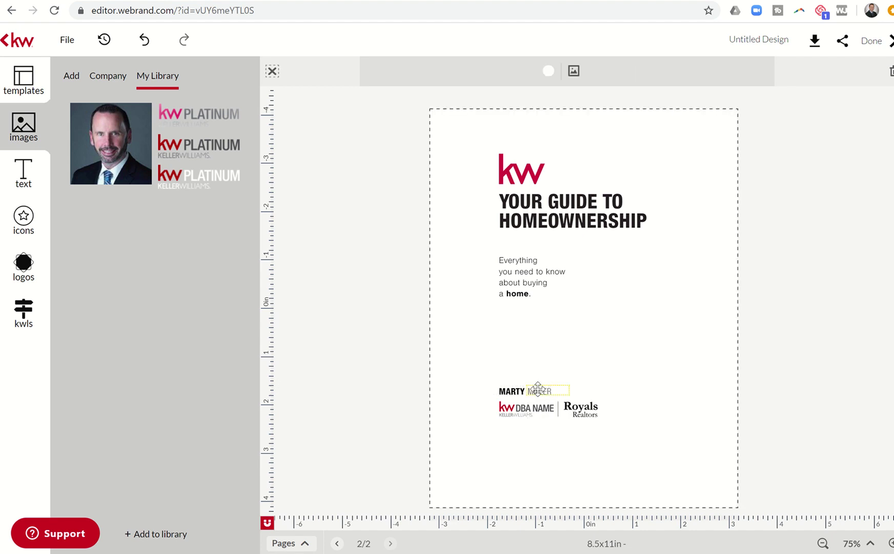
{"action": "left_click", "coordinate": [537, 390]}
{"action": "left_click", "coordinate": [538, 376]}
{"action": "left_click", "coordinate": [517, 409]}
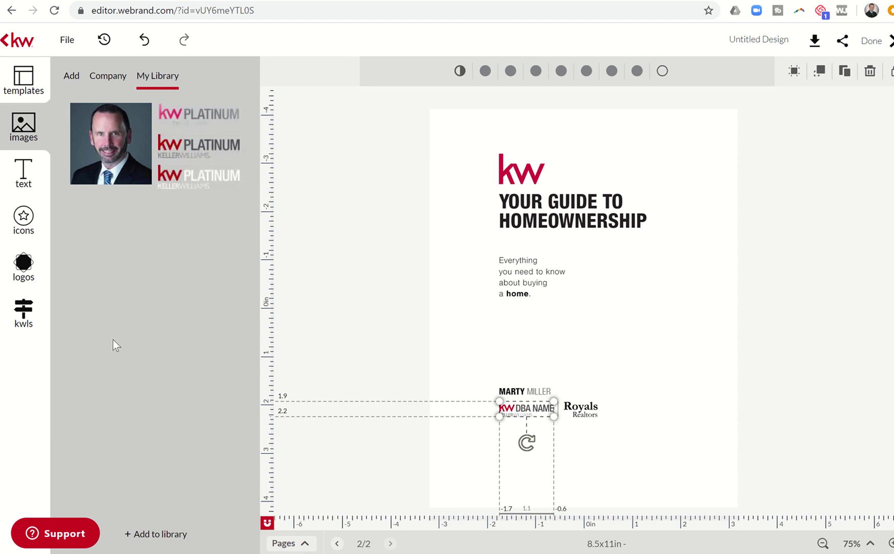
Replace the DBA NAME logo with the KW Platinum logo from the library and align it
{"action": "left_click", "coordinate": [24, 264]}
{"action": "mouse_move", "coordinate": [185, 132]}
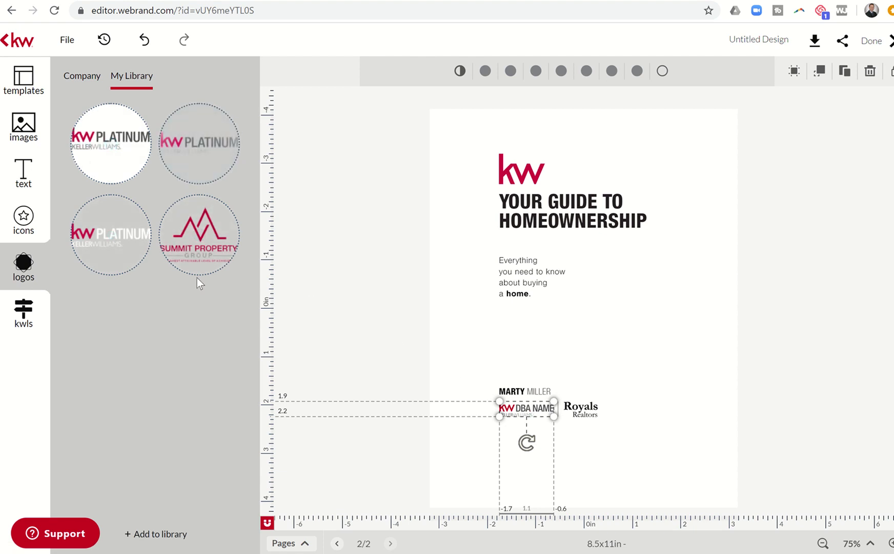
{"action": "mouse_move", "coordinate": [120, 251]}
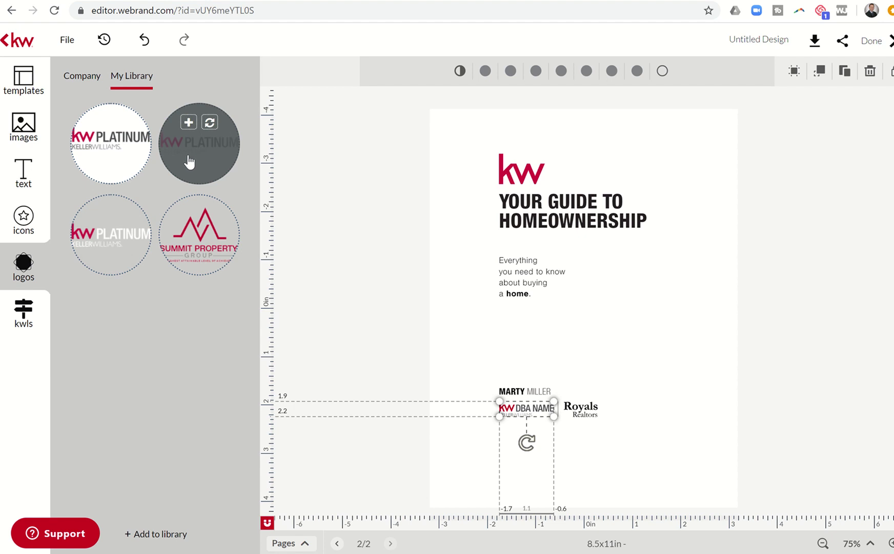
{"action": "mouse_move", "coordinate": [114, 153]}
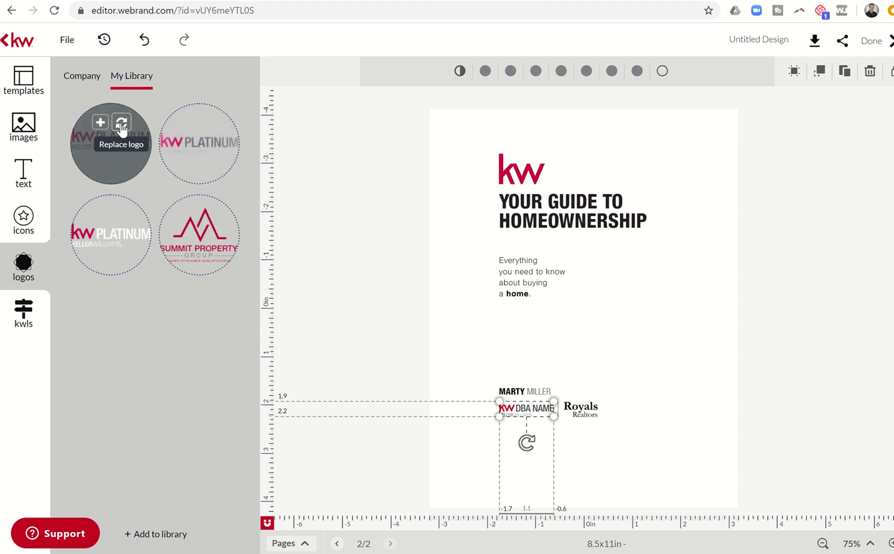
{"action": "left_click", "coordinate": [122, 126]}
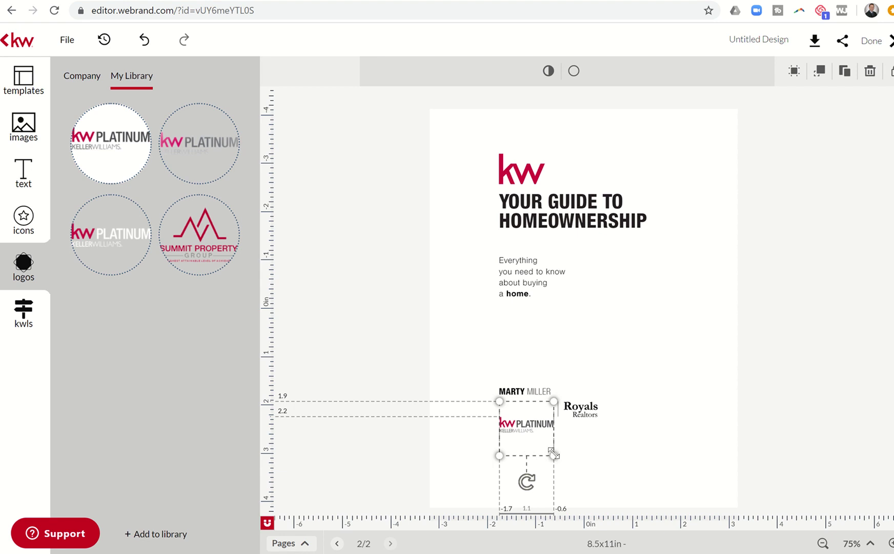
{"action": "left_click_drag", "start_coordinate": [535, 419], "coordinate": [535, 404]}
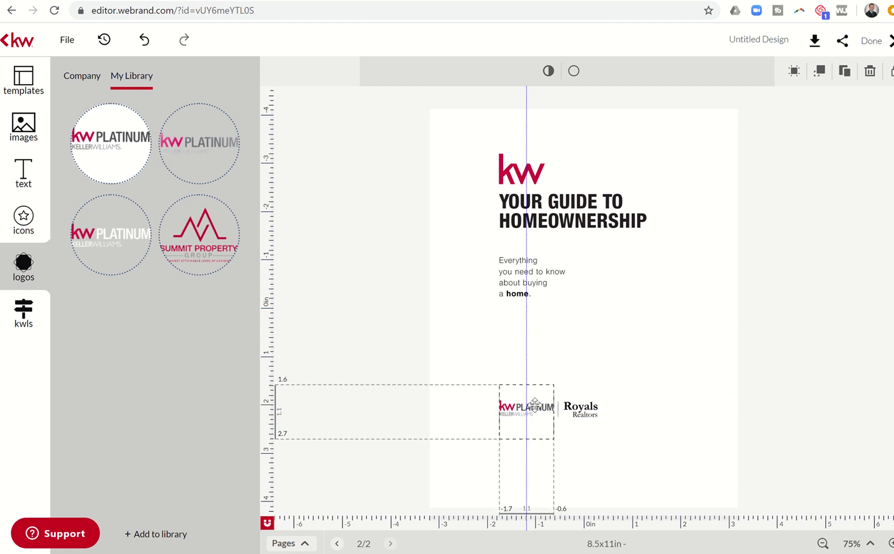
{"action": "left_click", "coordinate": [521, 393]}
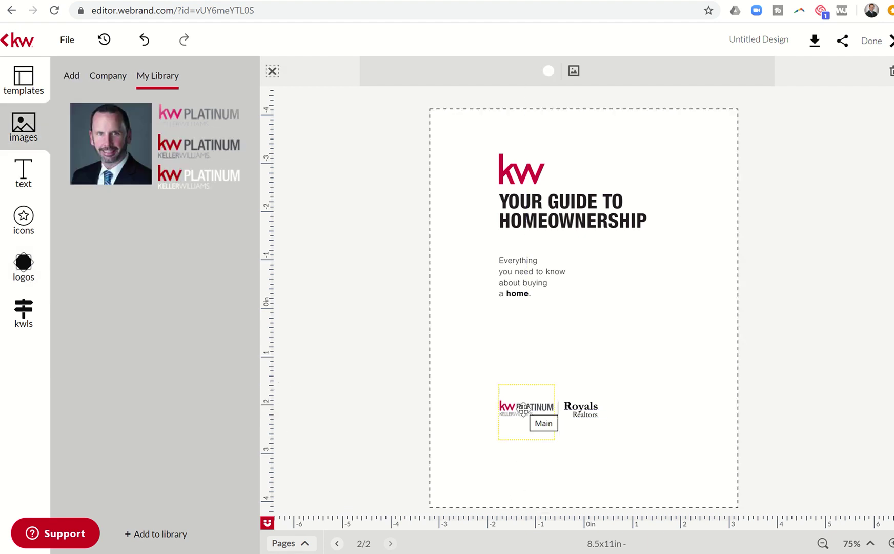
Send the KW Platinum logo to the bottom so the agent's name shows above it
{"action": "left_click", "coordinate": [523, 409]}
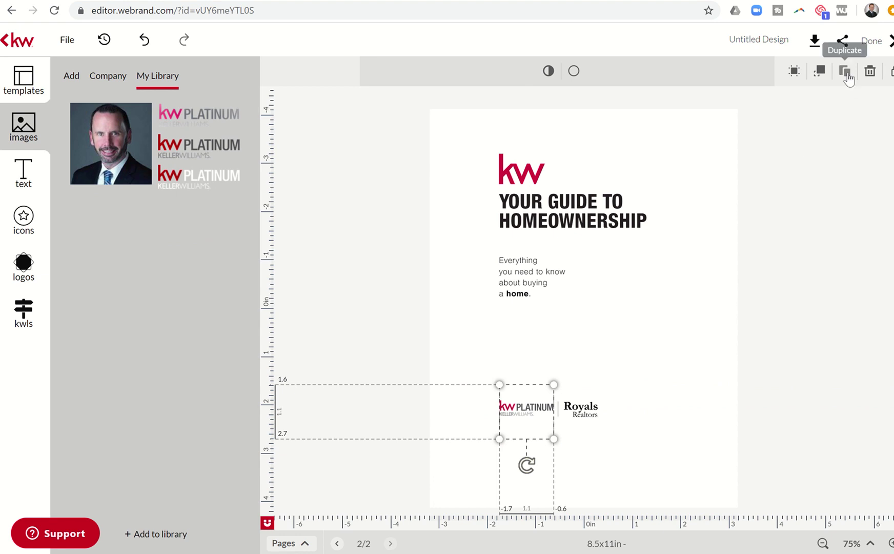
{"action": "left_click", "coordinate": [820, 72]}
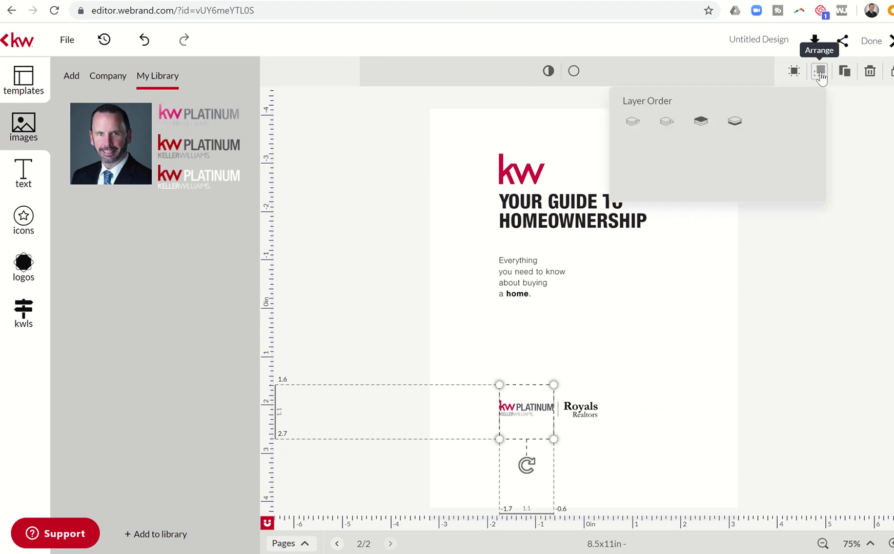
{"action": "left_click", "coordinate": [734, 125]}
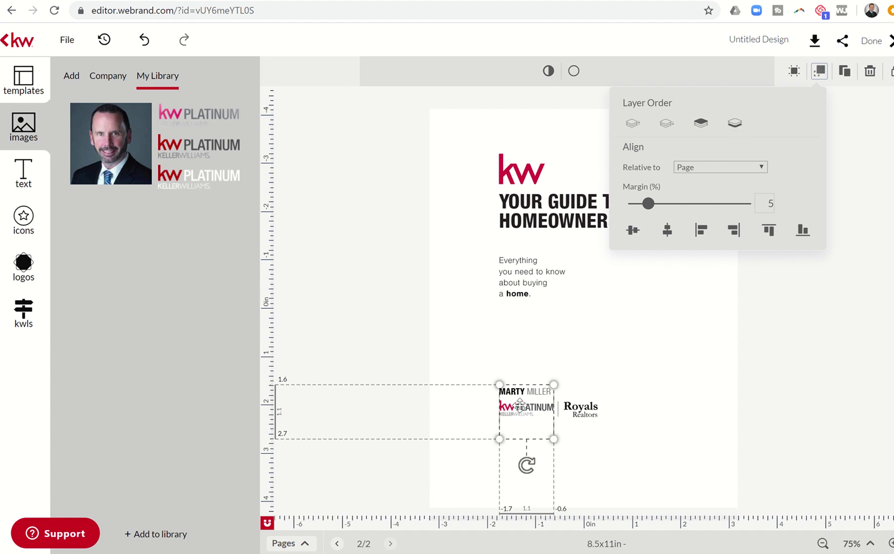
{"action": "left_click", "coordinate": [572, 358]}
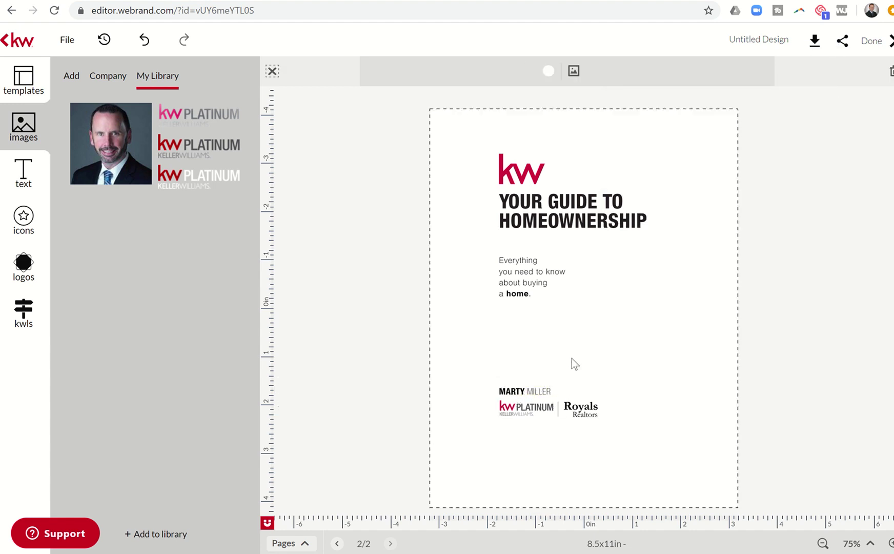
{"action": "left_click", "coordinate": [580, 409]}
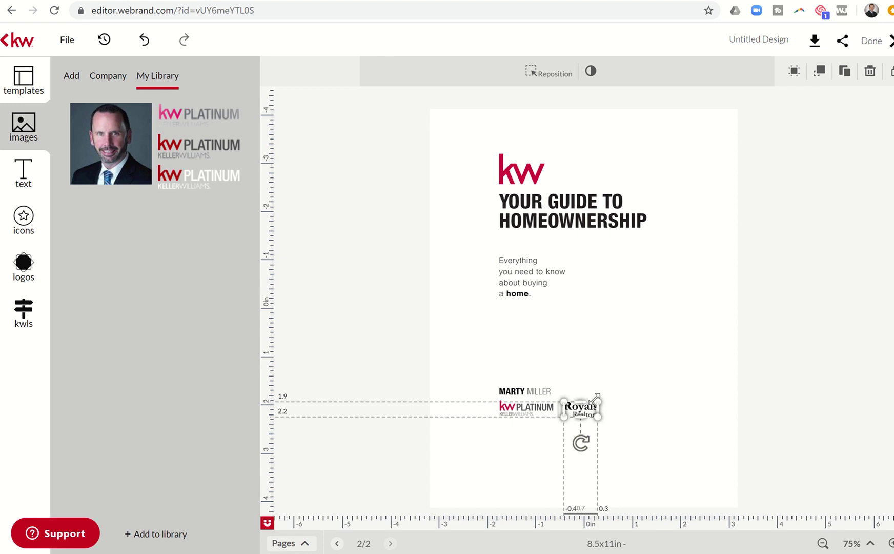
Delete the Royals logo and remove a misplaced Summit Property logo copy
{"action": "left_click", "coordinate": [23, 266]}
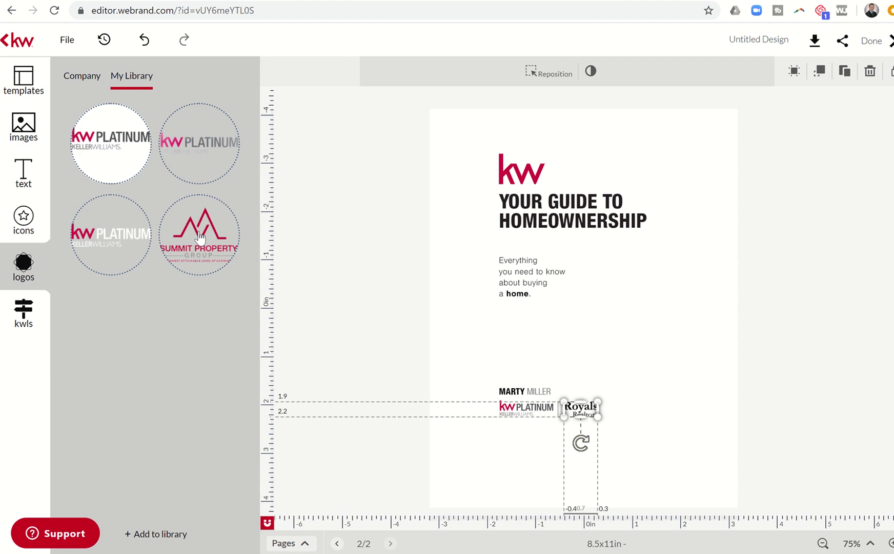
{"action": "left_click", "coordinate": [200, 237]}
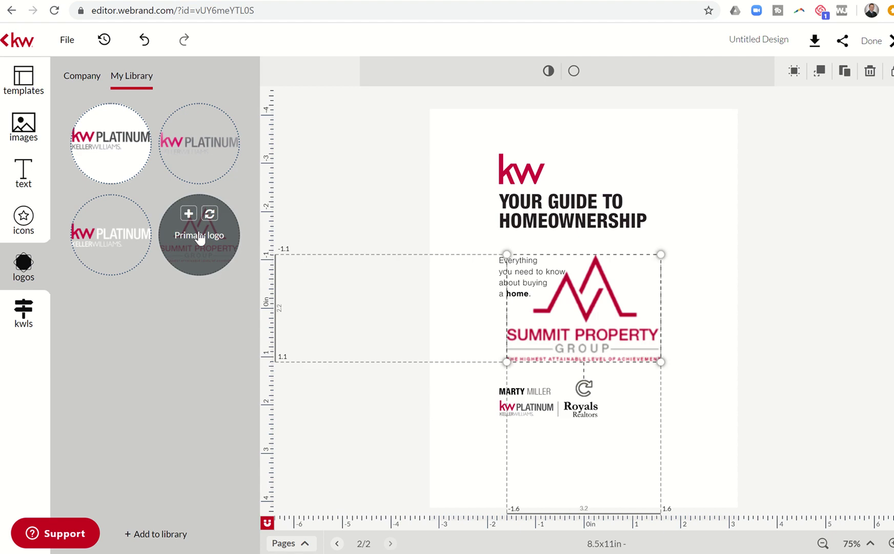
{"action": "left_click", "coordinate": [585, 405]}
{"action": "key", "text": "Delete"}
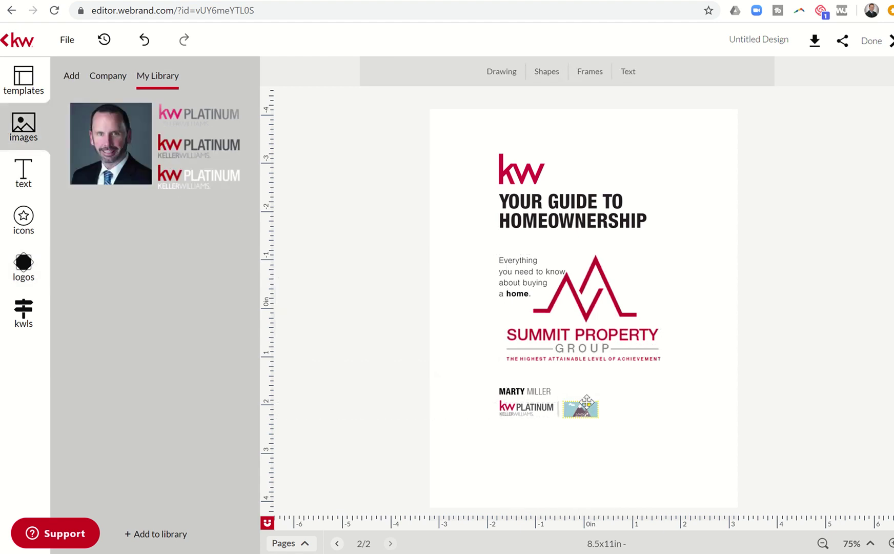
{"action": "left_click_drag", "start_coordinate": [587, 323], "coordinate": [605, 343]}
{"action": "right_click", "coordinate": [606, 339]}
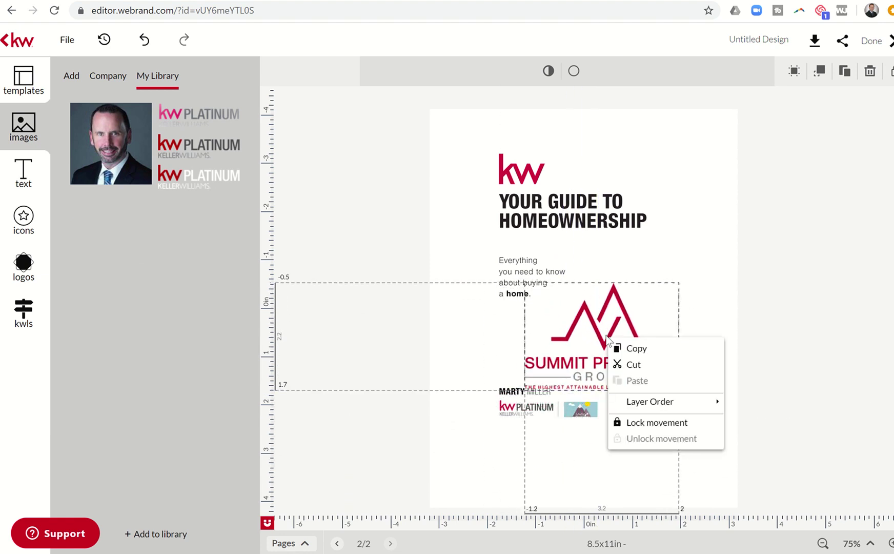
{"action": "key", "text": "Delete"}
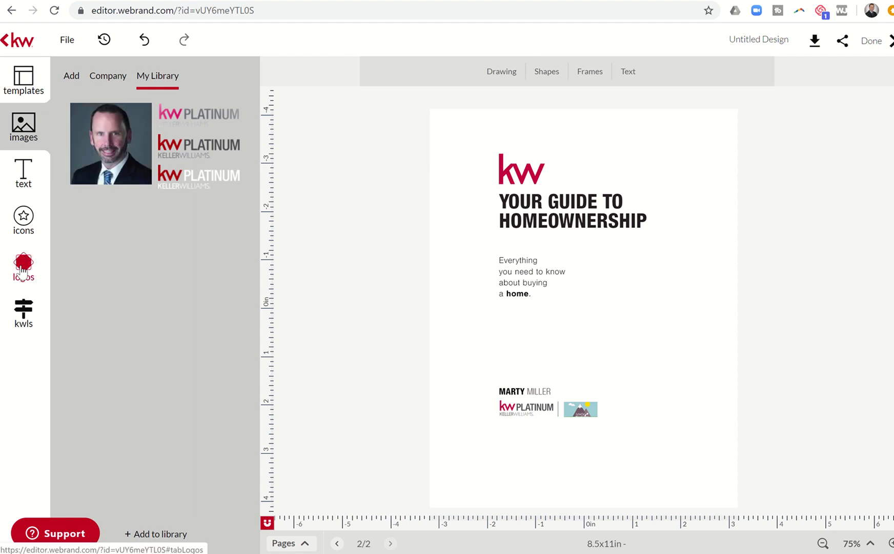
Place a small Summit Property Group logo beside KW Platinum on the cover
{"action": "left_click", "coordinate": [23, 272]}
{"action": "left_click_drag", "start_coordinate": [173, 229], "coordinate": [604, 367]}
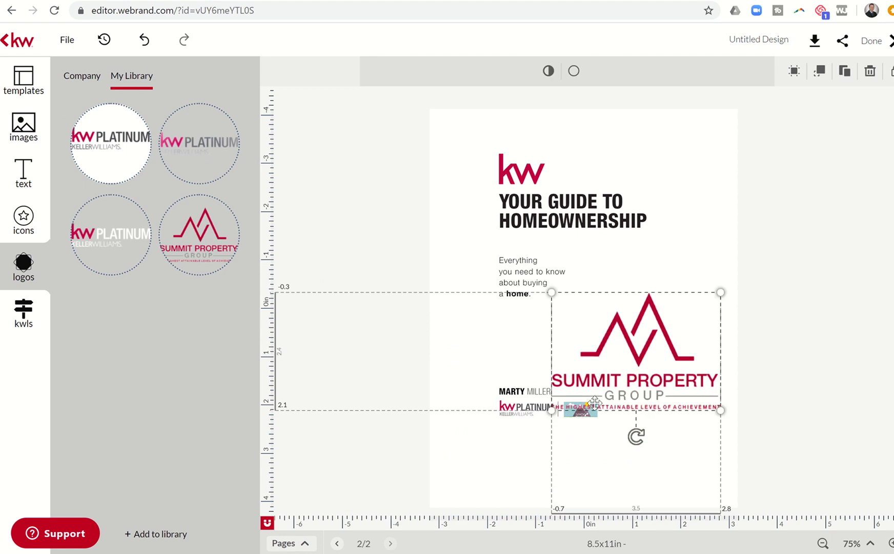
{"action": "left_click", "coordinate": [492, 476]}
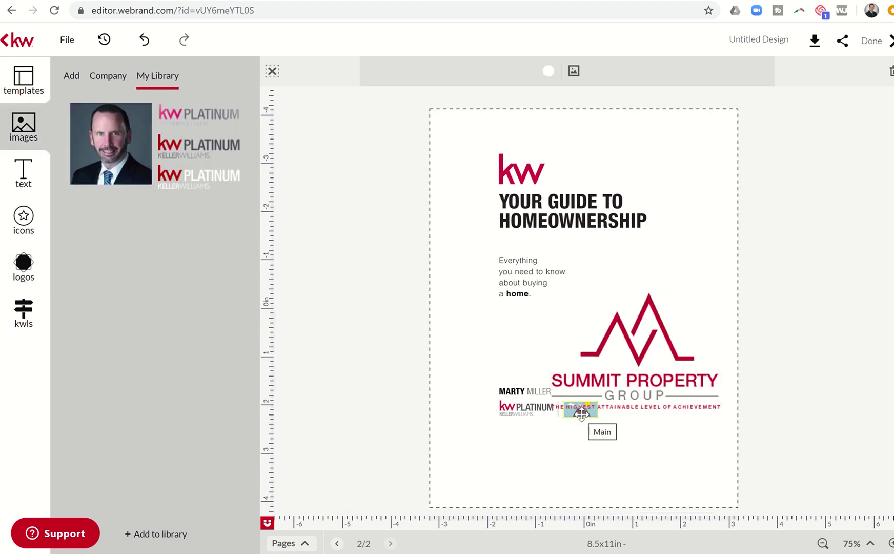
{"action": "left_click", "coordinate": [582, 414]}
{"action": "right_click", "coordinate": [617, 352]}
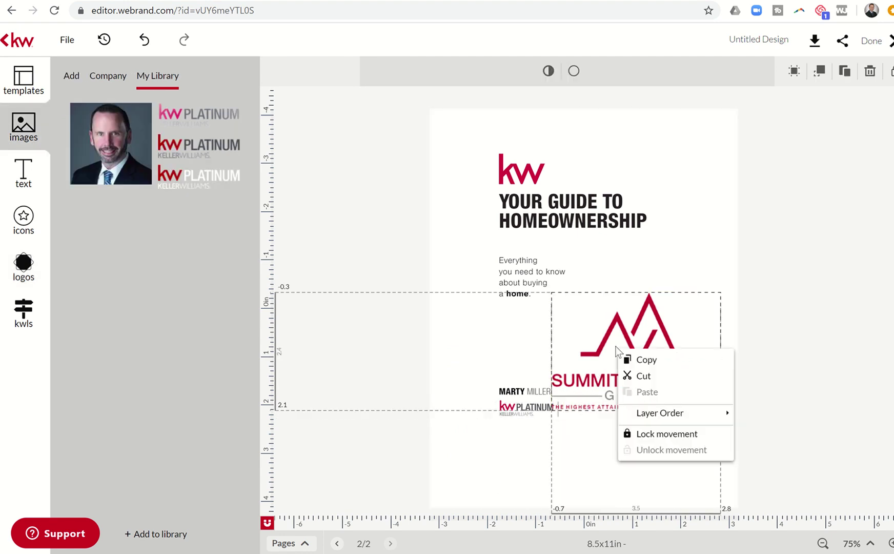
{"action": "left_click", "coordinate": [588, 332]}
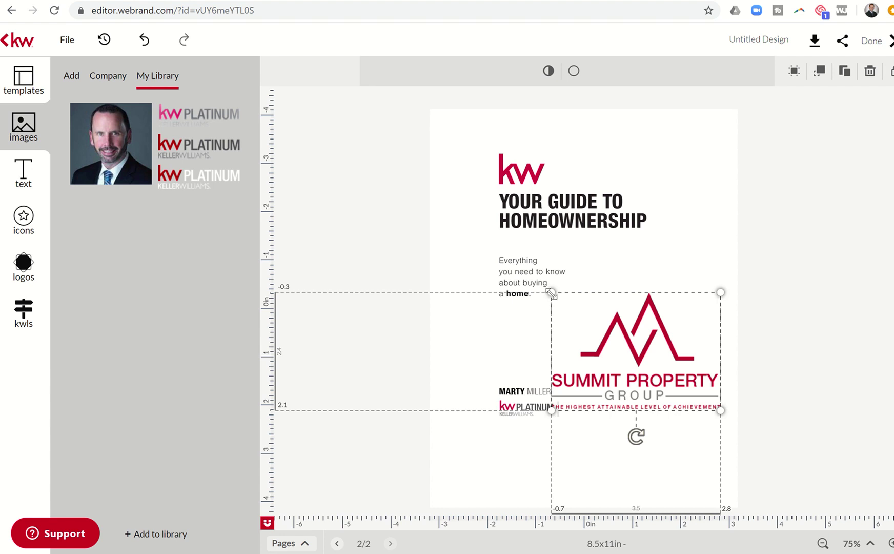
{"action": "mouse_move", "coordinate": [553, 292]}
{"action": "left_mouse_down"}
{"action": "mouse_move", "coordinate": [683, 369]}
{"action": "mouse_move", "coordinate": [595, 407]}
{"action": "mouse_move", "coordinate": [574, 408]}
{"action": "mouse_move", "coordinate": [567, 394]}
{"action": "mouse_move", "coordinate": [574, 408]}
{"action": "left_mouse_up"}
{"action": "left_click", "coordinate": [591, 418]}
{"action": "left_click", "coordinate": [592, 418]}
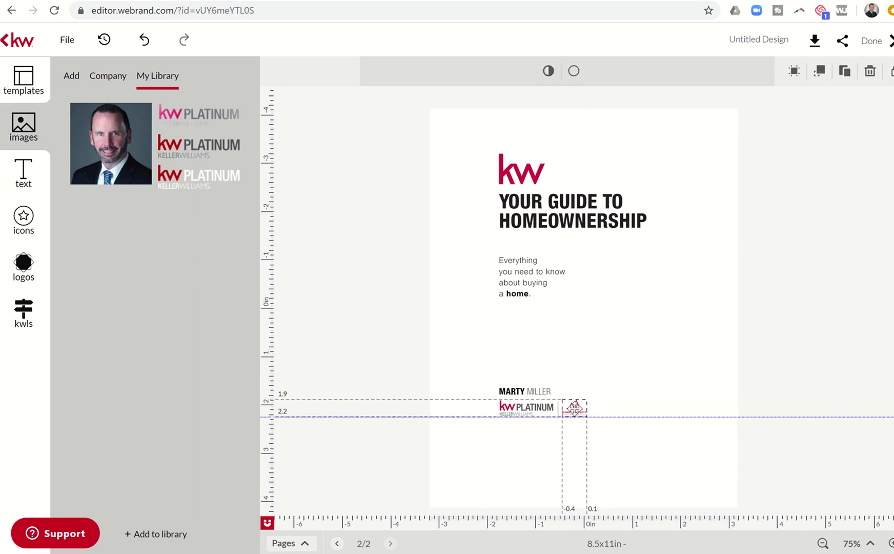
{"action": "left_click", "coordinate": [625, 376]}
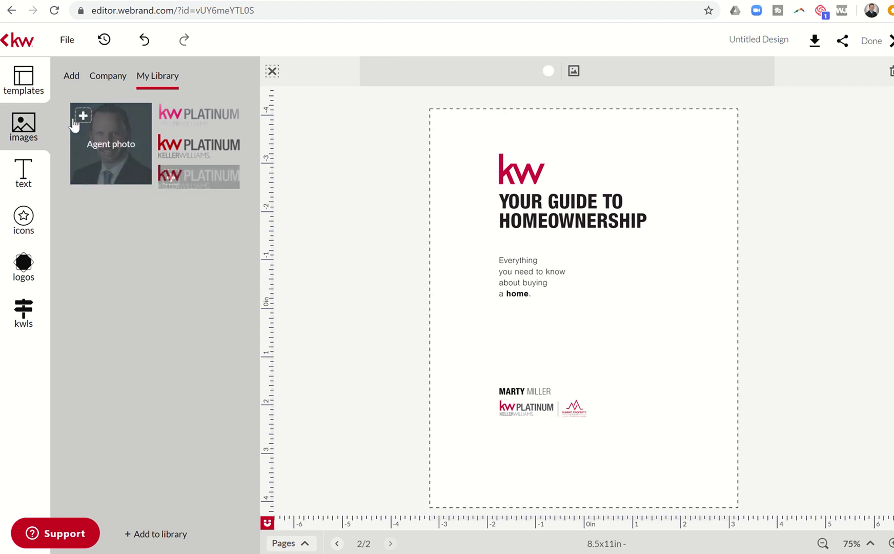
{"action": "left_click", "coordinate": [42, 95]}
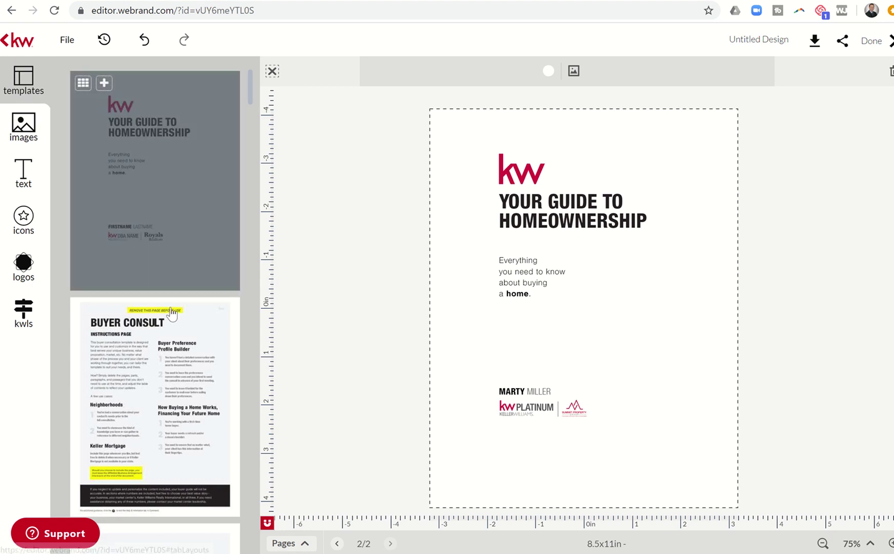
Add the Buyer Consult instructions page as page 3 and zoom the view to 147%
{"action": "mouse_move", "coordinate": [155, 380]}
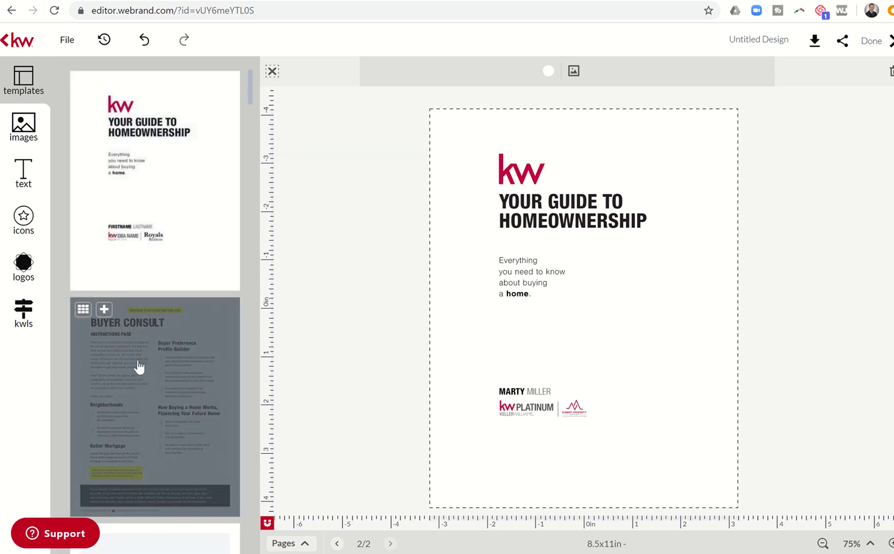
{"action": "left_click", "coordinate": [138, 361]}
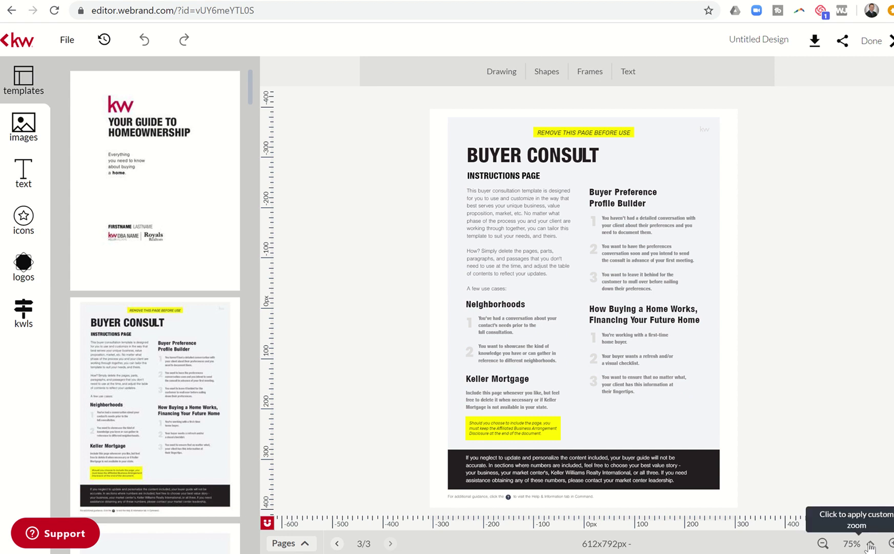
{"action": "left_click", "coordinate": [871, 545]}
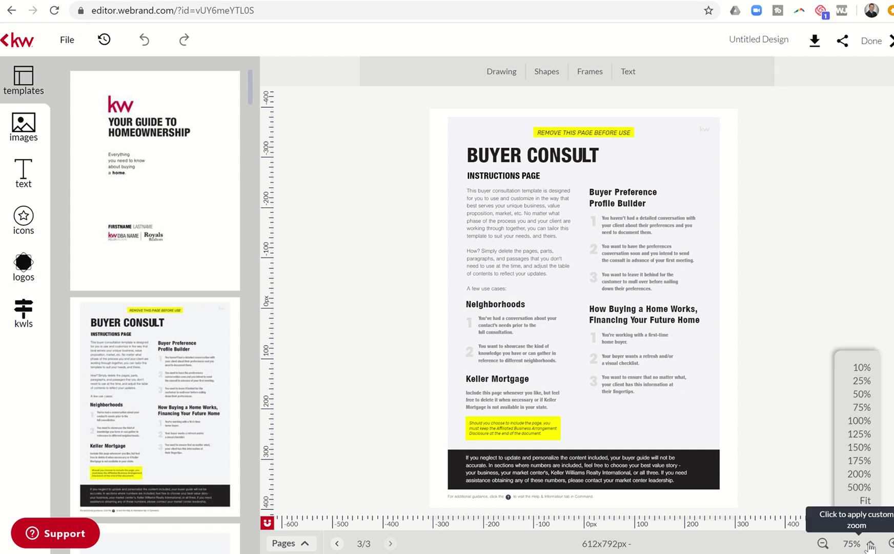
{"action": "left_click", "coordinate": [859, 434]}
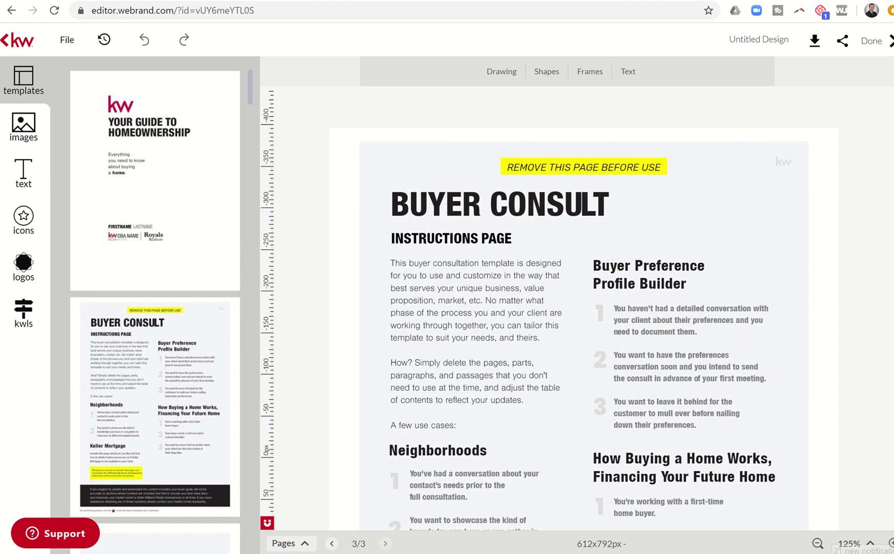
{"action": "left_click", "coordinate": [891, 543]}
{"action": "left_click", "coordinate": [892, 543]}
{"action": "left_click", "coordinate": [891, 543]}
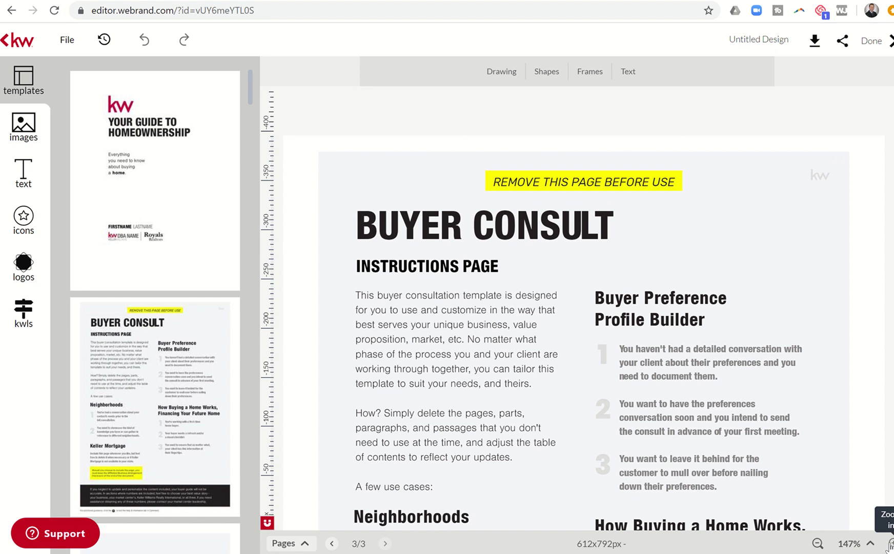
{"action": "scroll", "coordinate": [715, 318], "scroll_direction": "down", "scroll_amount": 1}
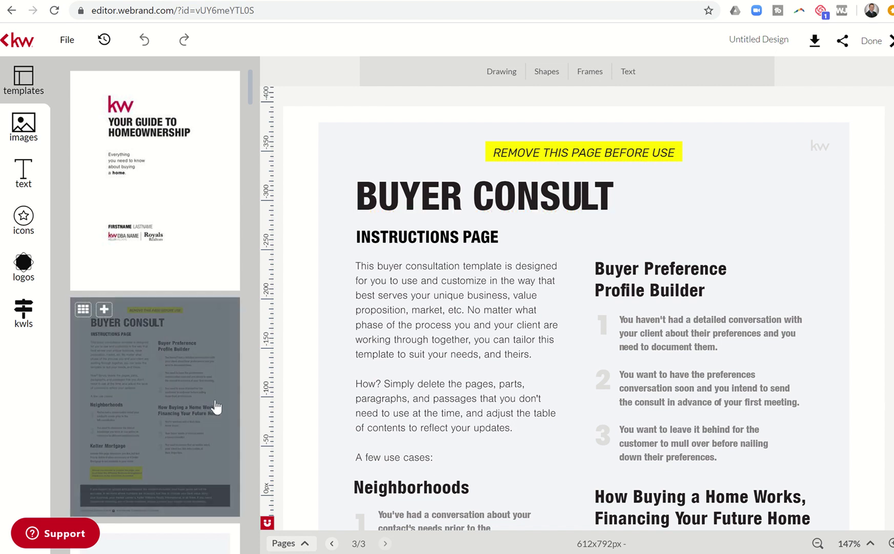
{"action": "left_click", "coordinate": [304, 544]}
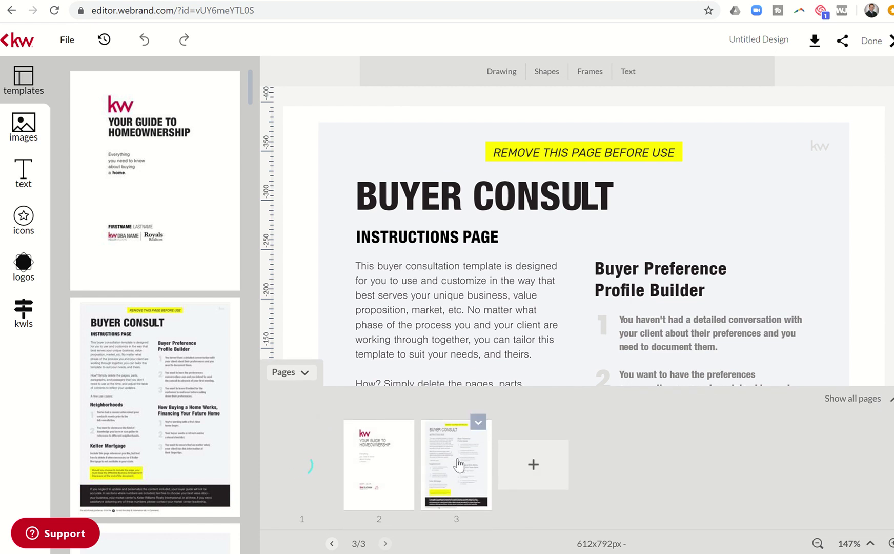
{"action": "left_click", "coordinate": [479, 425]}
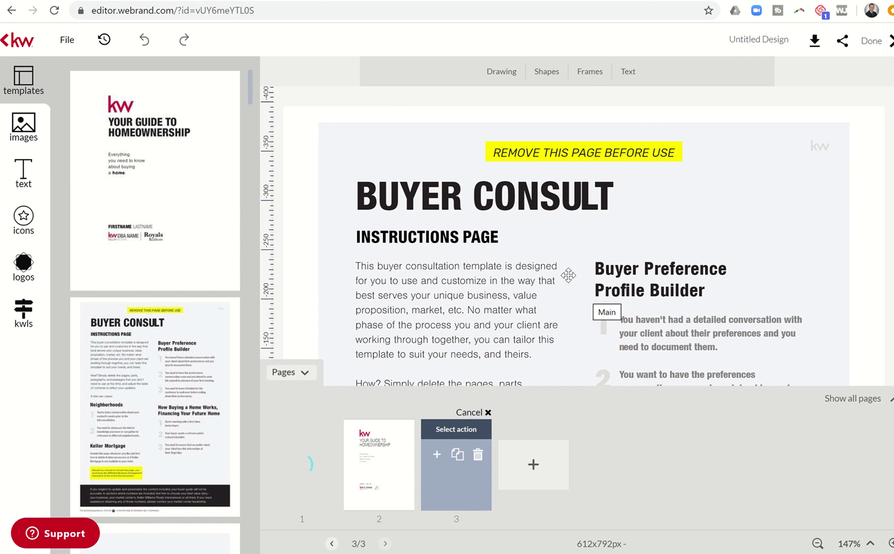
{"action": "left_click", "coordinate": [679, 205]}
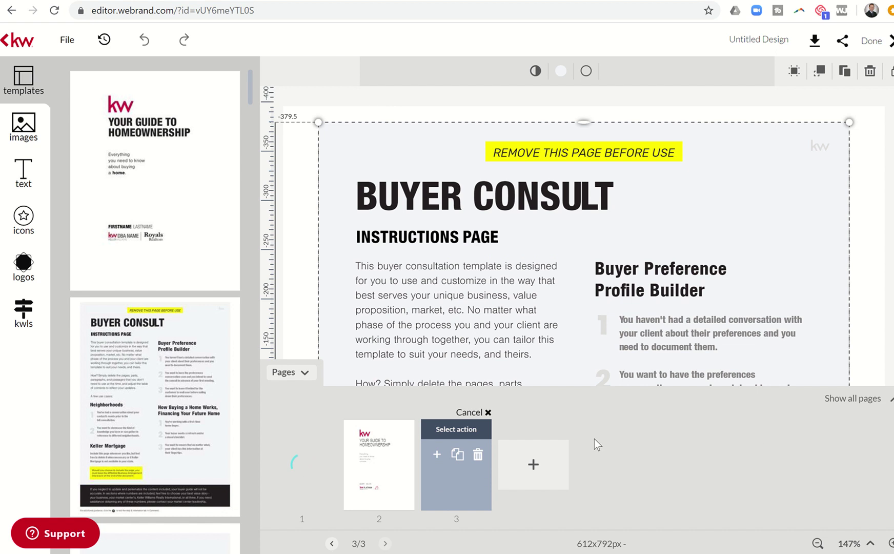
{"action": "left_click", "coordinate": [305, 377]}
{"action": "scroll", "coordinate": [416, 315], "scroll_direction": "down", "scroll_amount": 2}
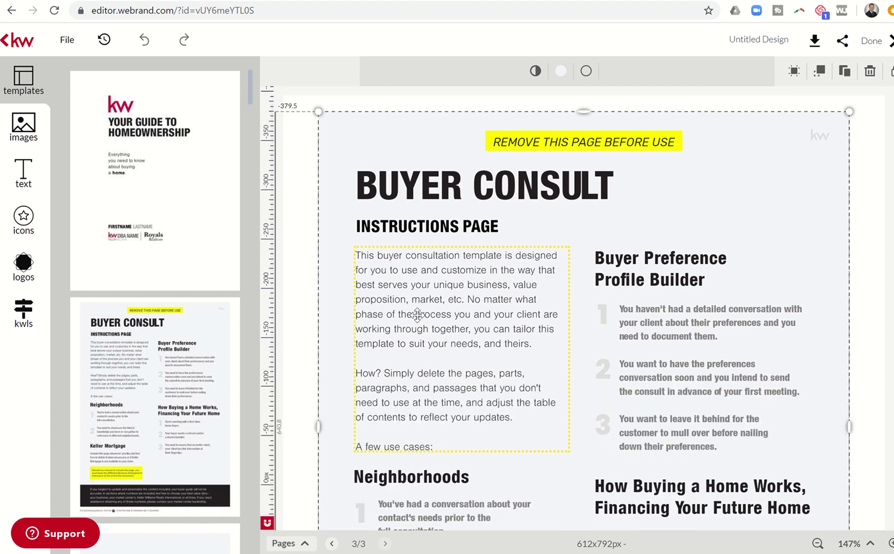
{"action": "scroll", "coordinate": [417, 315], "scroll_direction": "down", "scroll_amount": 2}
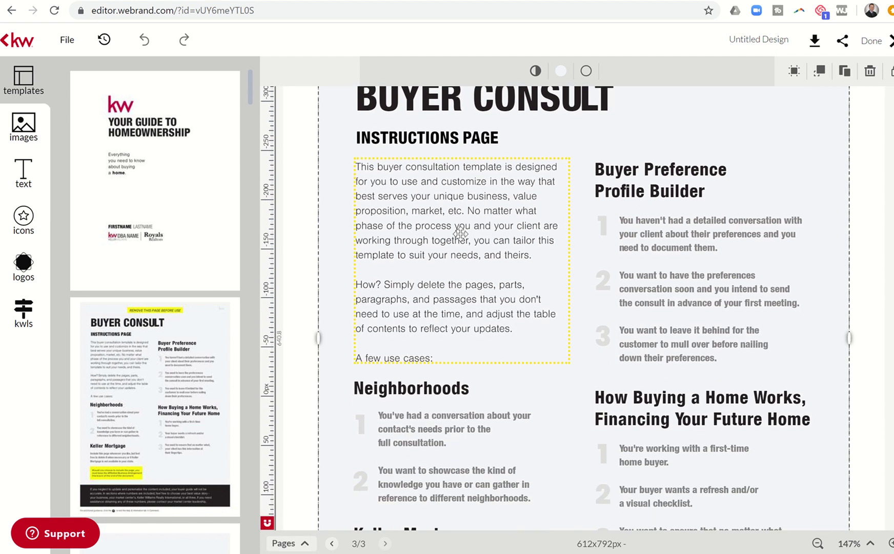
{"action": "scroll", "coordinate": [421, 353], "scroll_direction": "down", "scroll_amount": 4}
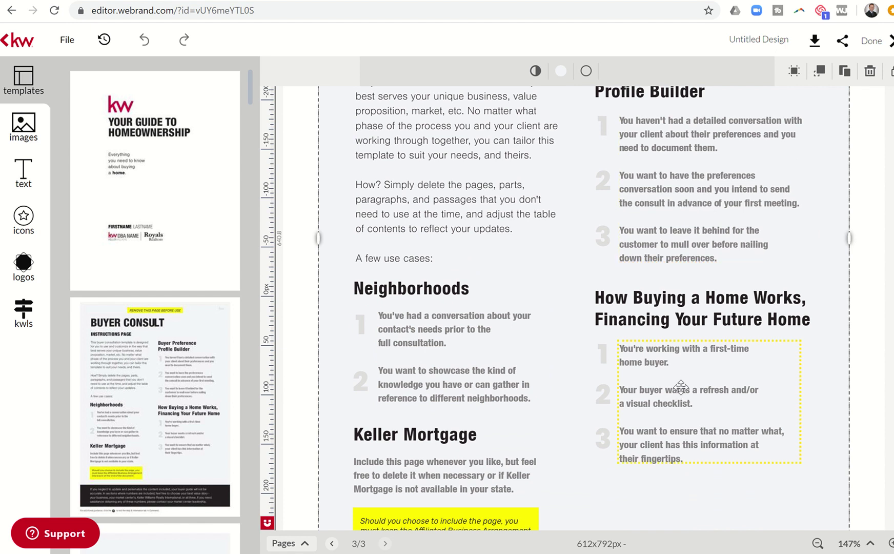
{"action": "scroll", "coordinate": [675, 429], "scroll_direction": "down", "scroll_amount": 3}
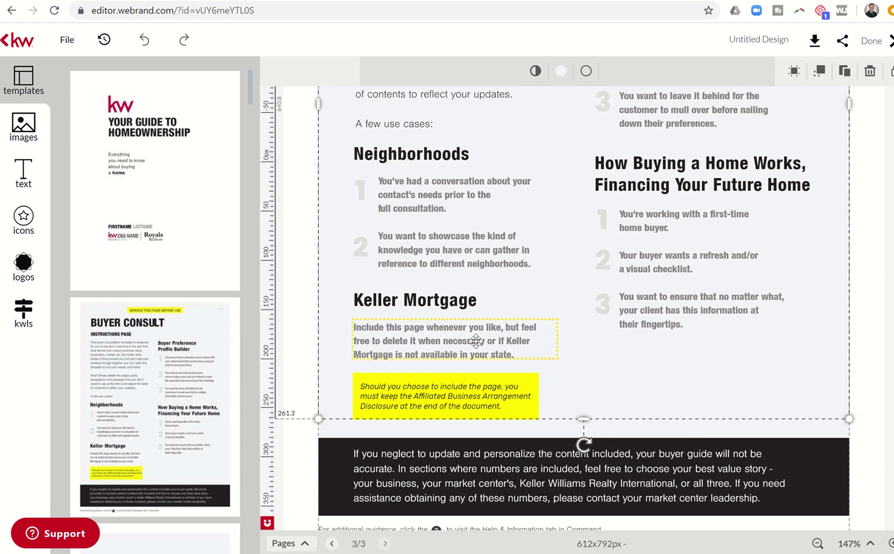
{"action": "left_click", "coordinate": [449, 334]}
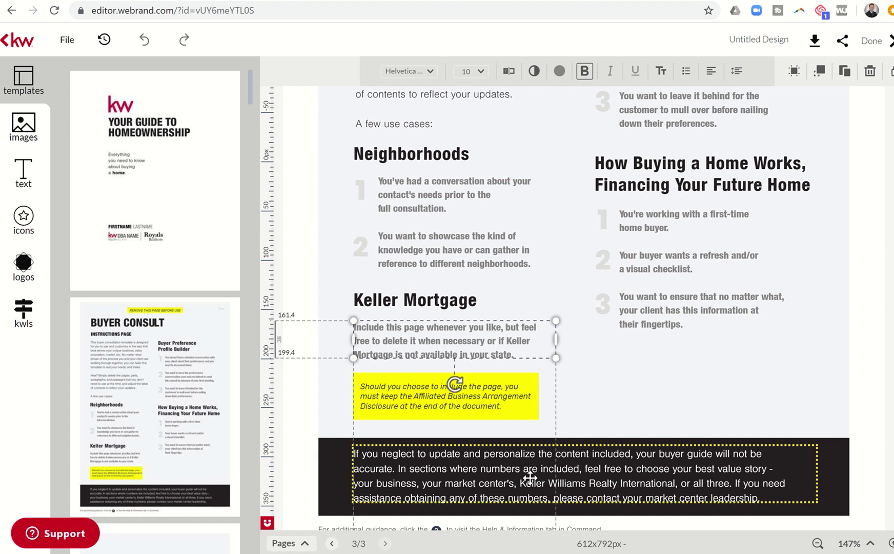
{"action": "left_click", "coordinate": [642, 434]}
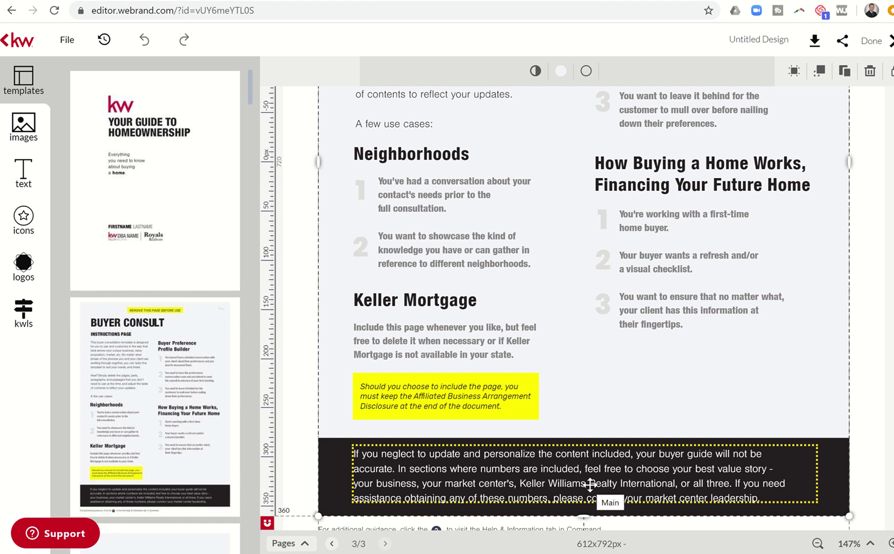
{"action": "left_click", "coordinate": [451, 508]}
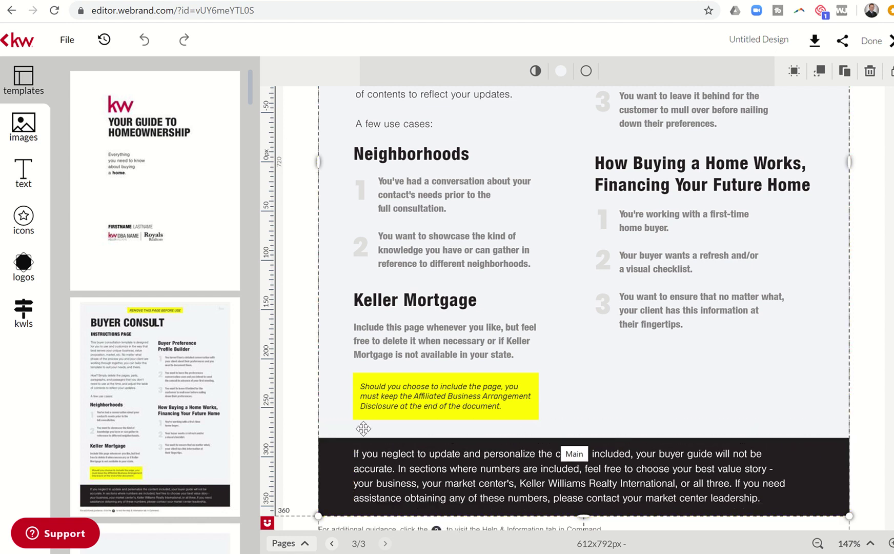
{"action": "mouse_move", "coordinate": [194, 398]}
{"action": "scroll", "coordinate": [194, 397], "scroll_direction": "down", "scroll_amount": 2}
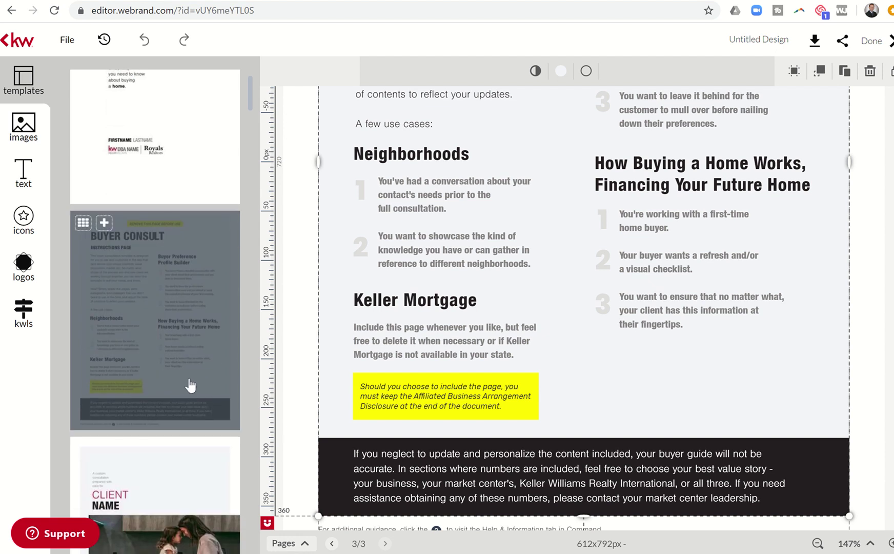
In the page overview, add the CLIENT NAME photo page and delete page 3, Buyer Consult instructions
{"action": "scroll", "coordinate": [186, 314], "scroll_direction": "down", "scroll_amount": 1}
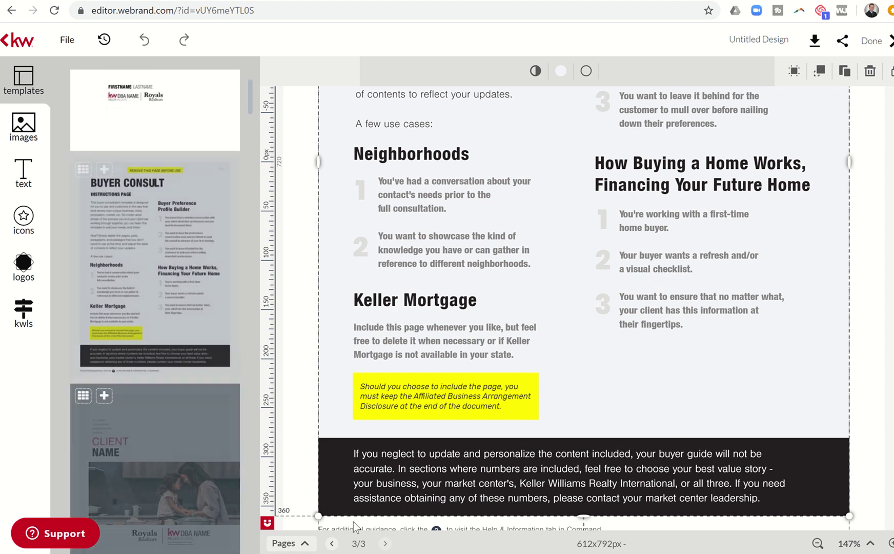
{"action": "left_click", "coordinate": [305, 545]}
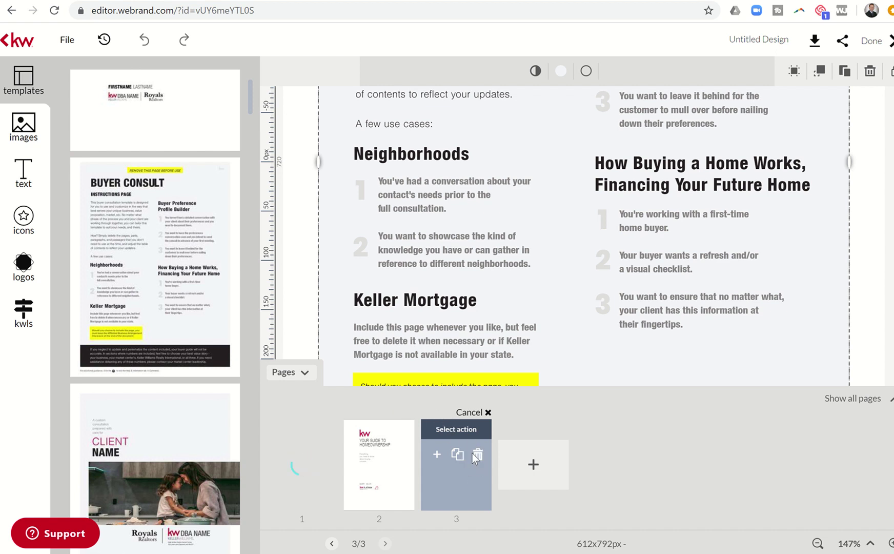
{"action": "left_click", "coordinate": [174, 416]}
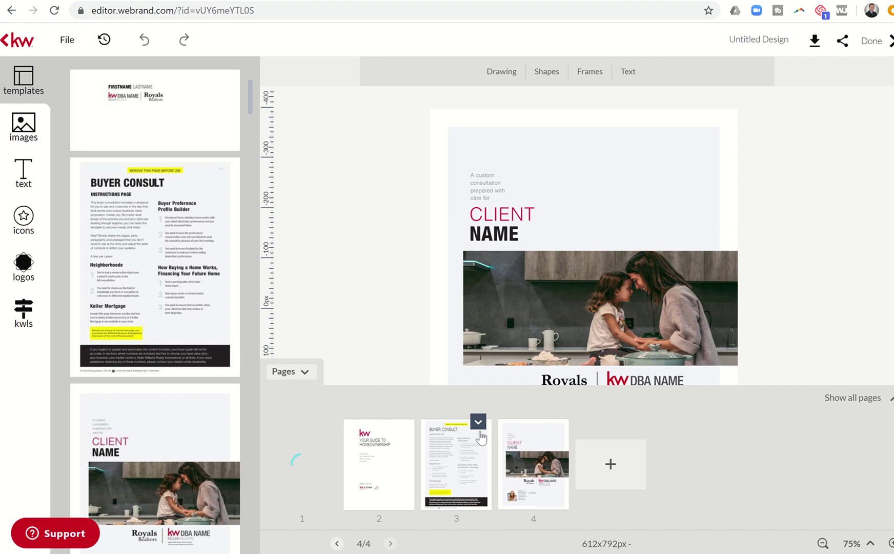
{"action": "left_click", "coordinate": [478, 422]}
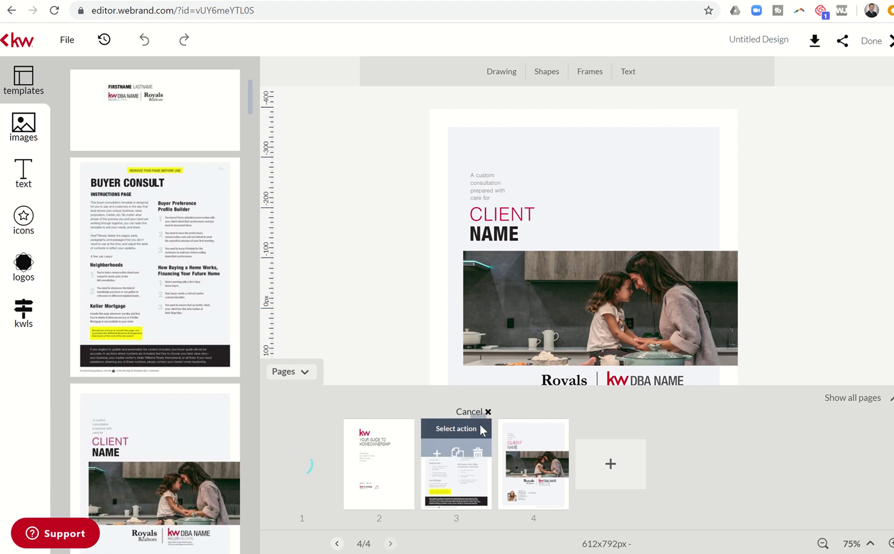
{"action": "left_click", "coordinate": [478, 455]}
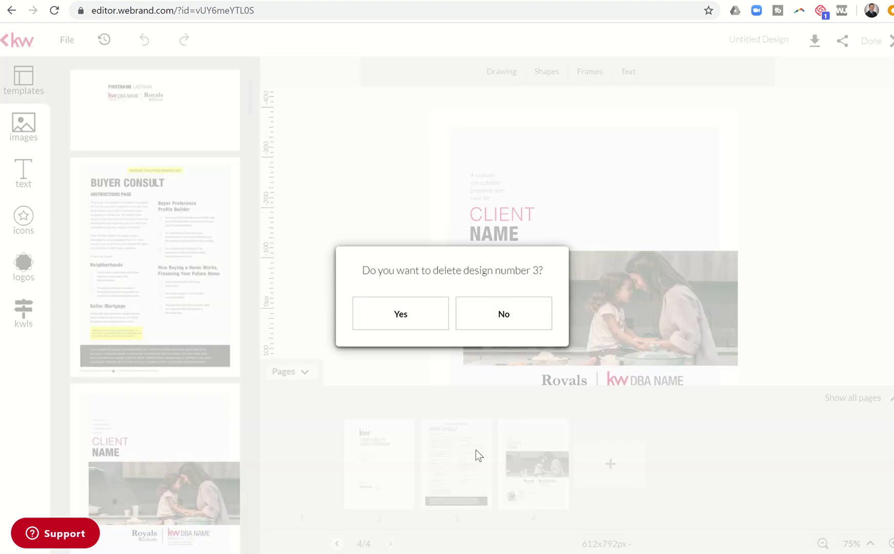
{"action": "left_click", "coordinate": [401, 314]}
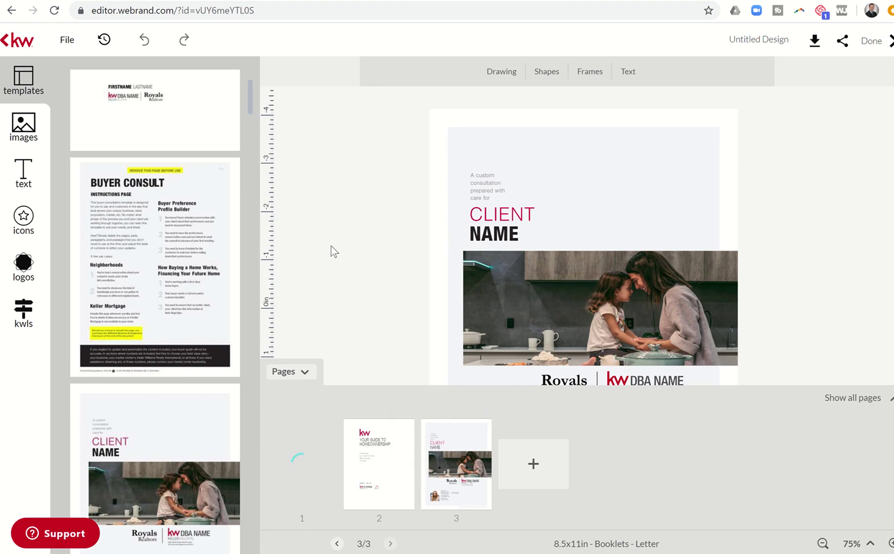
Hide the page list, select the office name and address text under the KW logo, zoom in, and open it for editing
{"action": "left_click", "coordinate": [307, 380]}
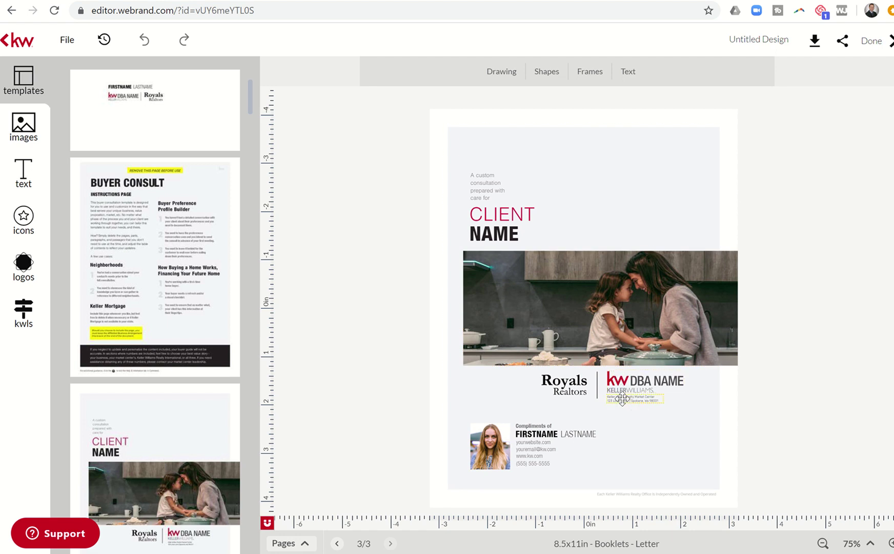
{"action": "left_click", "coordinate": [622, 398]}
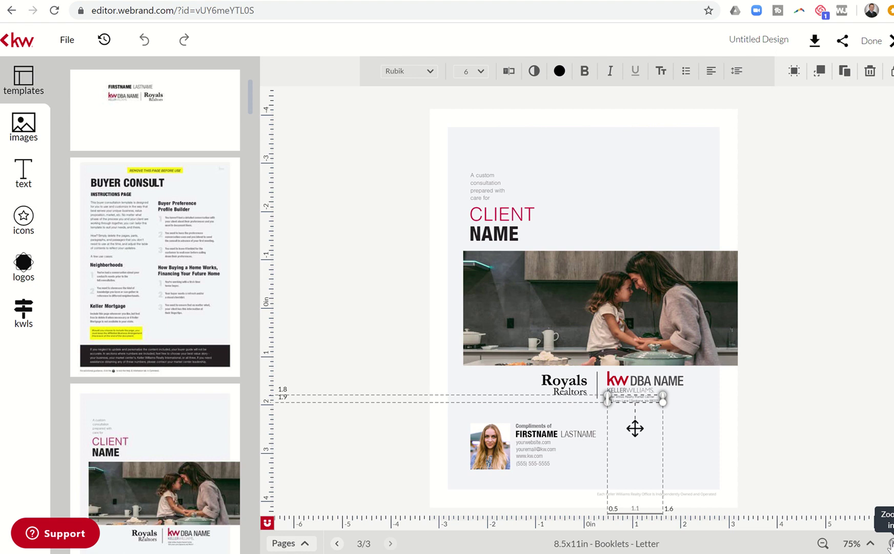
{"action": "left_click", "coordinate": [891, 543]}
{"action": "left_click", "coordinate": [890, 543]}
{"action": "left_click", "coordinate": [891, 544]}
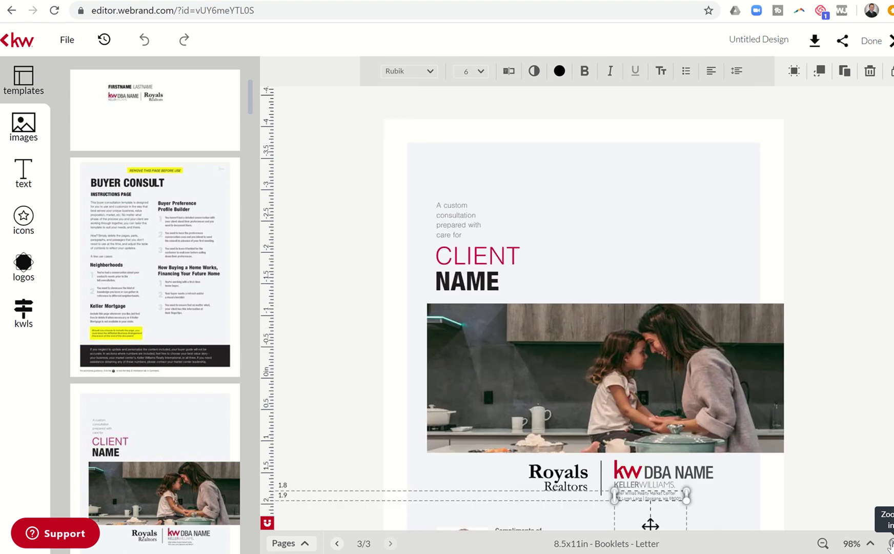
{"action": "left_click", "coordinate": [890, 544]}
{"action": "scroll", "coordinate": [832, 437], "scroll_direction": "down", "scroll_amount": 3}
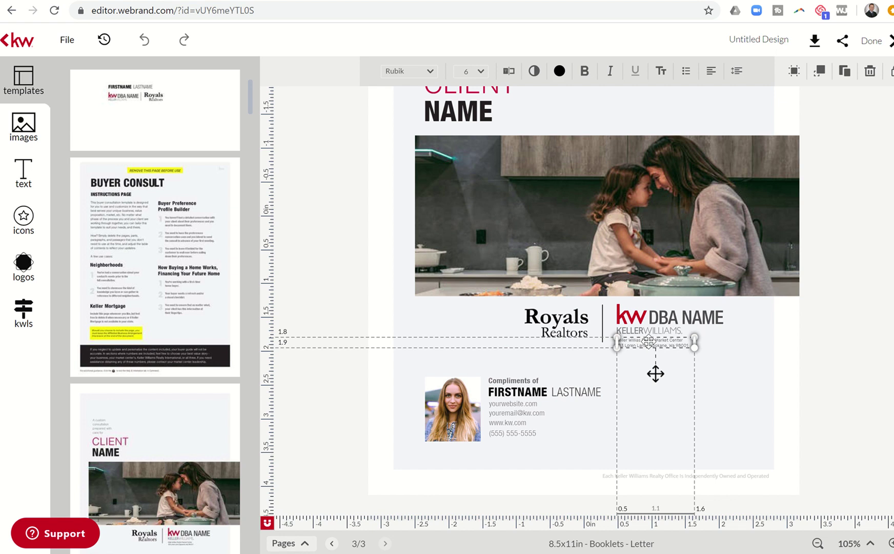
{"action": "left_click", "coordinate": [508, 75]}
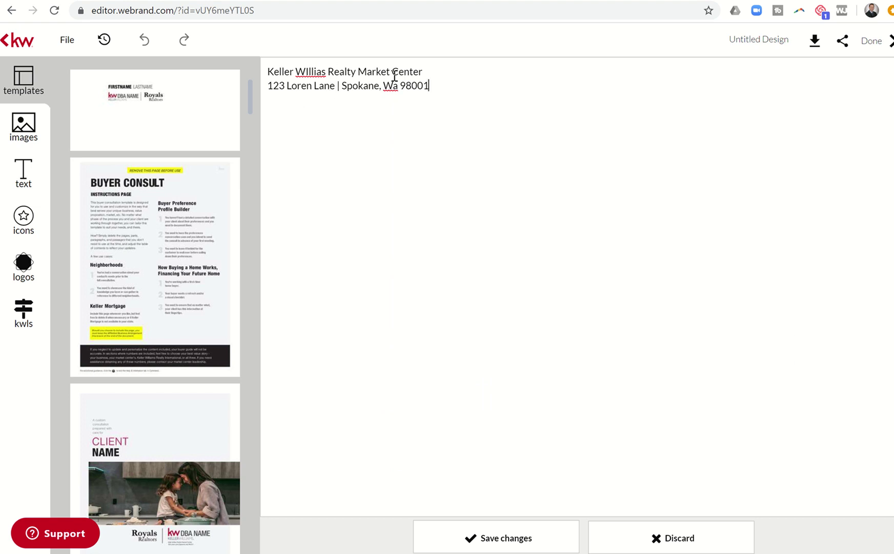
Save the edited office address text, close the text editor, and dismiss the unsaved-changes prompt
{"action": "mouse_move", "coordinate": [192, 443]}
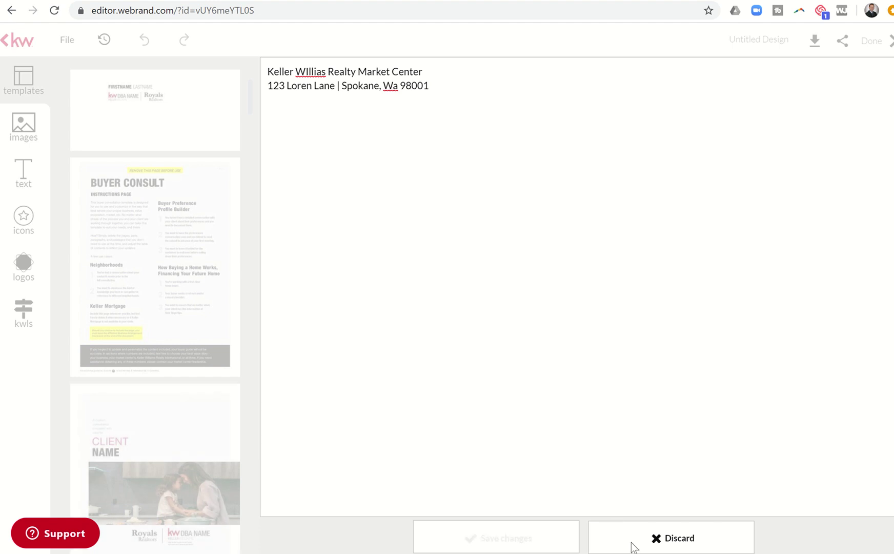
{"action": "left_click", "coordinate": [502, 536]}
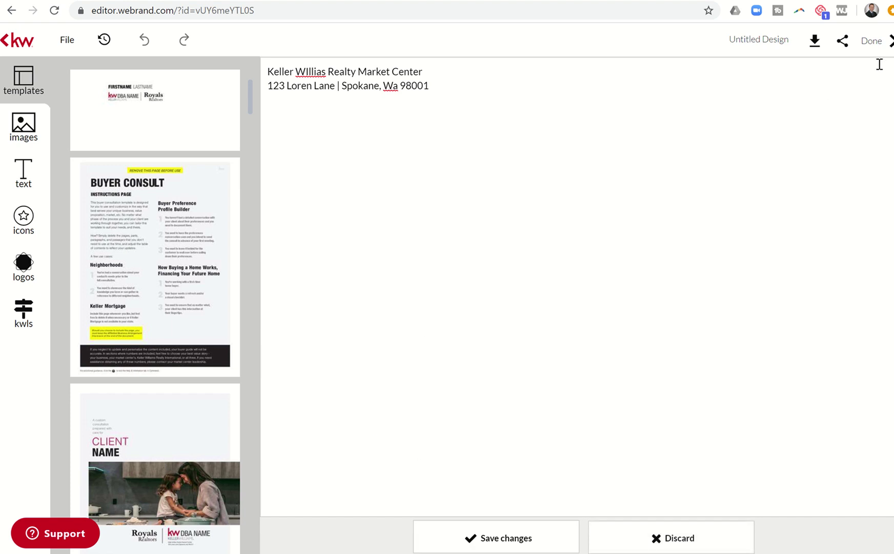
{"action": "left_click", "coordinate": [872, 48]}
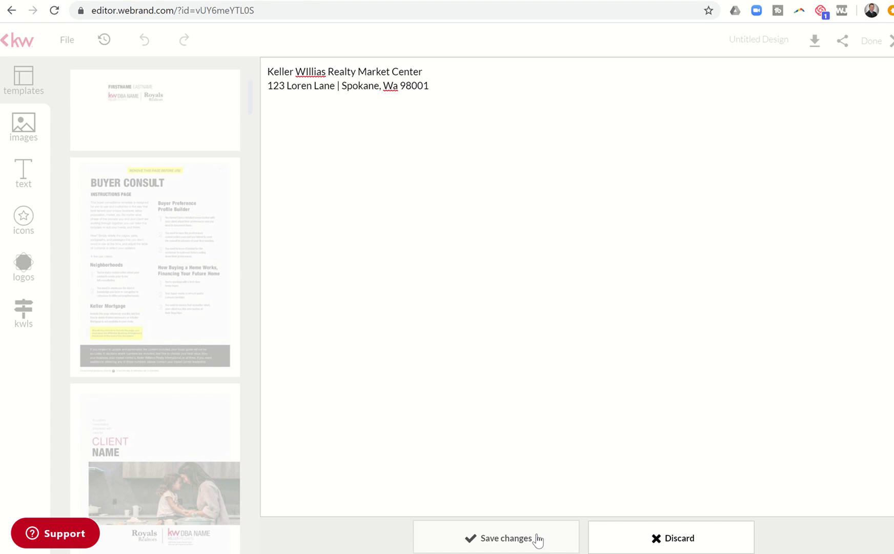
{"action": "left_click", "coordinate": [681, 540]}
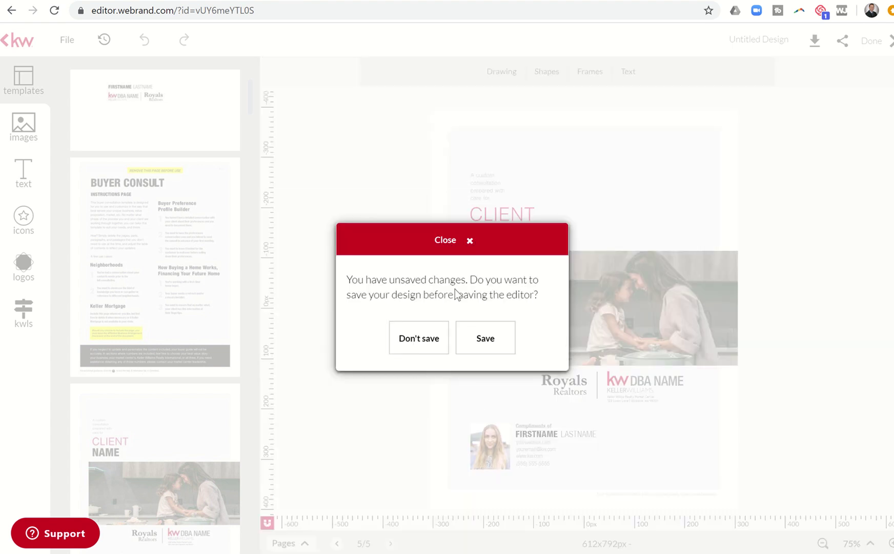
{"action": "left_click", "coordinate": [470, 240]}
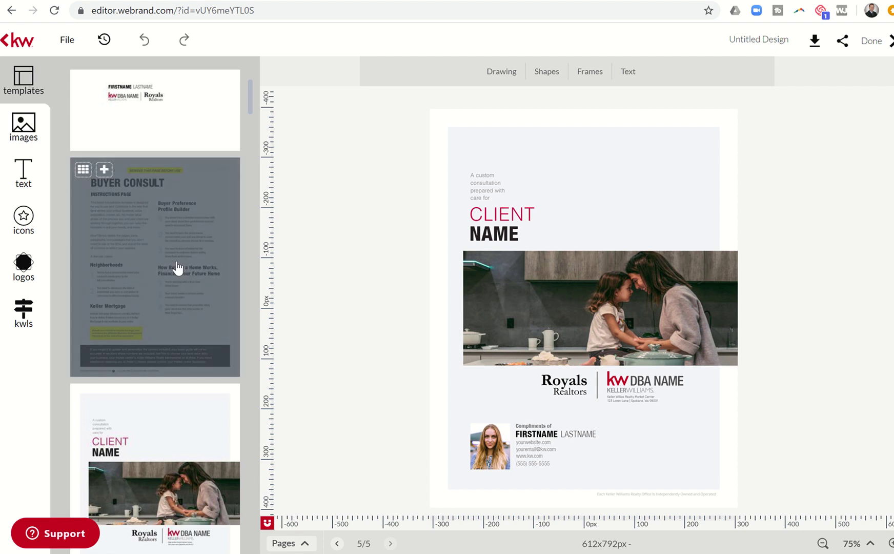
Add the Table of Contents and A Sound Decision template pages, bringing the booklet to 7 pages
{"action": "scroll", "coordinate": [177, 266], "scroll_direction": "down", "scroll_amount": 3}
{"action": "scroll", "coordinate": [177, 267], "scroll_direction": "down", "scroll_amount": 3}
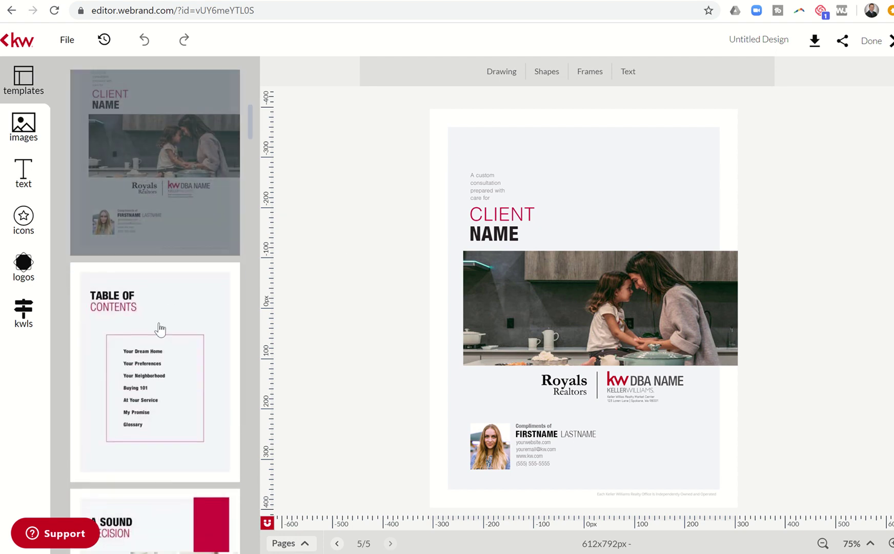
{"action": "left_click", "coordinate": [104, 215]}
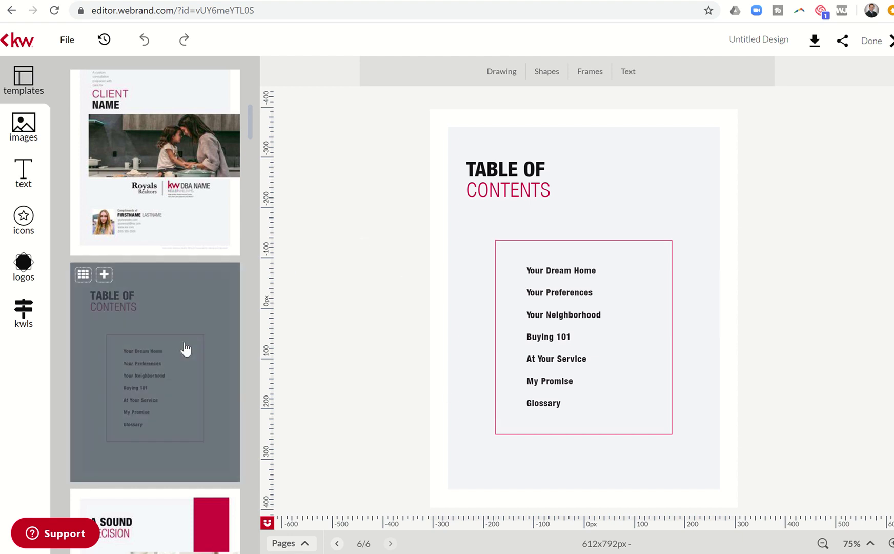
{"action": "scroll", "coordinate": [184, 349], "scroll_direction": "down", "scroll_amount": 3}
{"action": "left_click", "coordinate": [113, 371]}
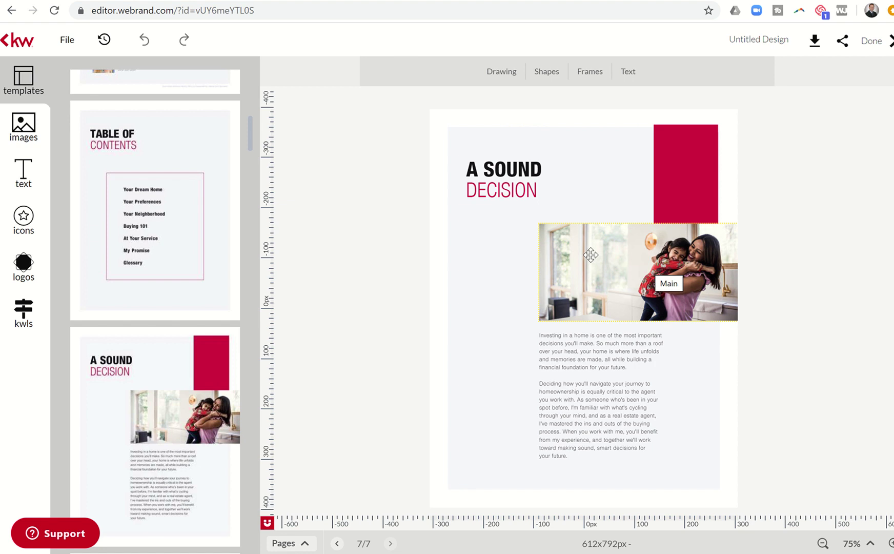
Swap the A Sound Decision page photo for the KW Stock Images shot of a couple cooking
{"action": "left_click", "coordinate": [580, 274]}
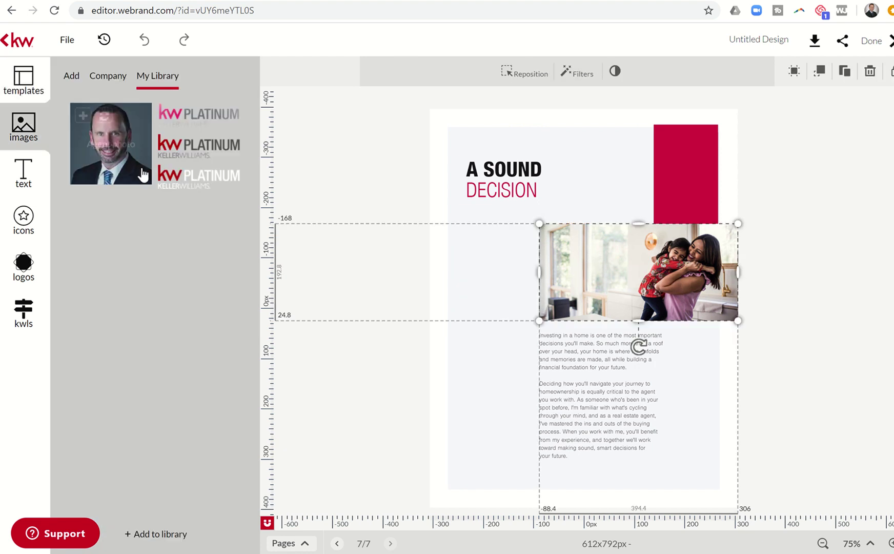
{"action": "left_click", "coordinate": [107, 77]}
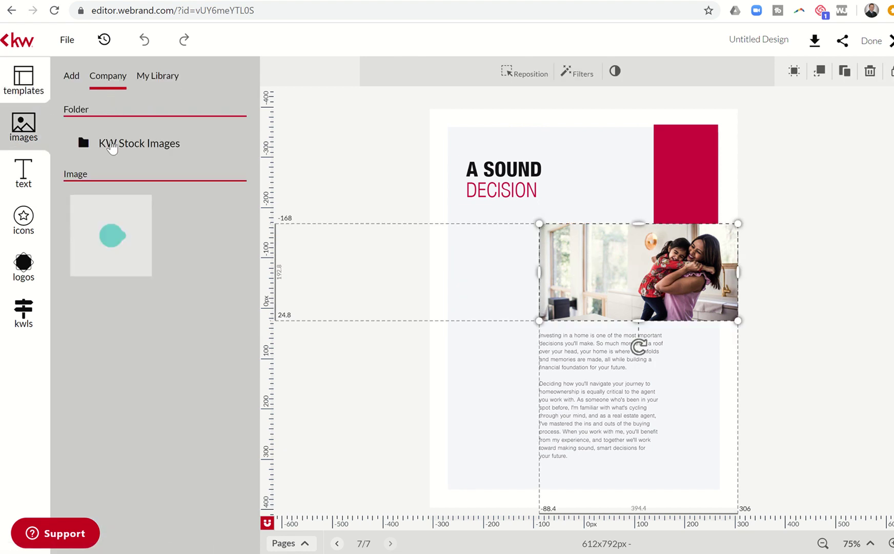
{"action": "left_click", "coordinate": [111, 143]}
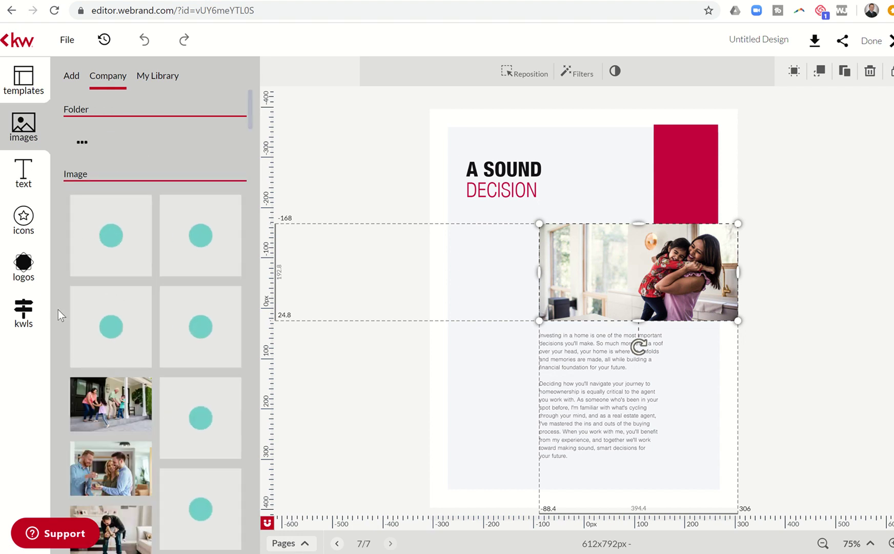
{"action": "scroll", "coordinate": [58, 310], "scroll_direction": "down", "scroll_amount": 5}
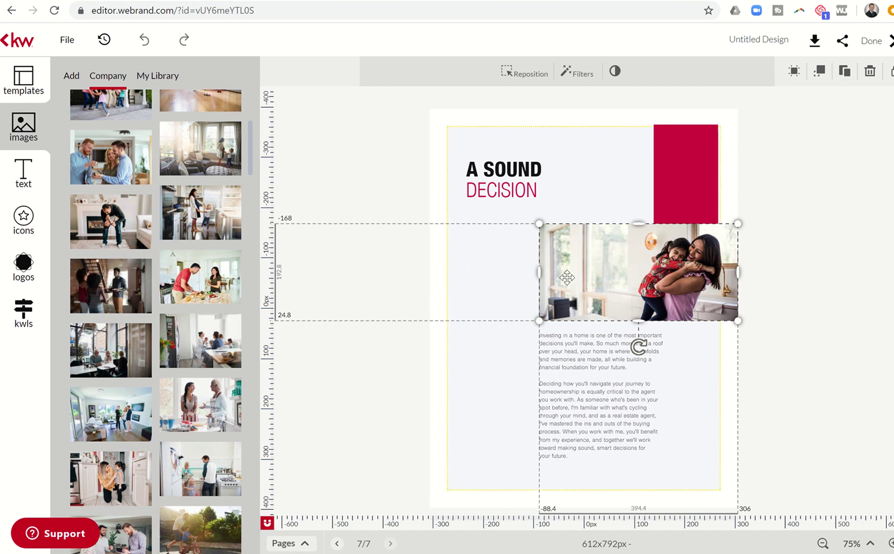
{"action": "mouse_move", "coordinate": [202, 275]}
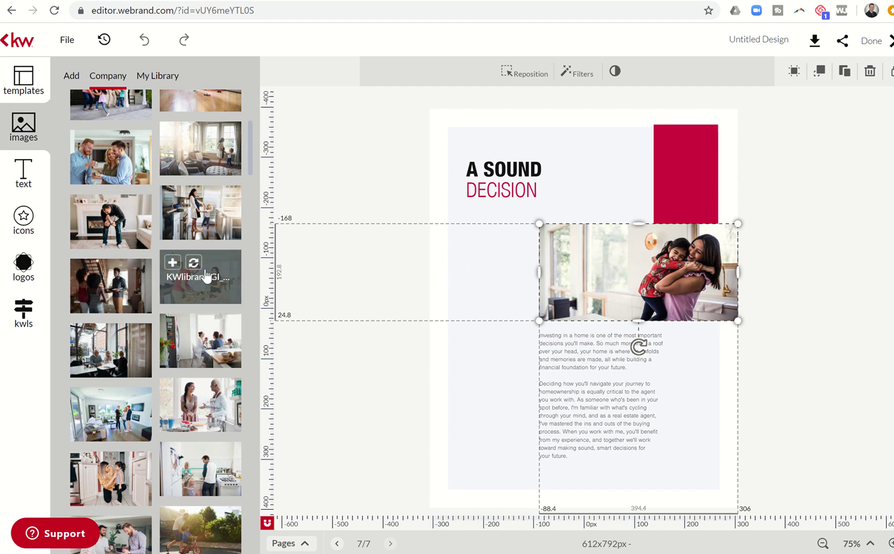
{"action": "left_click", "coordinate": [194, 263]}
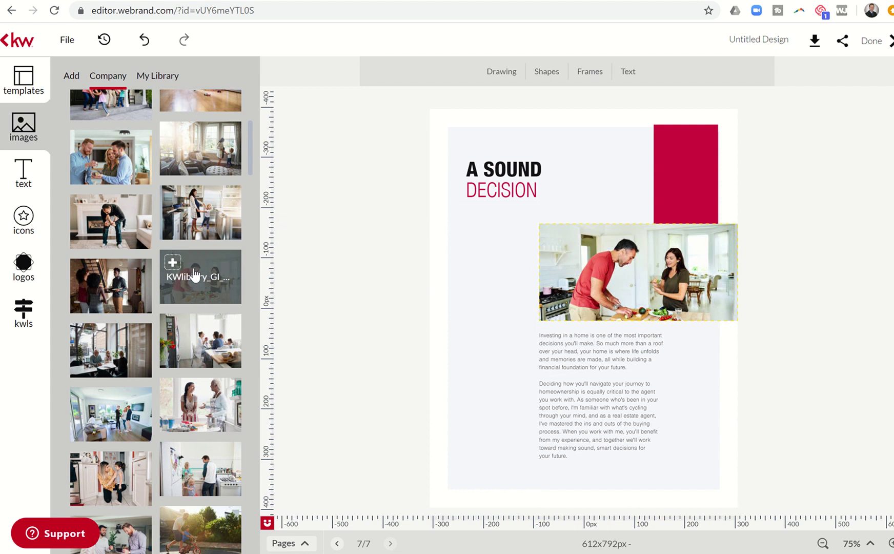
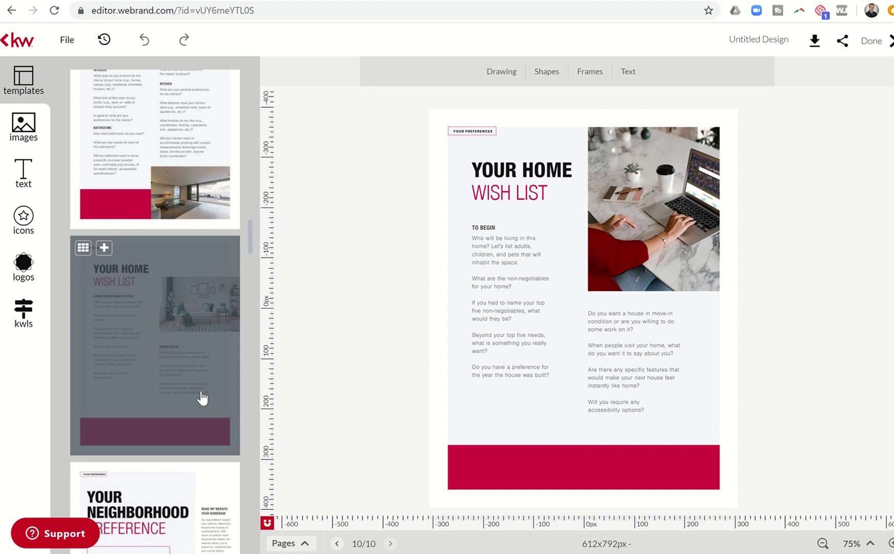
Scroll down the templates panel to reach more buyer-guide template pages
{"action": "scroll", "coordinate": [169, 374], "scroll_direction": "down", "scroll_amount": 3}
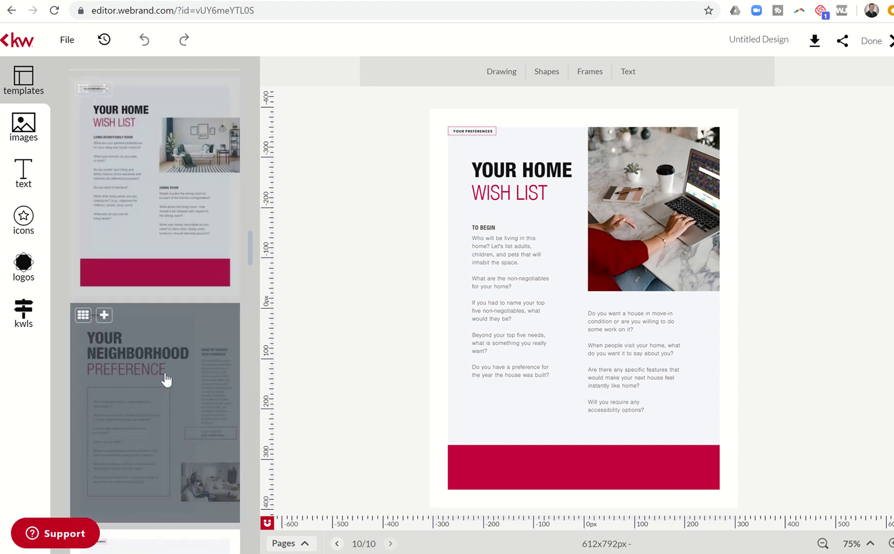
Add the Your Neighborhood Preference template page and zoom the view to 150%
{"action": "left_click", "coordinate": [148, 377]}
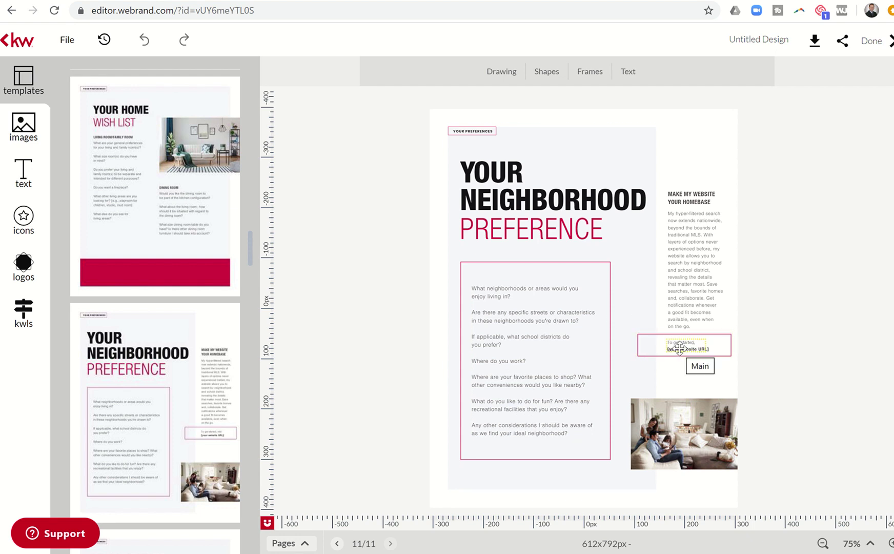
{"action": "left_click", "coordinate": [682, 349]}
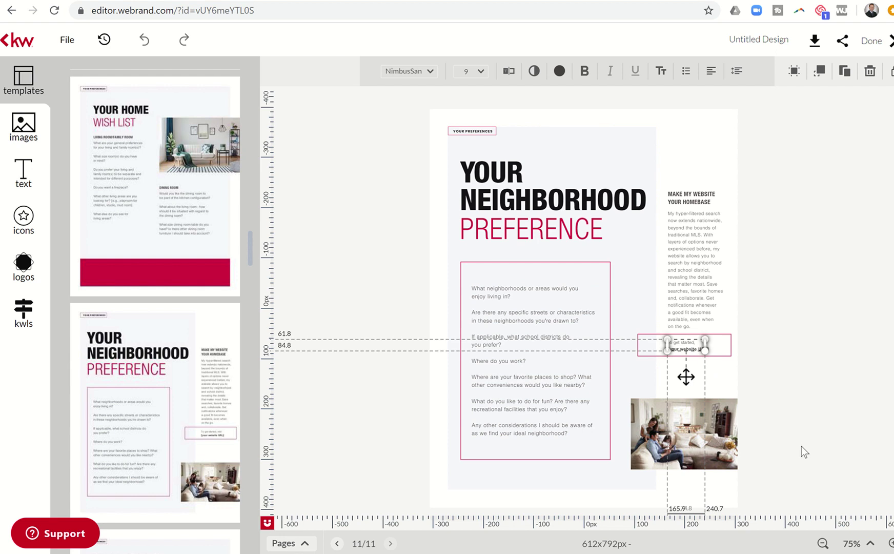
{"action": "left_click", "coordinate": [870, 544]}
{"action": "left_click", "coordinate": [870, 544]}
{"action": "left_click", "coordinate": [871, 545]}
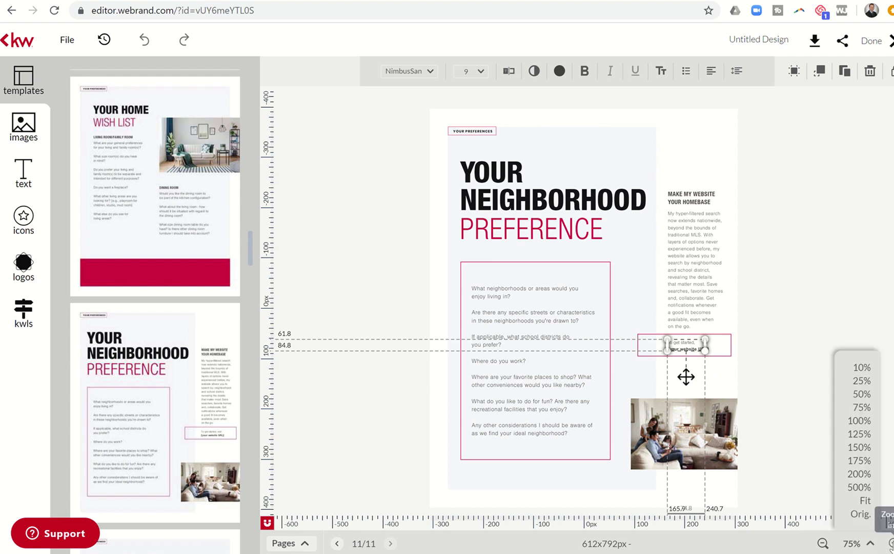
{"action": "left_click", "coordinate": [858, 445]}
{"action": "scroll", "coordinate": [702, 370], "scroll_direction": "down", "scroll_amount": 7}
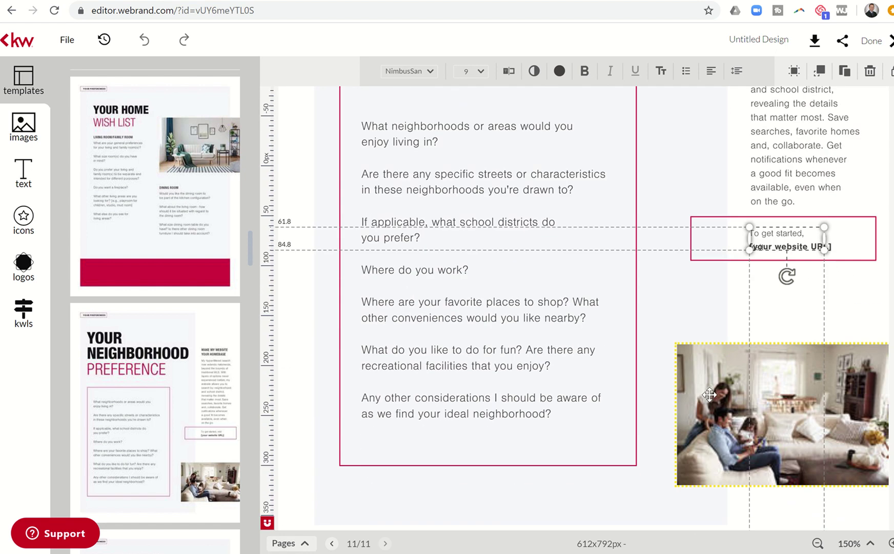
{"action": "scroll", "coordinate": [696, 341], "scroll_direction": "up", "scroll_amount": 5}
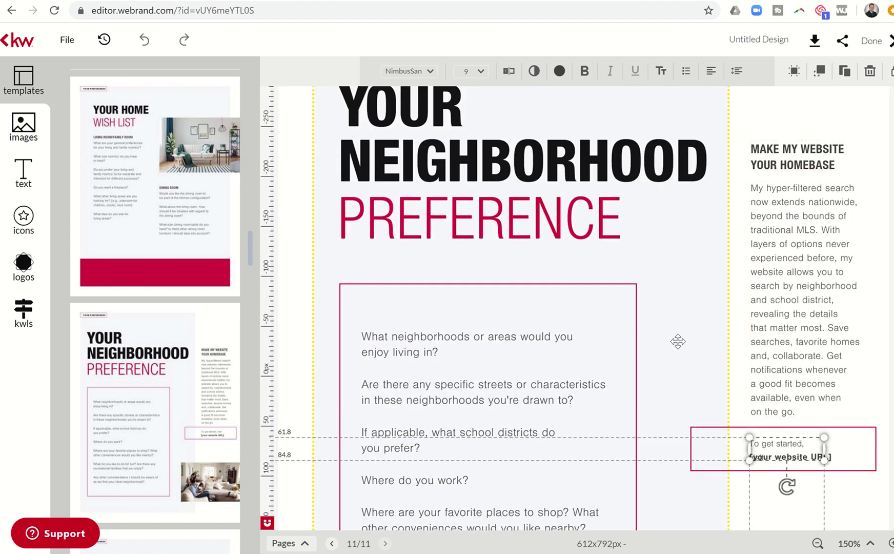
Add 'visit' to the sidebar prompt so it reads 'To get started, visit', then save
{"action": "left_click", "coordinate": [719, 391]}
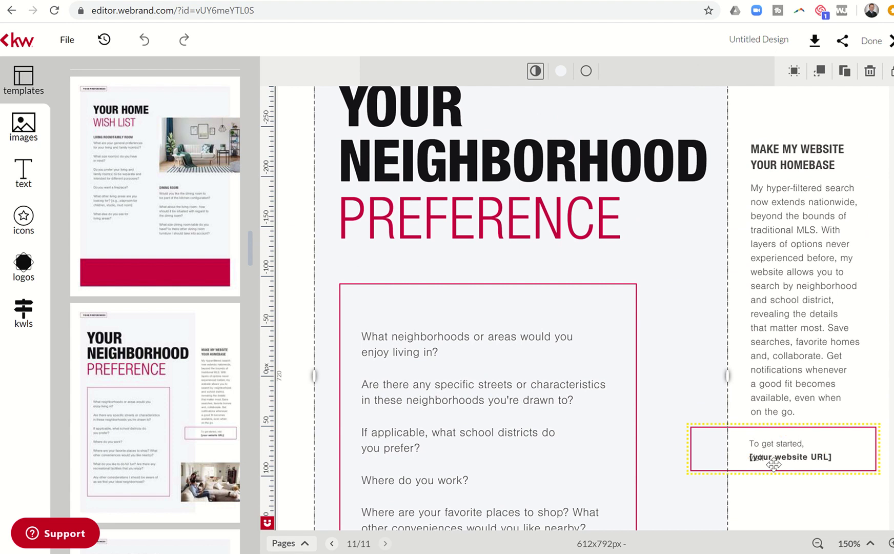
{"action": "left_click", "coordinate": [775, 457]}
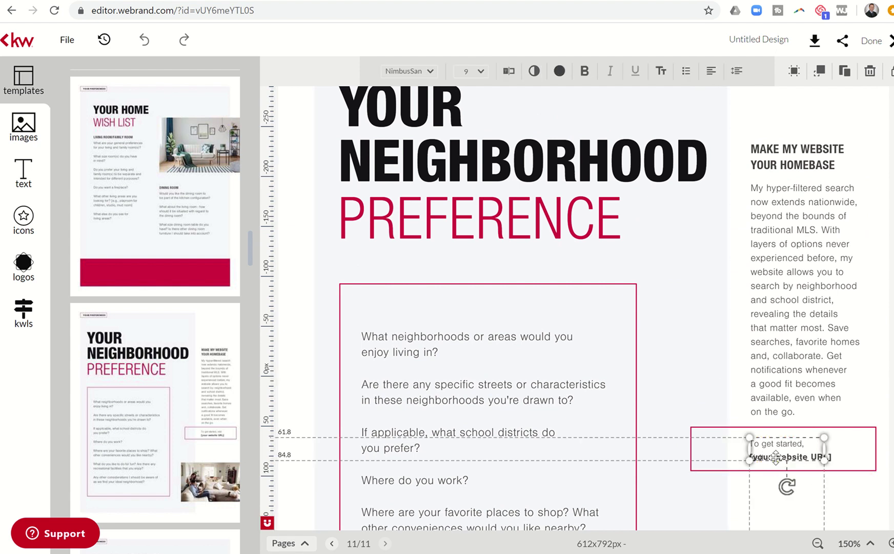
{"action": "left_click", "coordinate": [508, 71]}
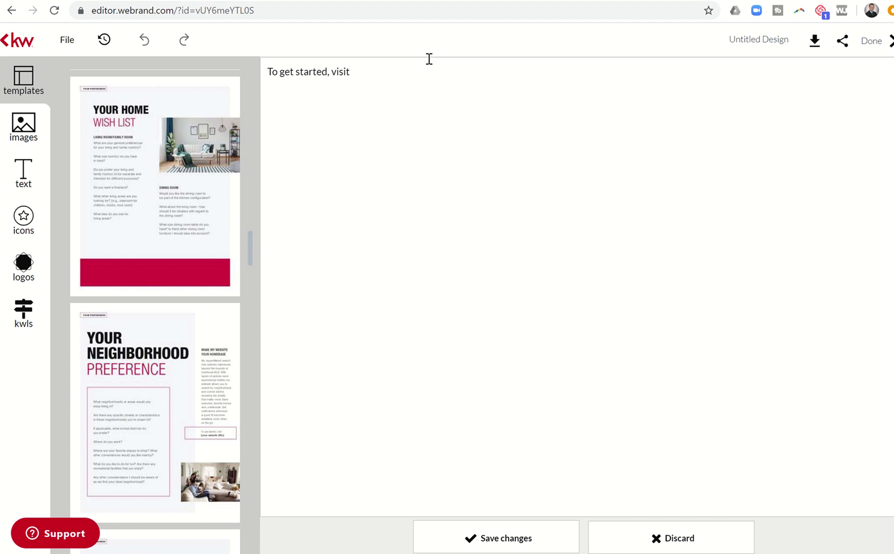
{"action": "left_click", "coordinate": [524, 544]}
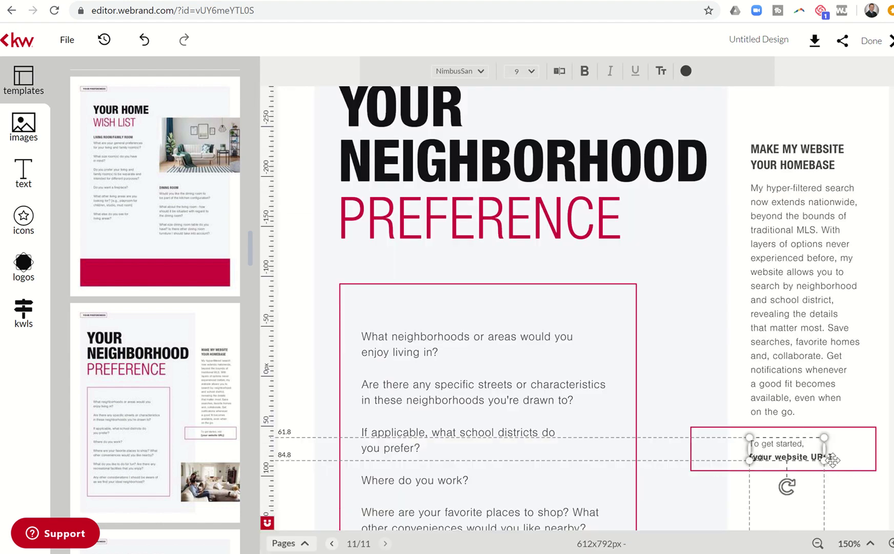
Replace the [your website URL] placeholder with the agent's .com website address and save
{"action": "left_click_drag", "start_coordinate": [831, 457], "coordinate": [837, 457]}
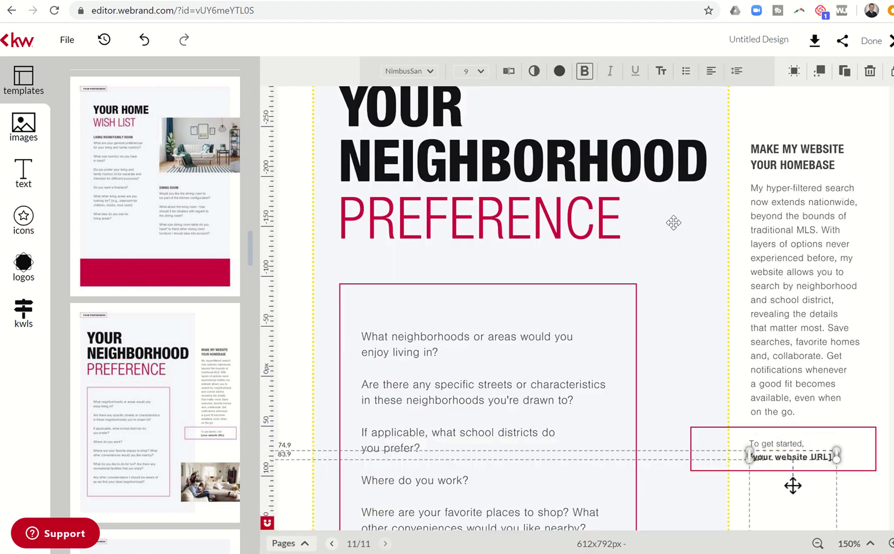
{"action": "left_click", "coordinate": [508, 71]}
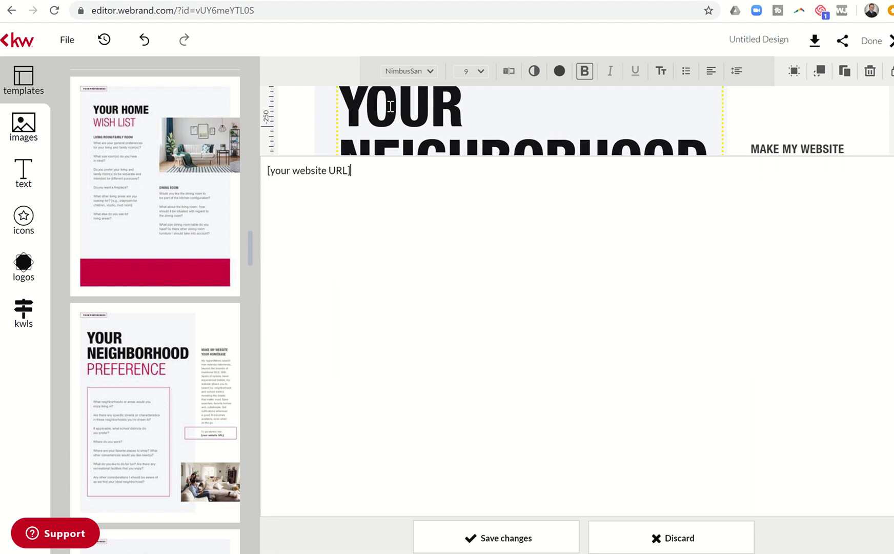
{"action": "key", "text": "ctrl+a"}
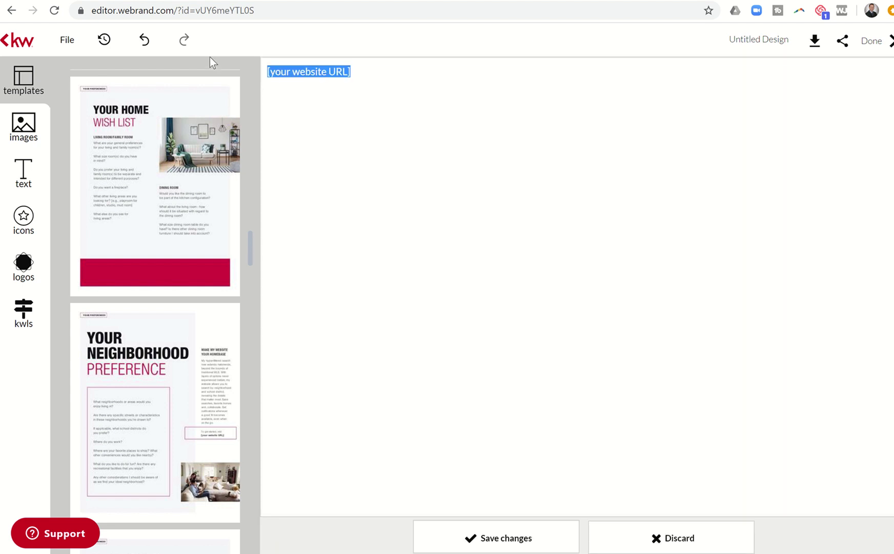
{"action": "key", "text": "BackSpace"}
{"action": "type", "text": "M"}
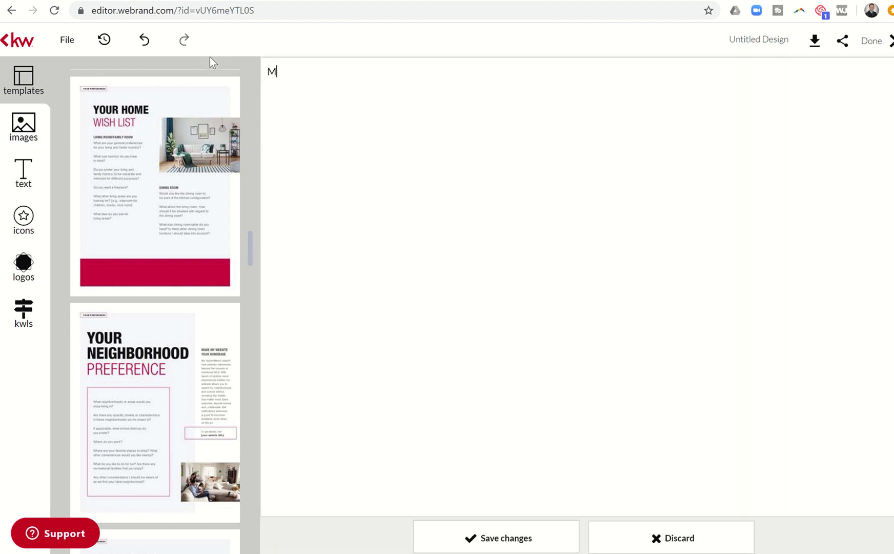
{"action": "type", "text": "artyMiller.KW.com"}
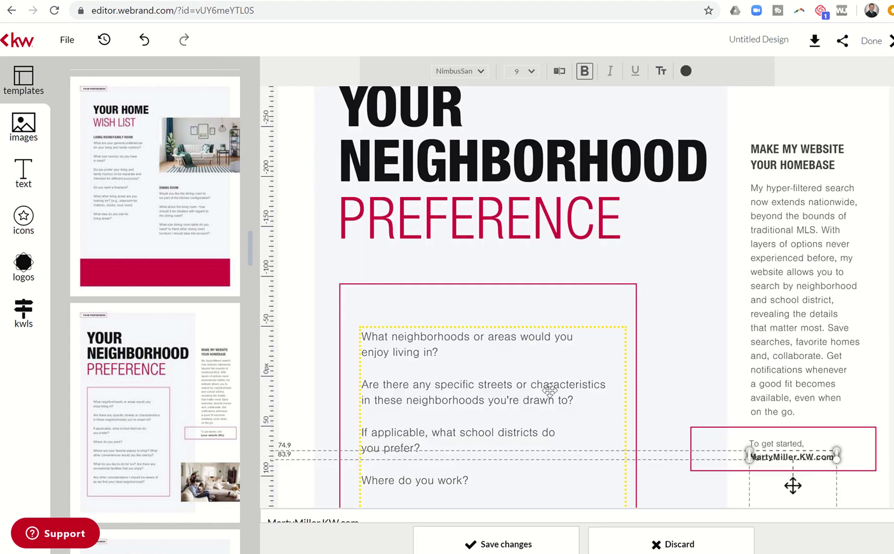
{"action": "left_click", "coordinate": [746, 425]}
Widen the website text box so 'visit' fits on the first line
{"action": "left_click", "coordinate": [756, 447]}
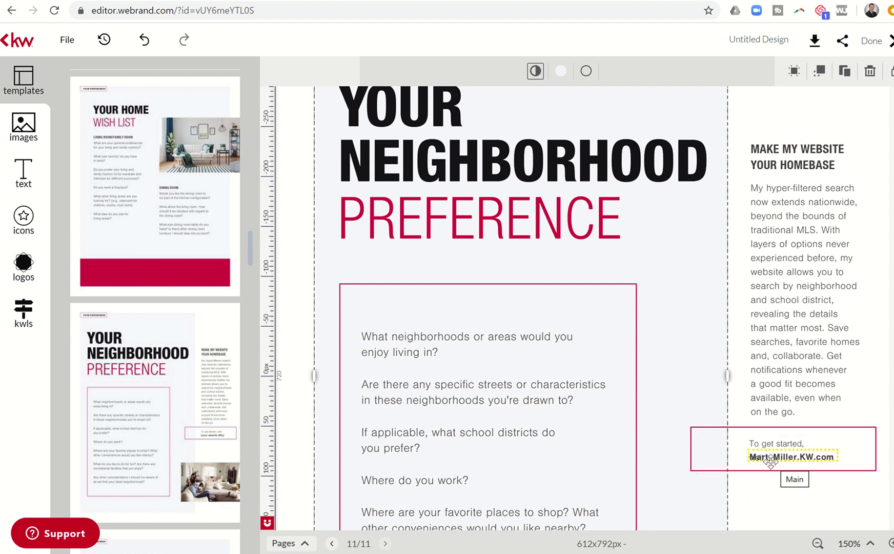
{"action": "left_click", "coordinate": [772, 452]}
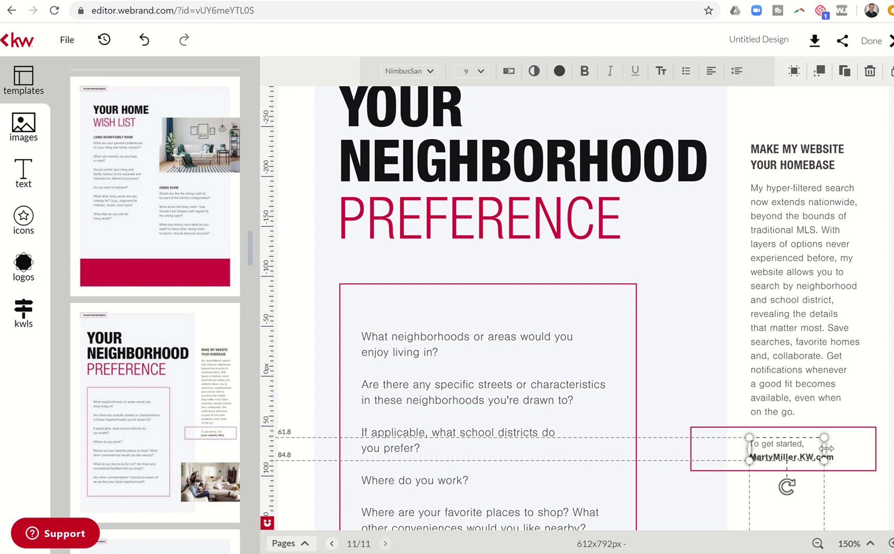
{"action": "left_click_drag", "start_coordinate": [827, 447], "coordinate": [837, 449]}
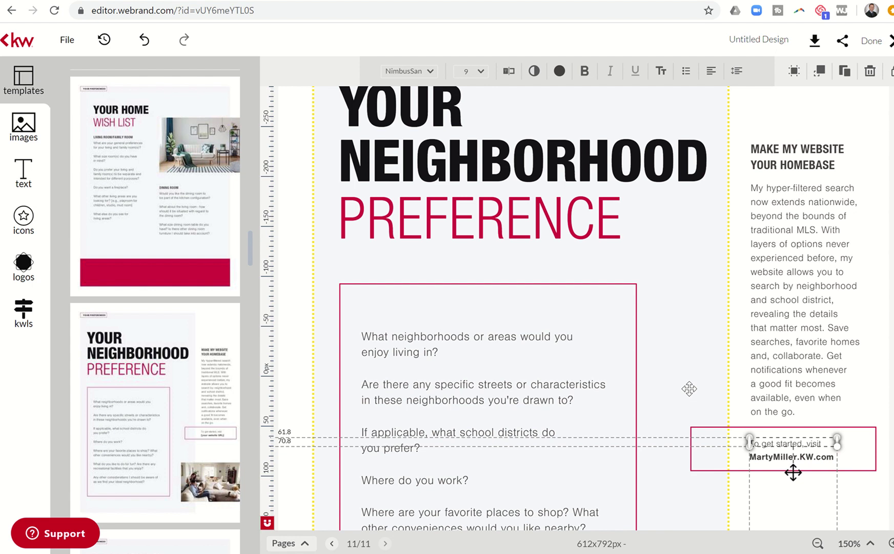
{"action": "left_click", "coordinate": [743, 424]}
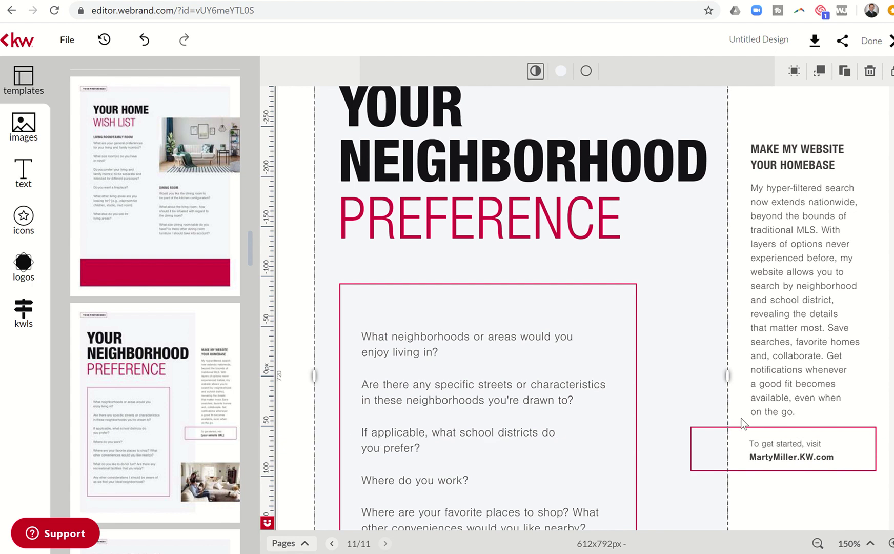
{"action": "left_click", "coordinate": [798, 497]}
{"action": "scroll", "coordinate": [798, 497], "scroll_direction": "down", "scroll_amount": 3}
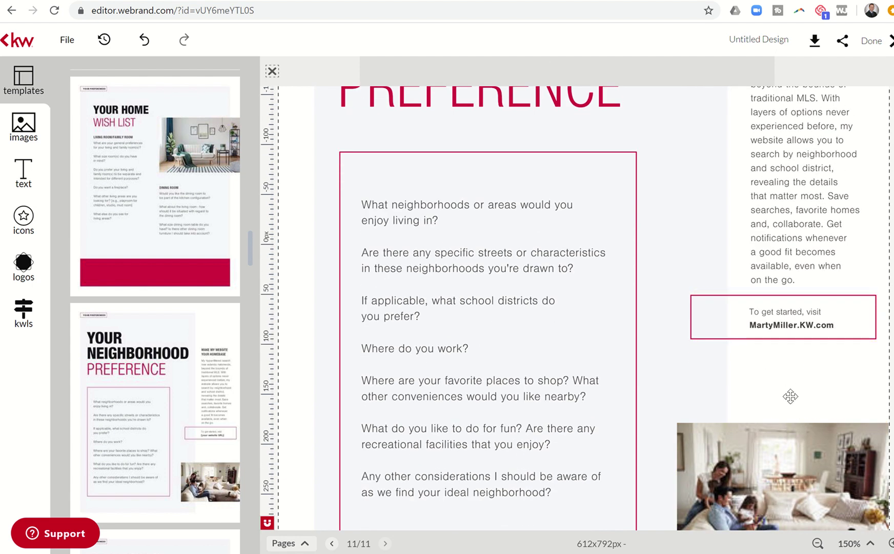
{"action": "scroll", "coordinate": [791, 396], "scroll_direction": "down", "scroll_amount": 4}
{"action": "scroll", "coordinate": [170, 394], "scroll_direction": "down", "scroll_amount": 4}
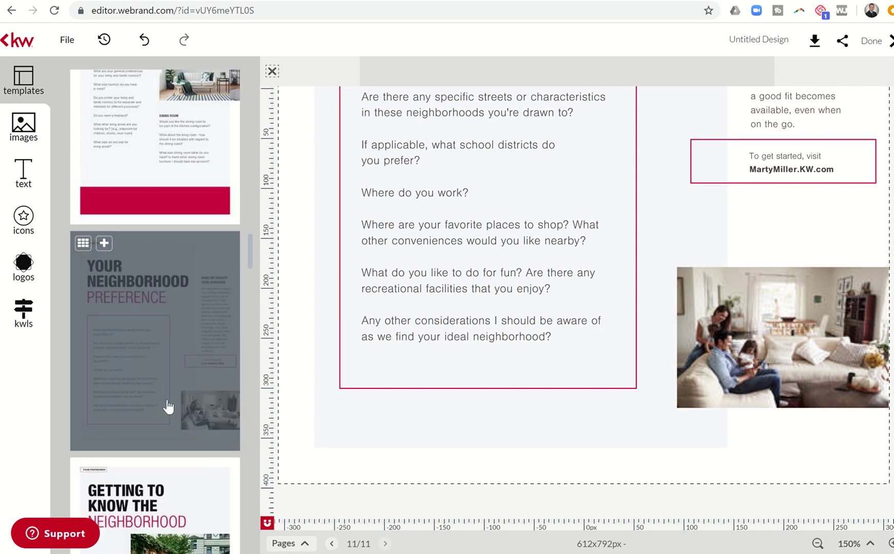
Add the Getting to Know the Neighborhood page as page 12 and open its website placeholder
{"action": "left_click", "coordinate": [166, 381]}
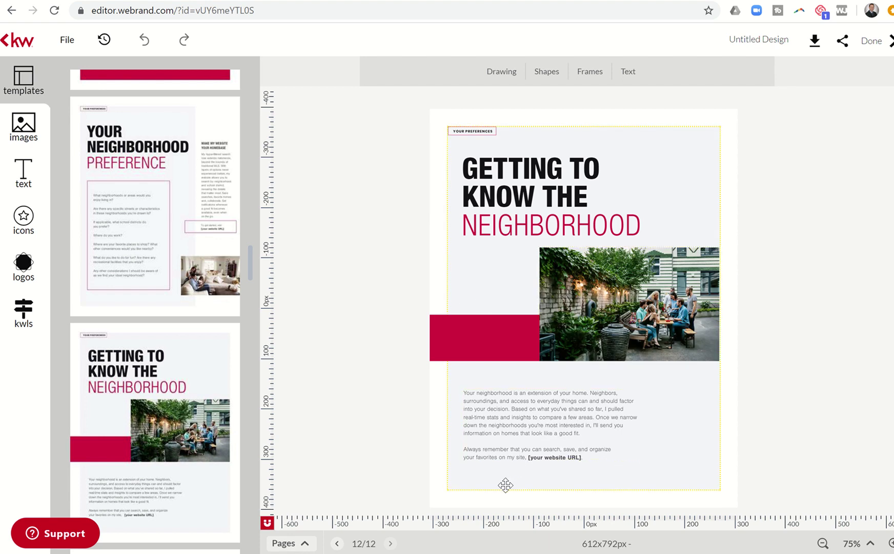
{"action": "left_click", "coordinate": [552, 455]}
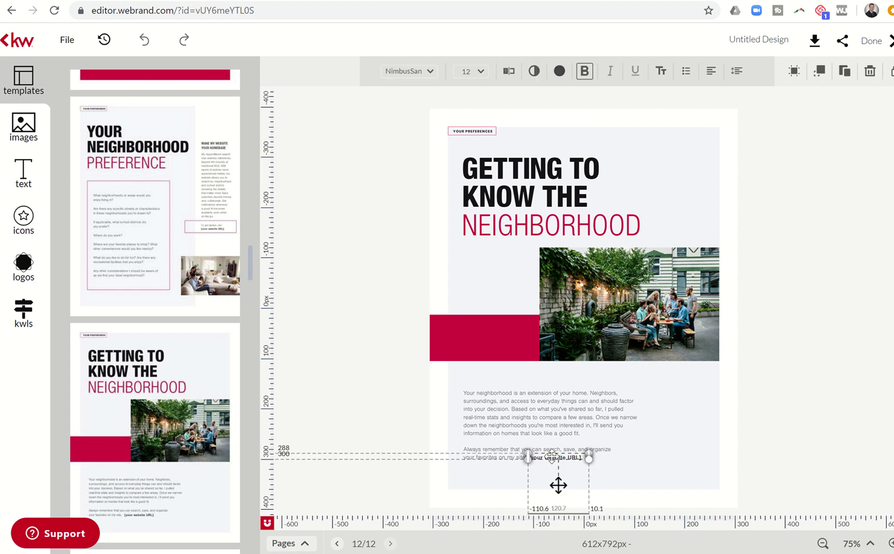
{"action": "left_click", "coordinate": [508, 72]}
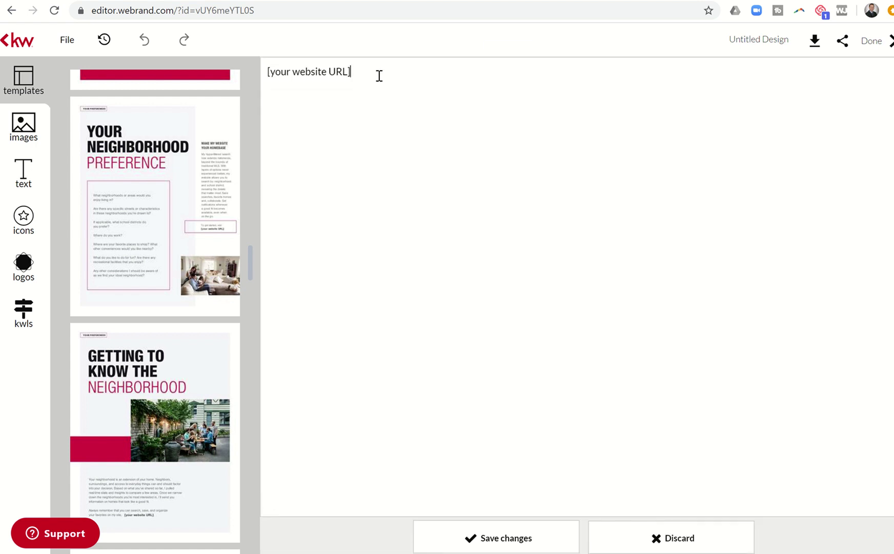
Replace the website placeholder with the agent's .KW.com website address and save it
{"action": "left_click_drag", "start_coordinate": [353, 66], "coordinate": [224, 59]}
{"action": "type", "text": "Mar"}
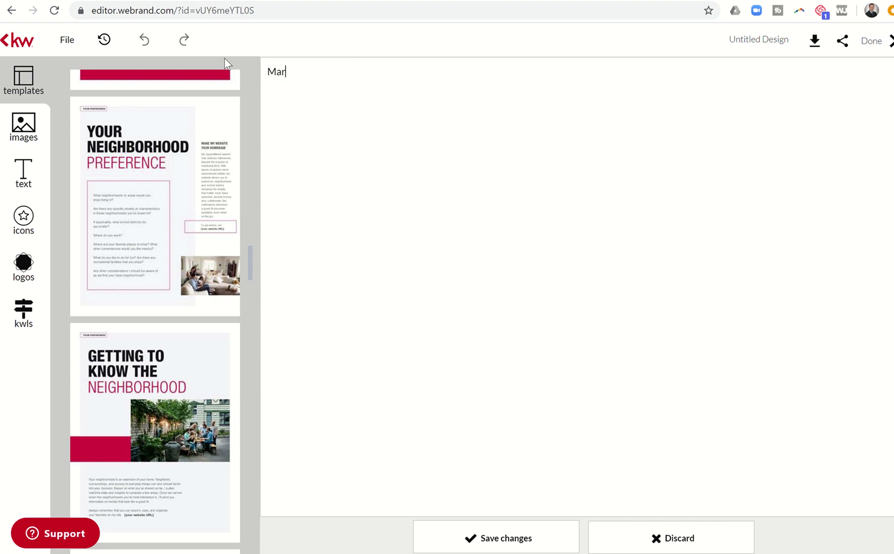
{"action": "type", "text": "ty.M"}
{"action": "key", "text": "BackSpace"}
{"action": "type", "text": "Miller@"}
{"action": "type", "text": "K"}
{"action": "key", "text": "BackSpace"}
{"action": "key", "text": "BackSpace"}
{"action": "type", "text": ".KW.com"}
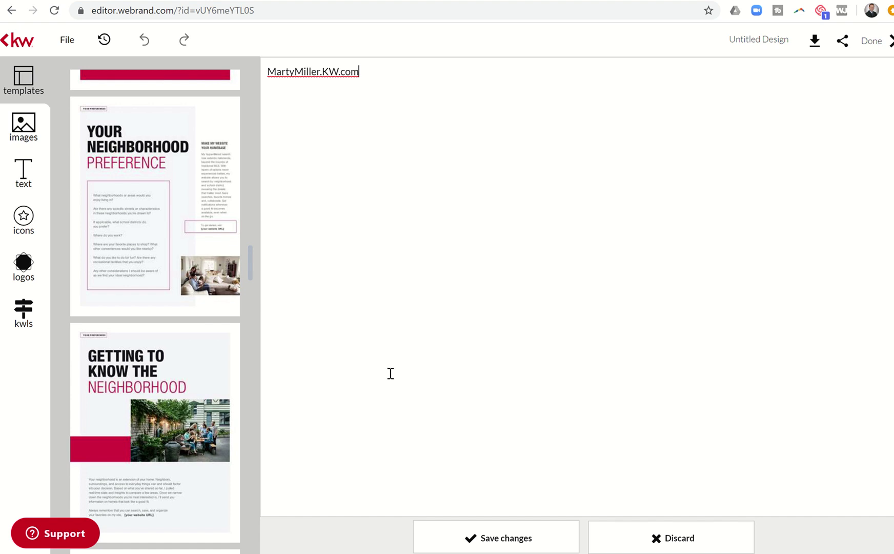
{"action": "left_click", "coordinate": [486, 533]}
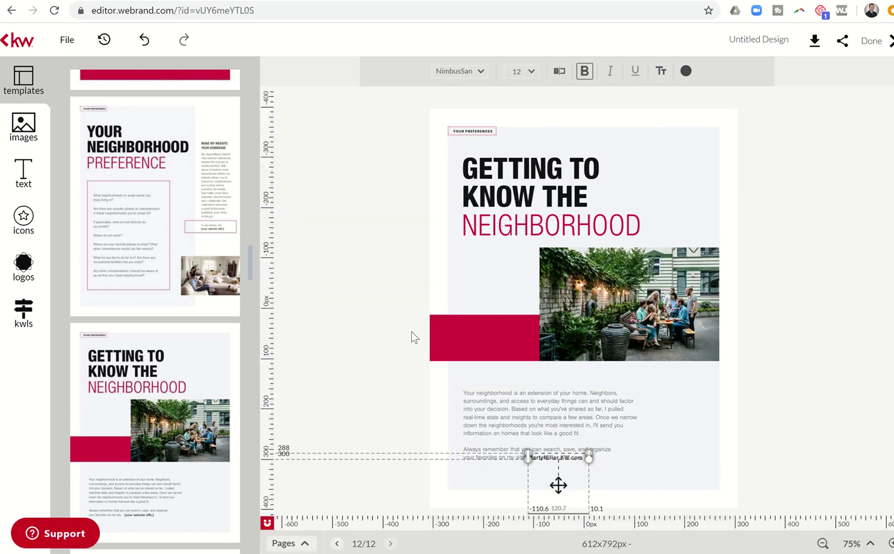
{"action": "left_click", "coordinate": [359, 320]}
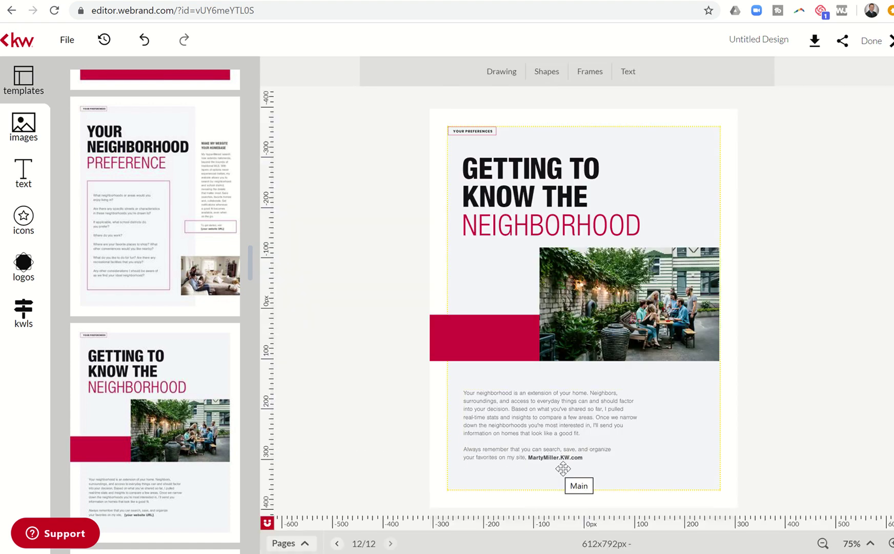
{"action": "mouse_move", "coordinate": [195, 402]}
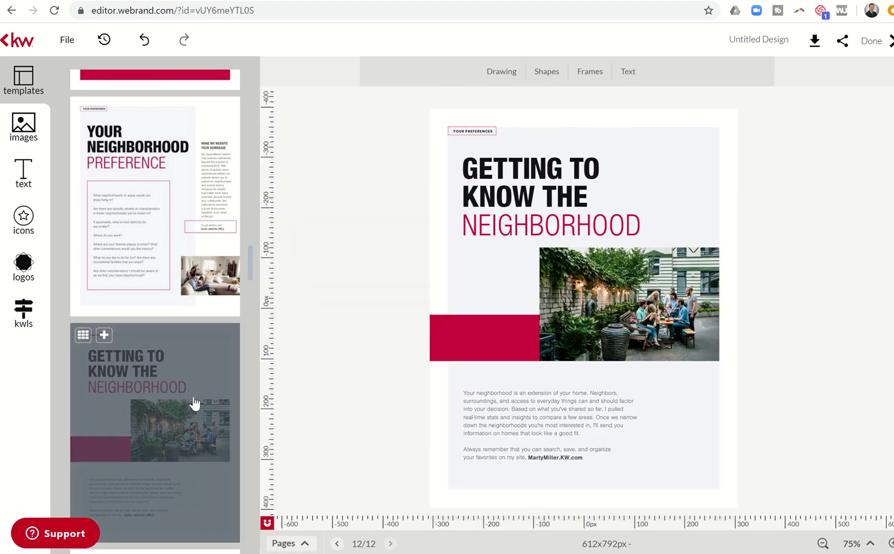
{"action": "scroll", "coordinate": [195, 404], "scroll_direction": "down", "scroll_amount": 6}
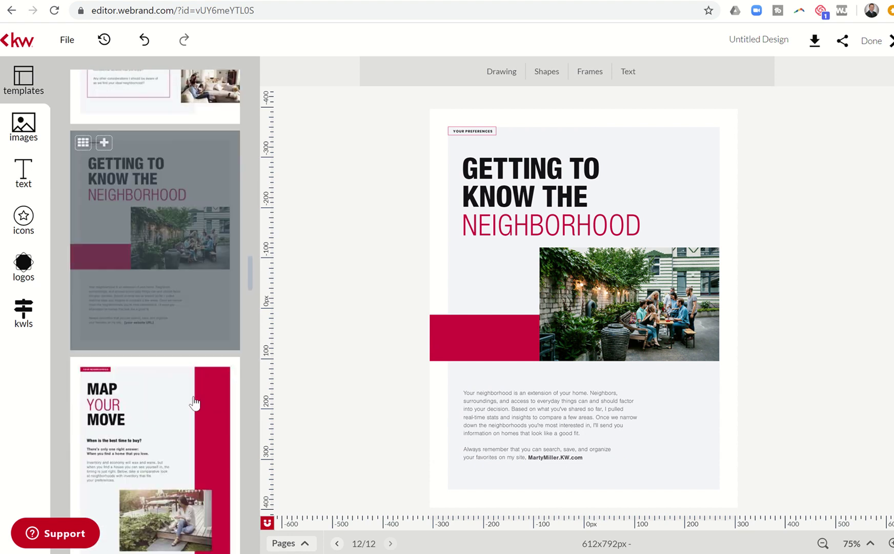
Add the Map Your Move and Neighborhood Insights template pages as pages 13 and 14
{"action": "left_click", "coordinate": [189, 250]}
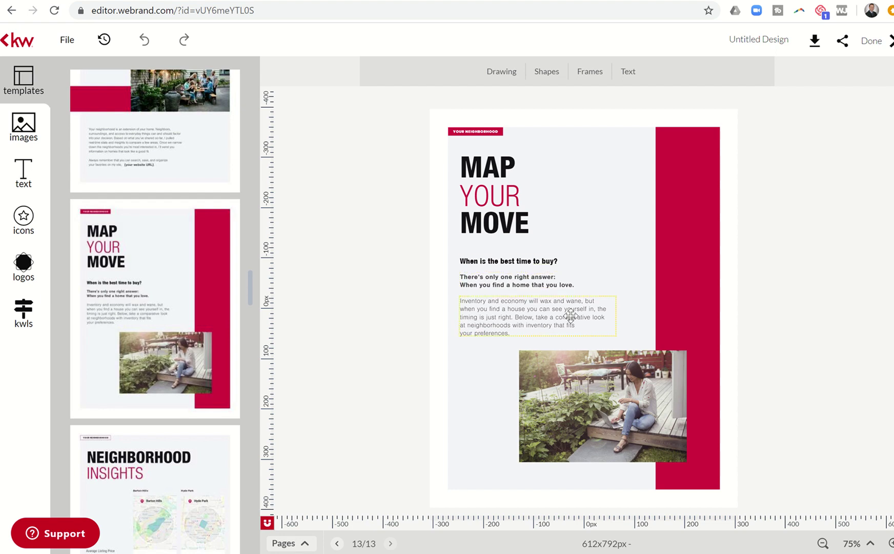
{"action": "left_click", "coordinate": [216, 456]}
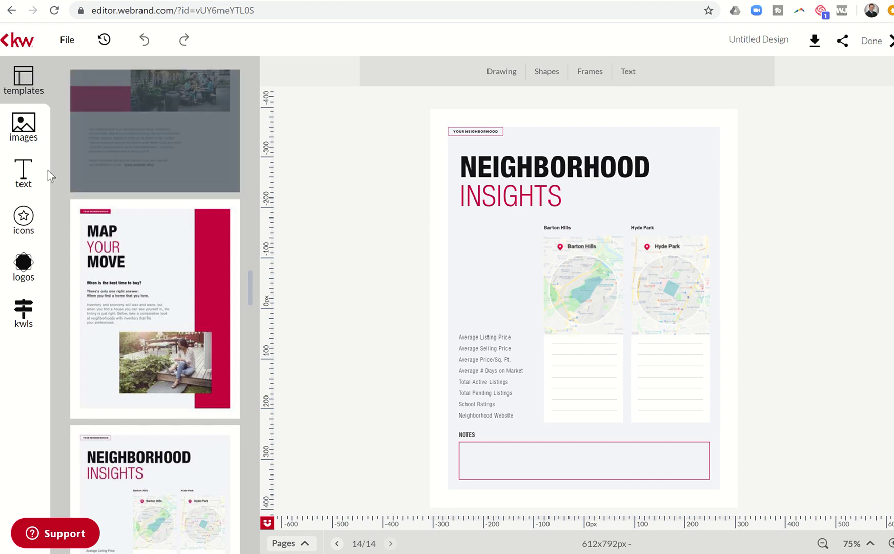
{"action": "left_click", "coordinate": [24, 312]}
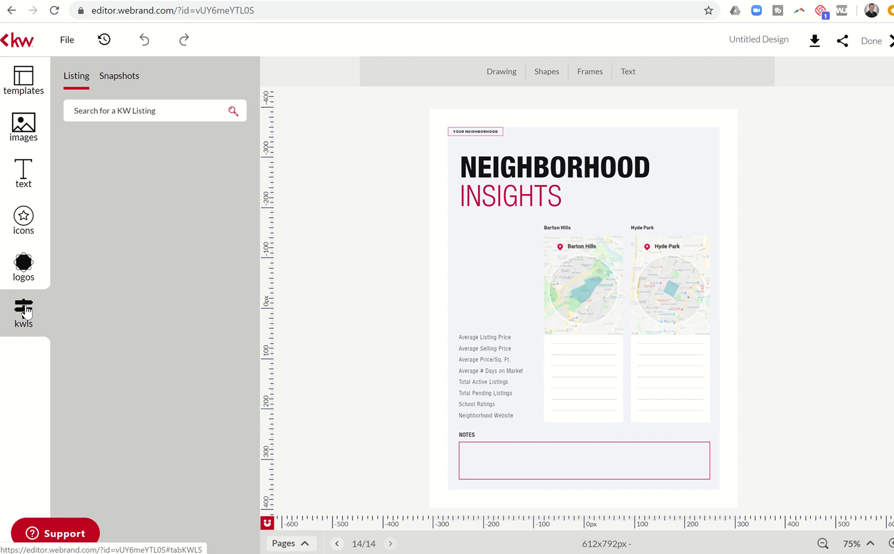
Search Snapshots by neighborhood name for Fawnlake/Pine Lakes and expand its Katy, Texas result
{"action": "left_click", "coordinate": [123, 81]}
{"action": "left_click", "coordinate": [120, 111]}
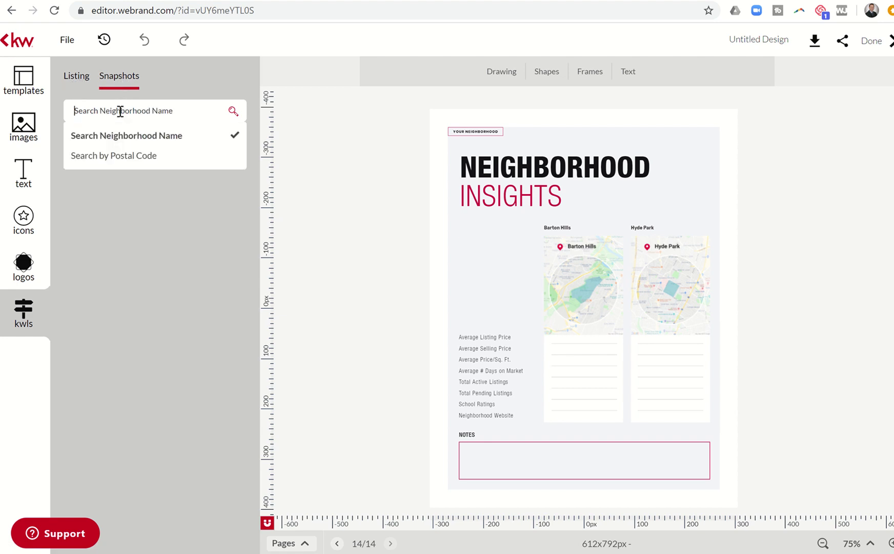
{"action": "type", "text": "F"}
{"action": "type", "text": "awnlake/Pine Lakes"}
{"action": "key", "text": "Return"}
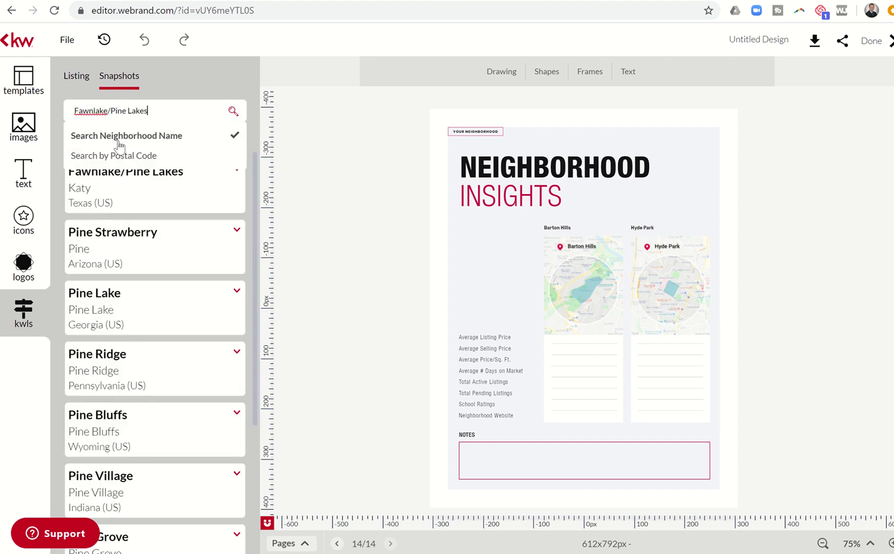
{"action": "left_click", "coordinate": [128, 203]}
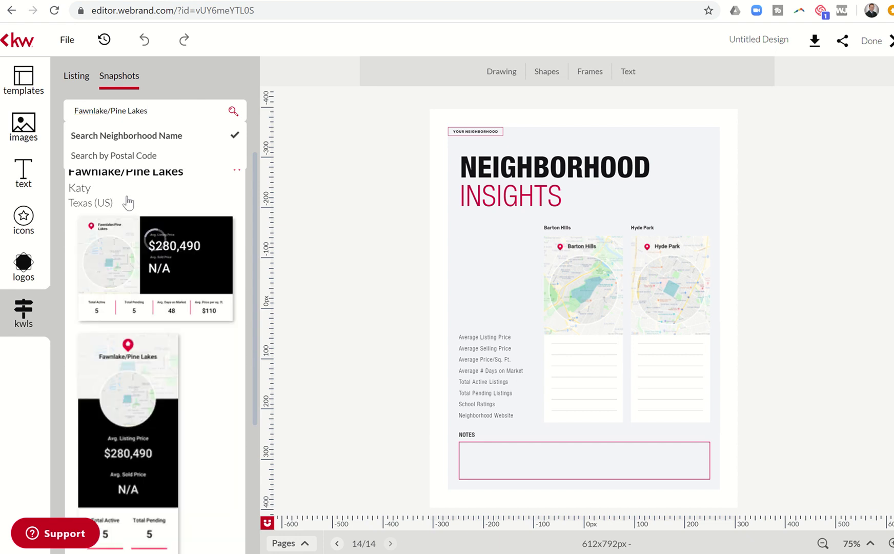
{"action": "scroll", "coordinate": [225, 409], "scroll_direction": "down", "scroll_amount": 8}
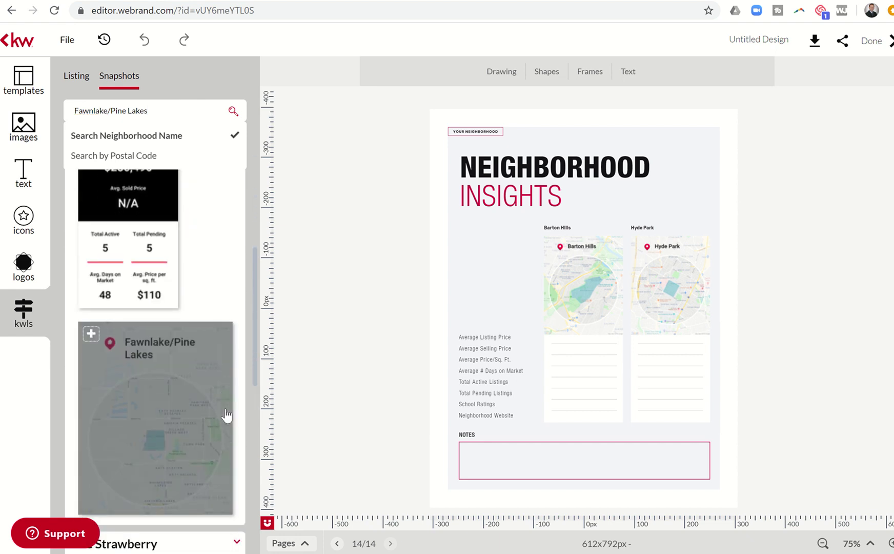
{"action": "scroll", "coordinate": [226, 414], "scroll_direction": "up", "scroll_amount": 2}
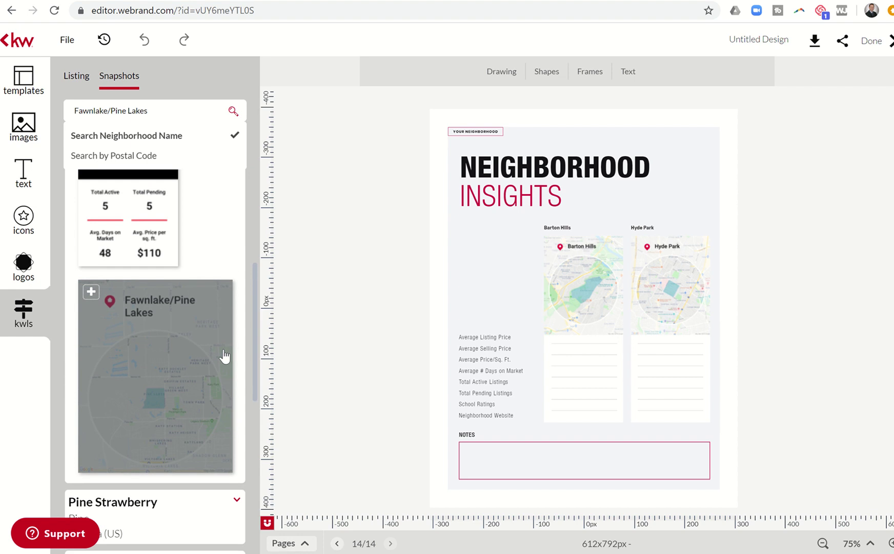
Replace the Barton Hills map with the Fawnlake/Pine Lakes snapshot
{"action": "left_click", "coordinate": [577, 279]}
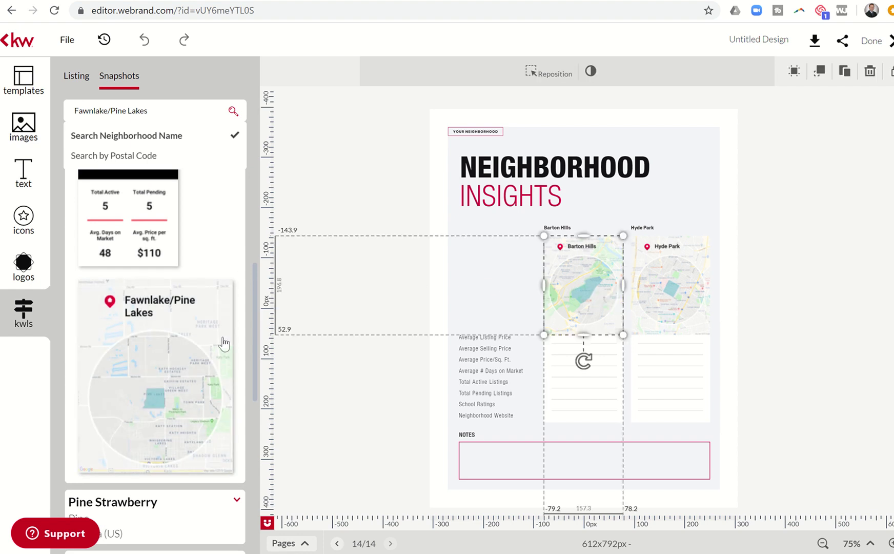
{"action": "mouse_move", "coordinate": [121, 370]}
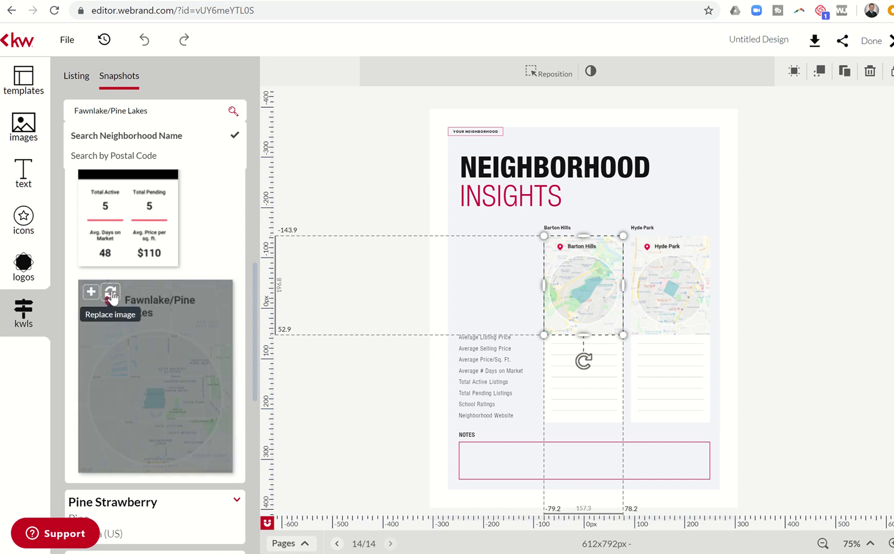
{"action": "left_click", "coordinate": [111, 293]}
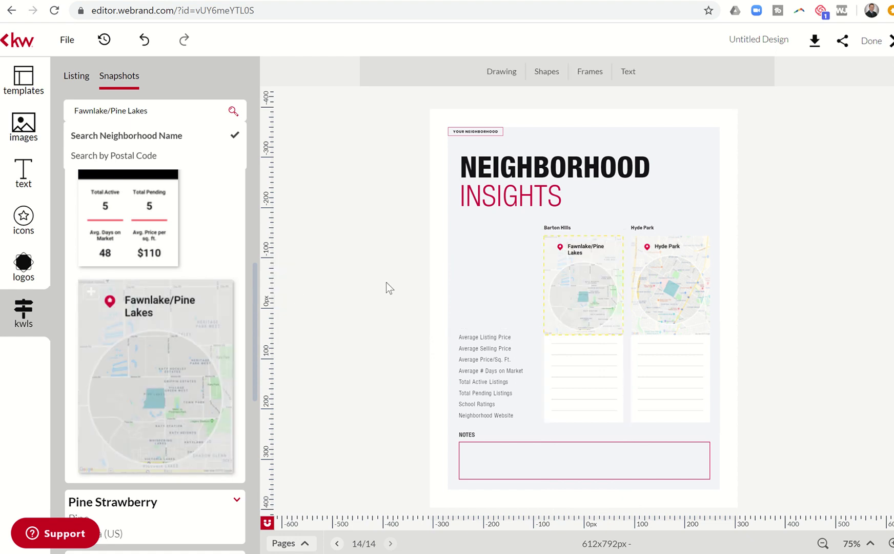
{"action": "left_click", "coordinate": [559, 339]}
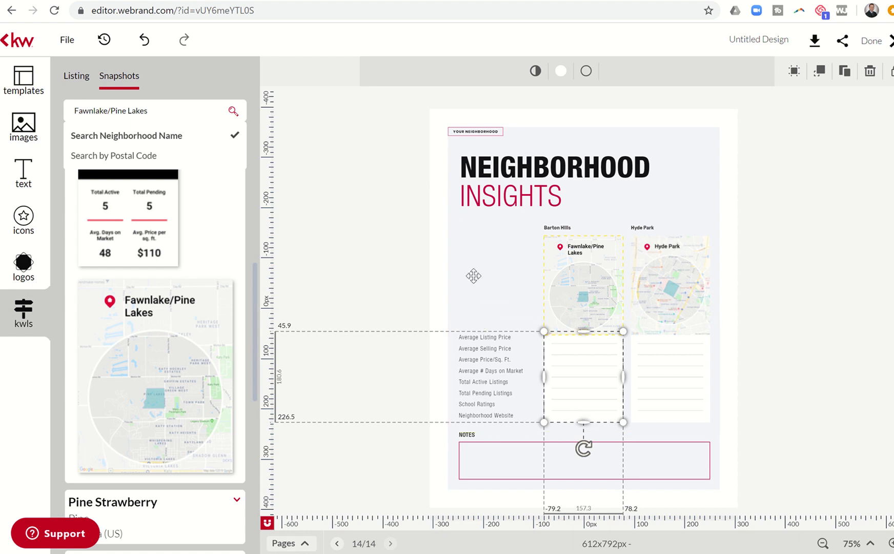
{"action": "left_click", "coordinate": [536, 284]}
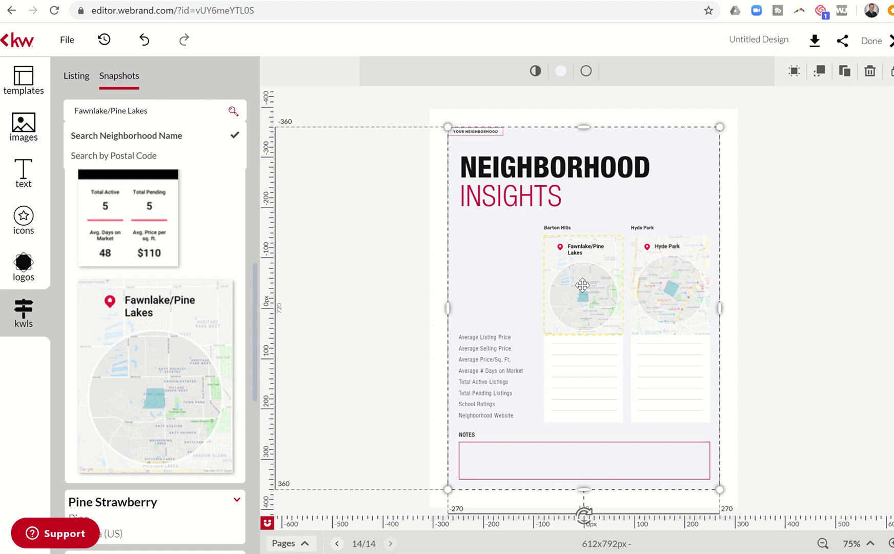
{"action": "scroll", "coordinate": [186, 262], "scroll_direction": "up", "scroll_amount": 6}
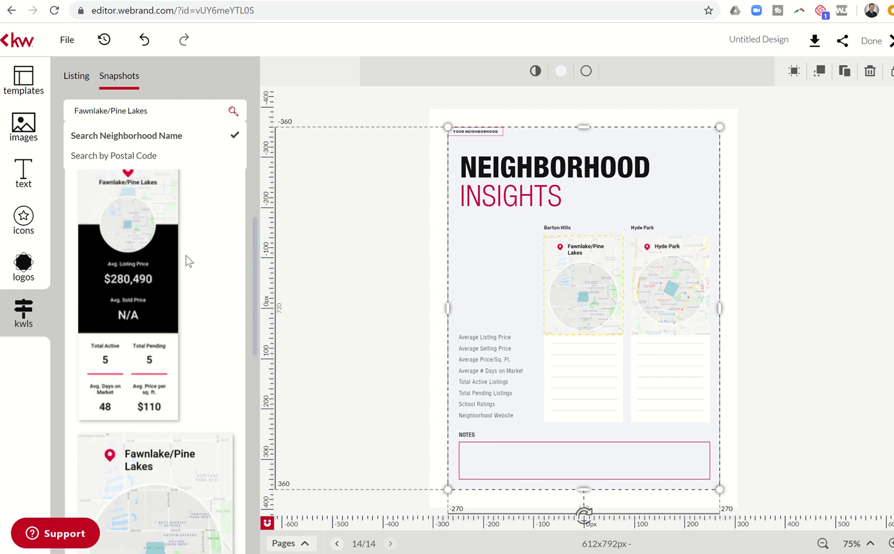
{"action": "scroll", "coordinate": [186, 254], "scroll_direction": "down", "scroll_amount": 2}
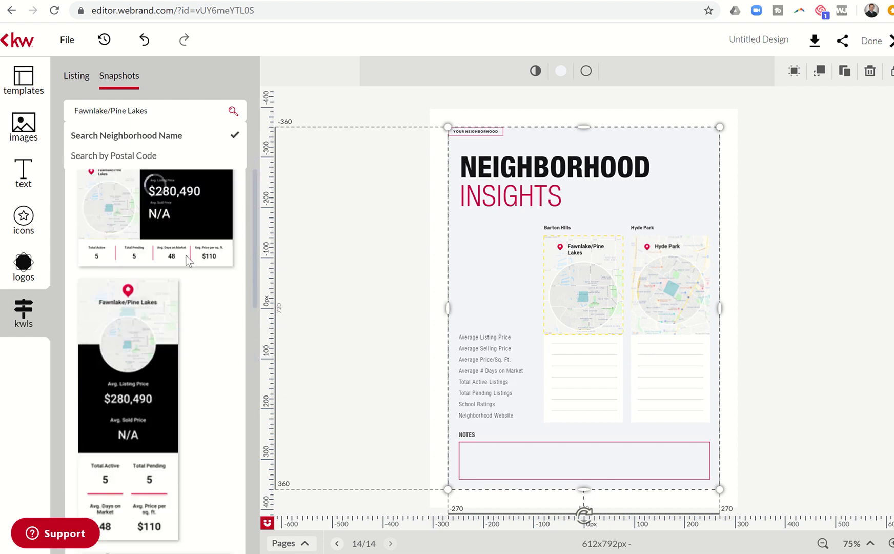
Swap in the tall Fawnlake/Pine Lakes price snapshot and stretch it to show all stats
{"action": "mouse_move", "coordinate": [136, 344]}
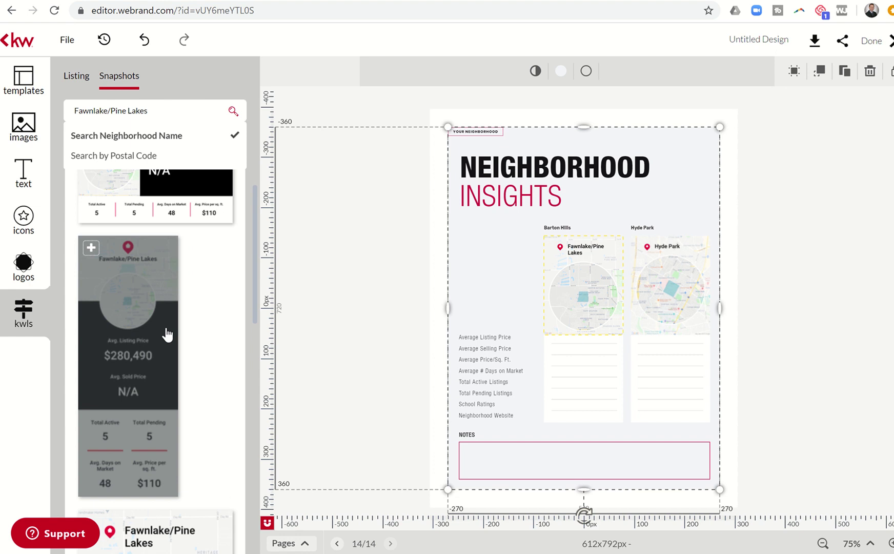
{"action": "left_click", "coordinate": [566, 279]}
{"action": "mouse_move", "coordinate": [158, 319]}
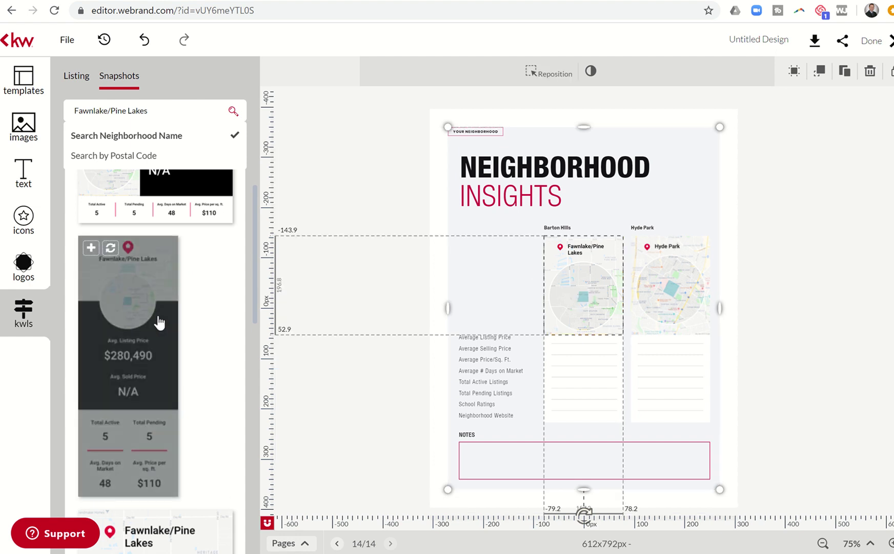
{"action": "left_click", "coordinate": [110, 247]}
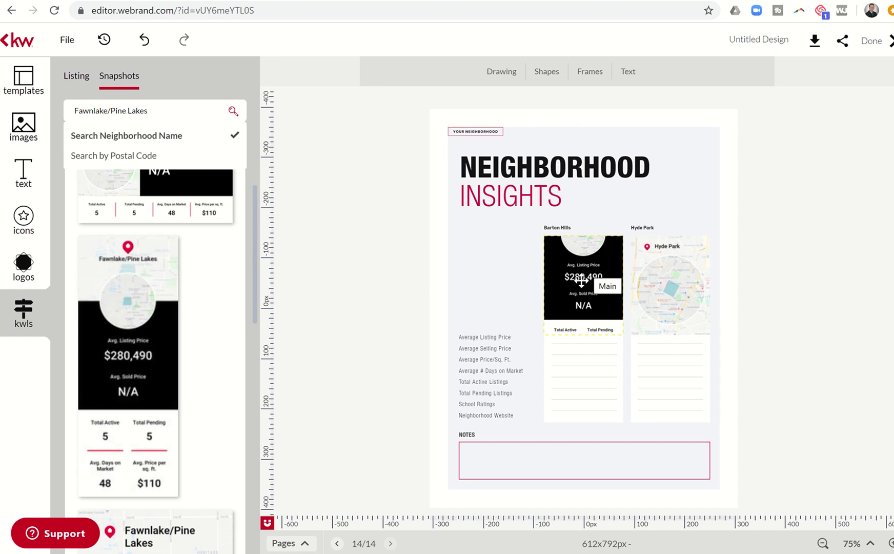
{"action": "left_click", "coordinate": [581, 308]}
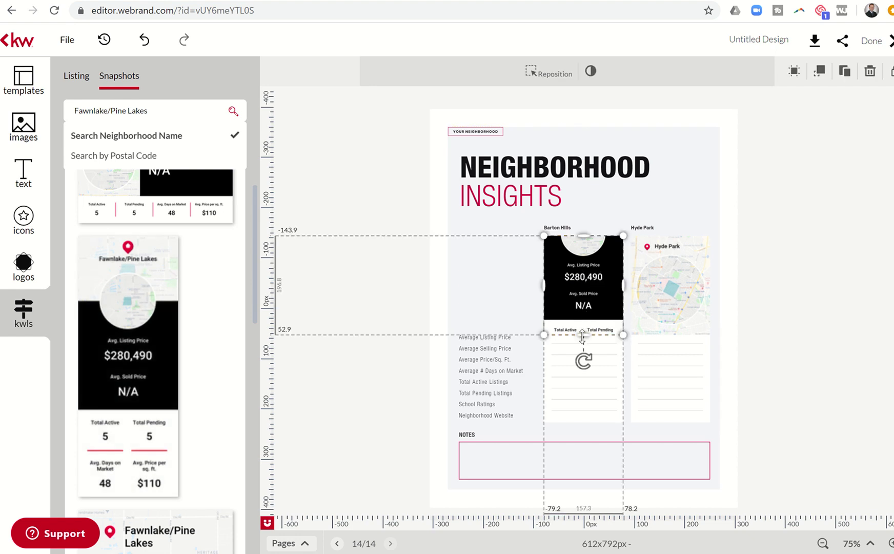
{"action": "left_click_drag", "start_coordinate": [583, 336], "coordinate": [576, 427]}
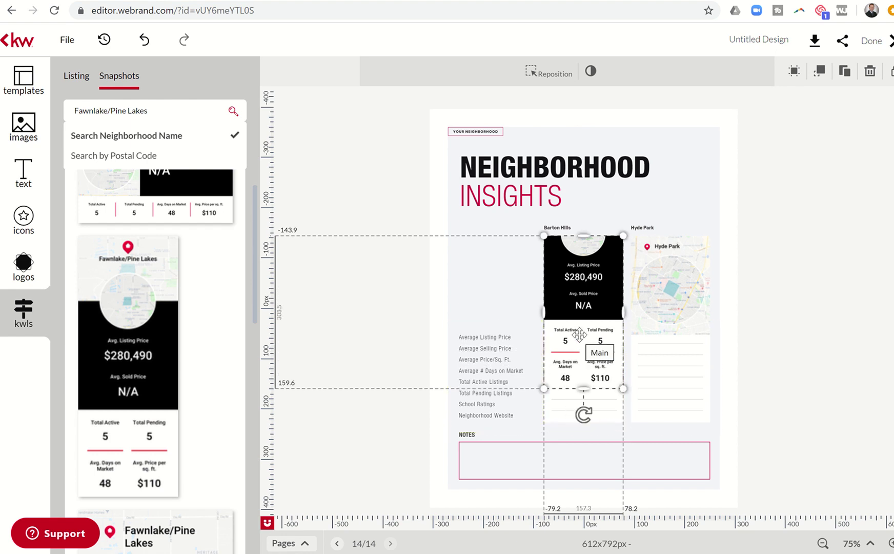
{"action": "left_click_drag", "start_coordinate": [579, 334], "coordinate": [577, 380]}
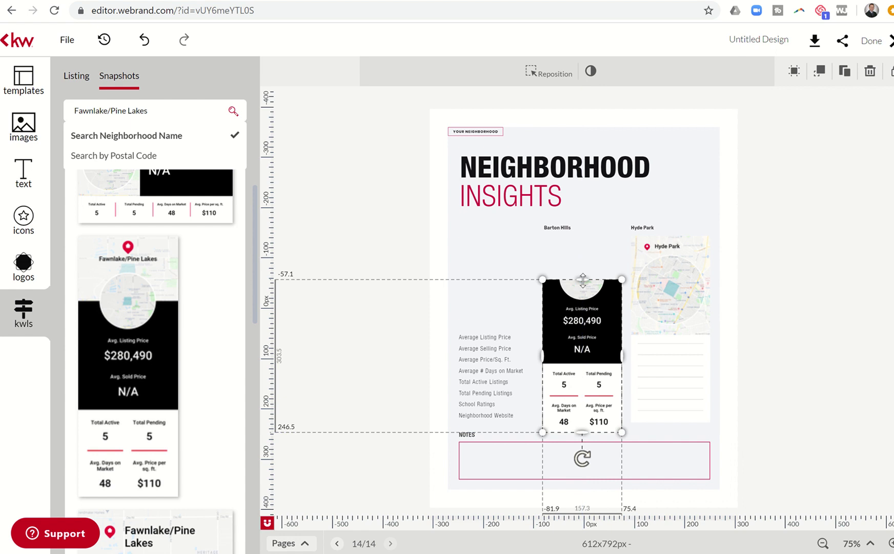
{"action": "left_click_drag", "start_coordinate": [583, 274], "coordinate": [584, 226]}
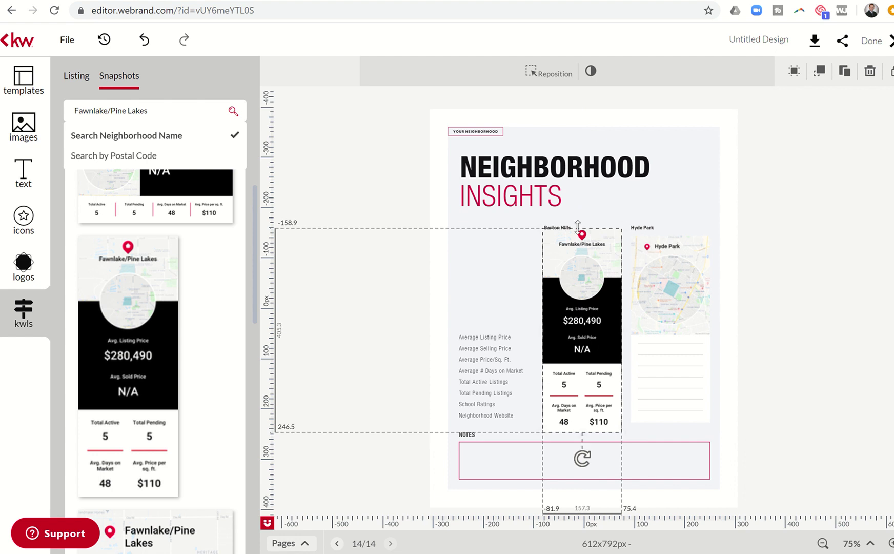
{"action": "left_click", "coordinate": [561, 225]}
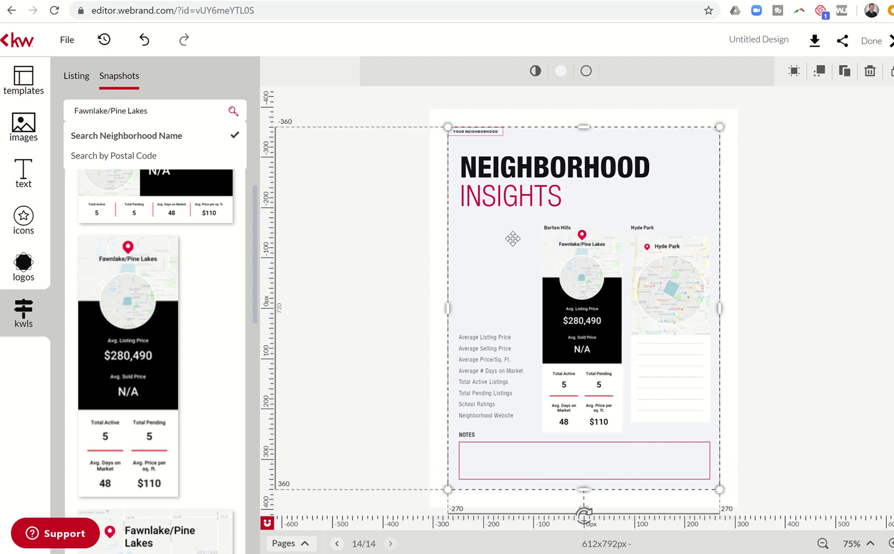
Delete the Barton Hills heading and the Average Listing Price label list
{"action": "left_click", "coordinate": [559, 228]}
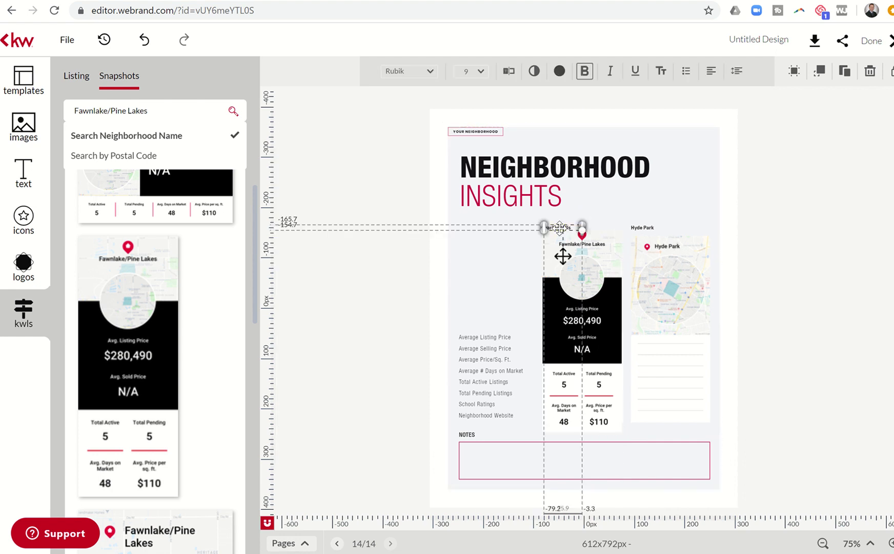
{"action": "key", "text": "Delete"}
{"action": "left_click", "coordinate": [555, 290]}
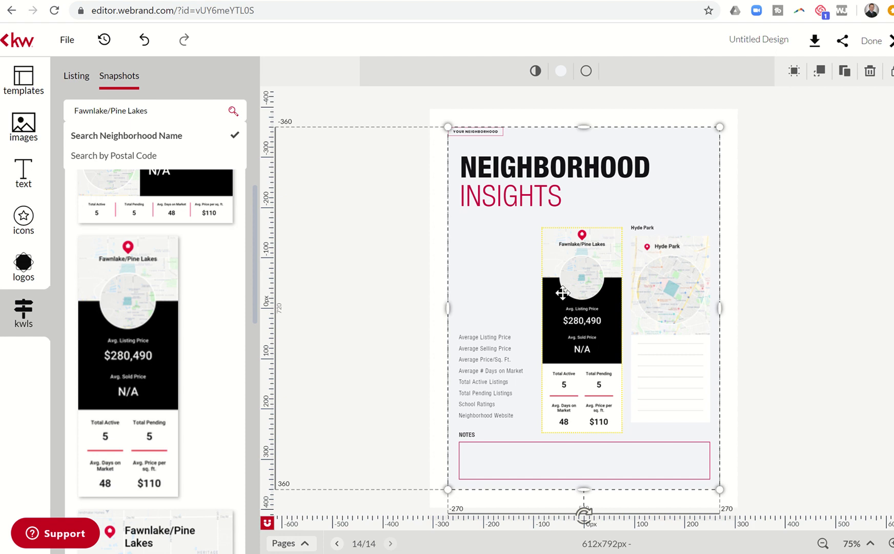
{"action": "left_click", "coordinate": [559, 288]}
{"action": "right_click", "coordinate": [563, 288]}
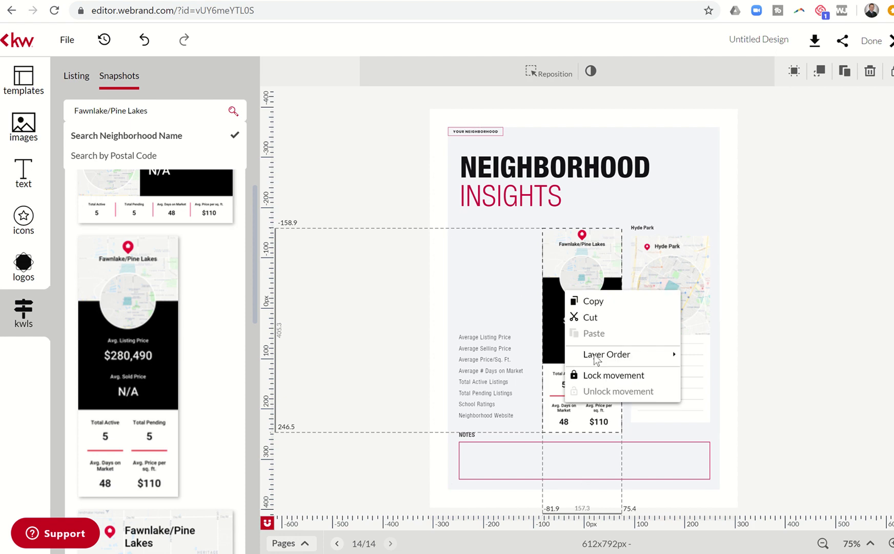
{"action": "left_click", "coordinate": [489, 370]}
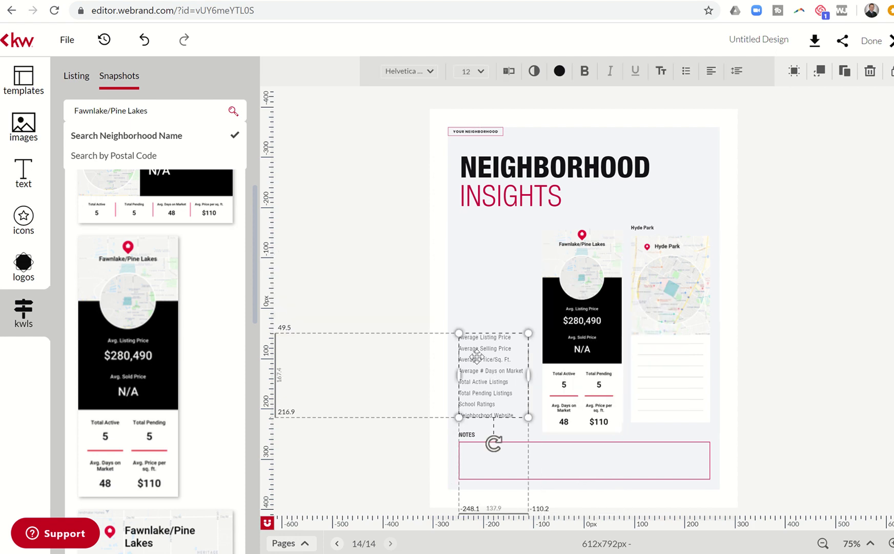
{"action": "key", "text": "Delete"}
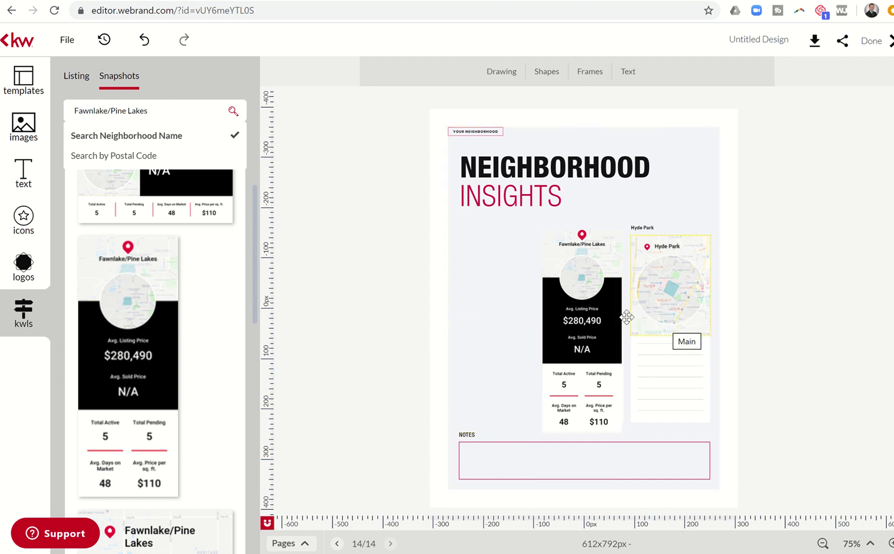
Nudge the Fawnlake card up and replace the Hyde Park map with The Falls at Green Meadows snapshot
{"action": "left_click", "coordinate": [610, 314]}
{"action": "key", "text": "Up"}
{"action": "key", "text": "Up"}
{"action": "key", "text": "Up"}
{"action": "key", "text": "Up"}
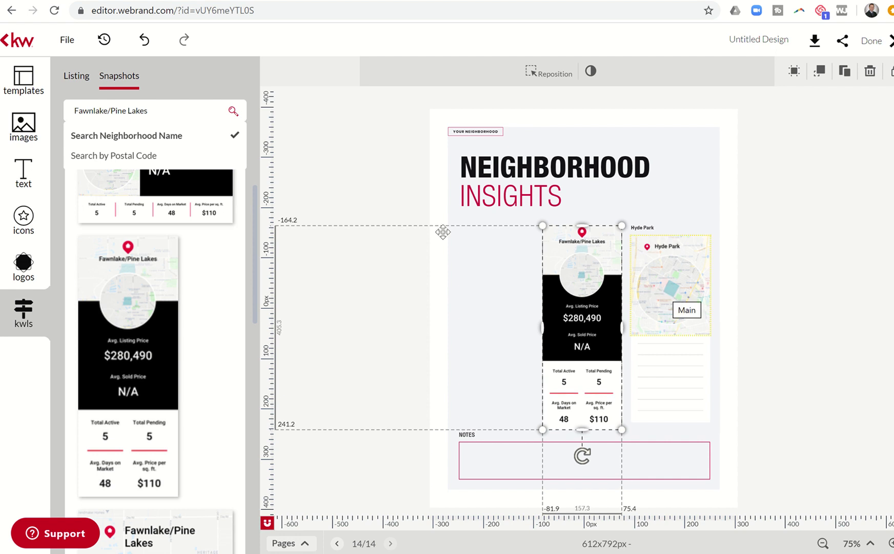
{"action": "left_click_drag", "start_coordinate": [160, 111], "coordinate": [48, 106]}
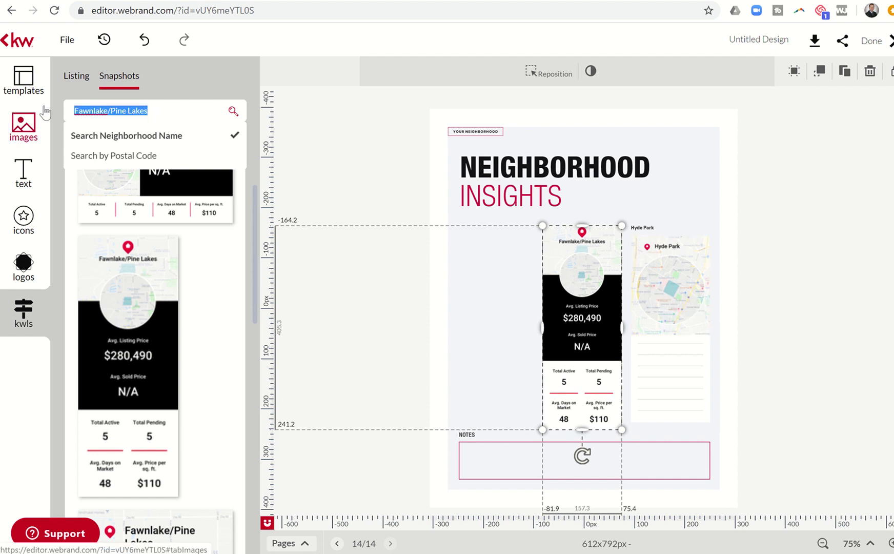
{"action": "type", "text": "The Falls at Green Meadows"}
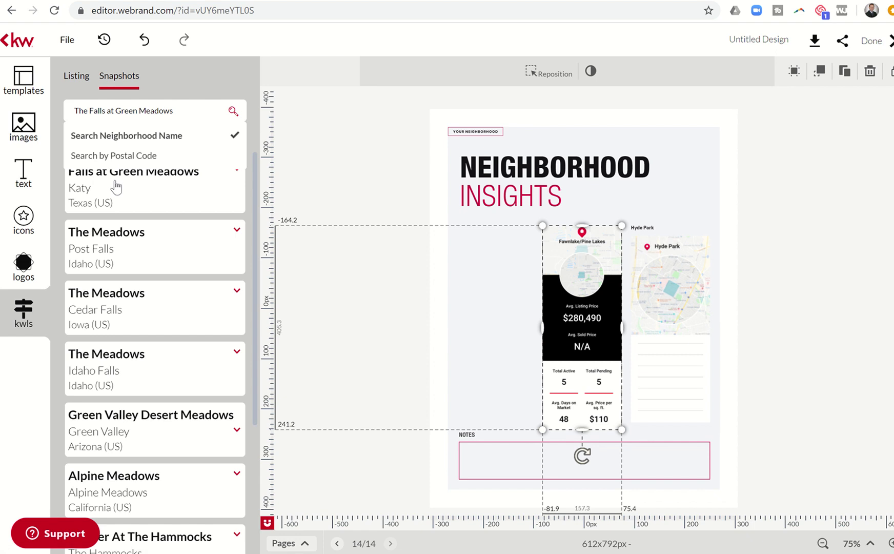
{"action": "left_click", "coordinate": [649, 248]}
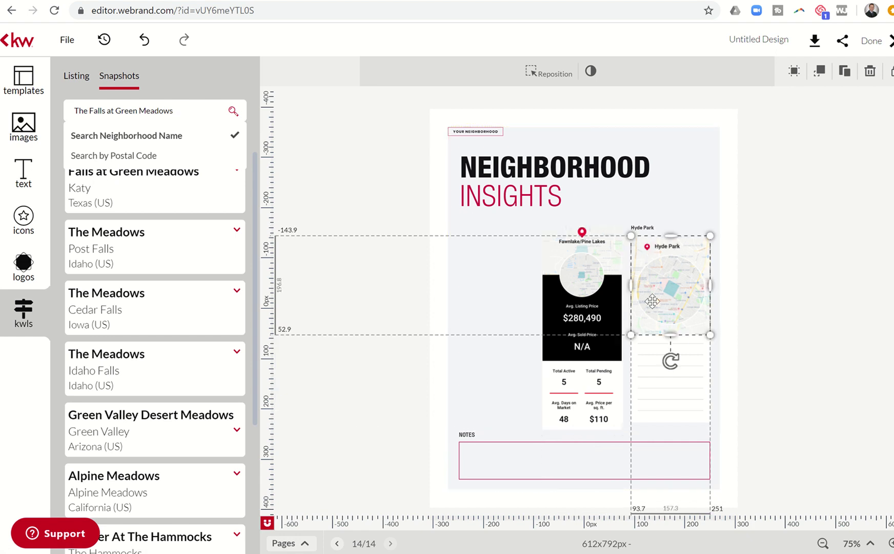
{"action": "left_click", "coordinate": [653, 366]}
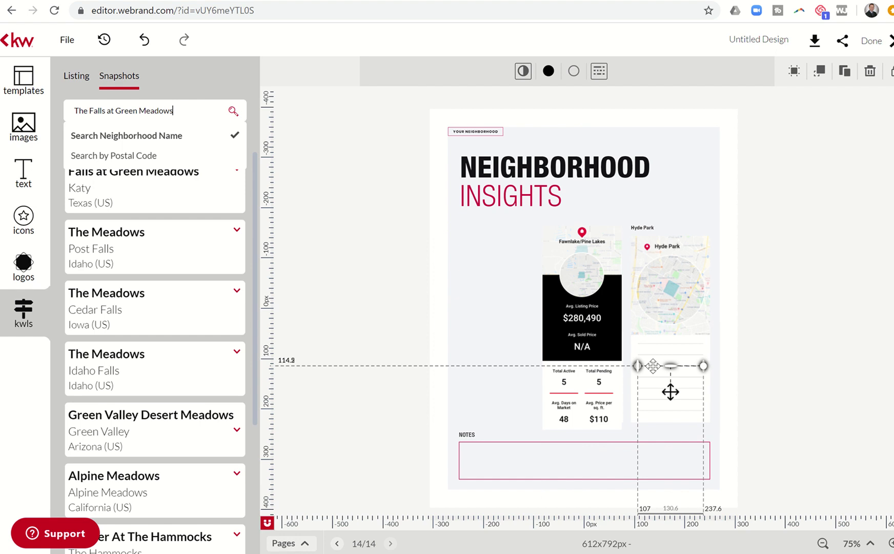
{"action": "left_click", "coordinate": [686, 270]}
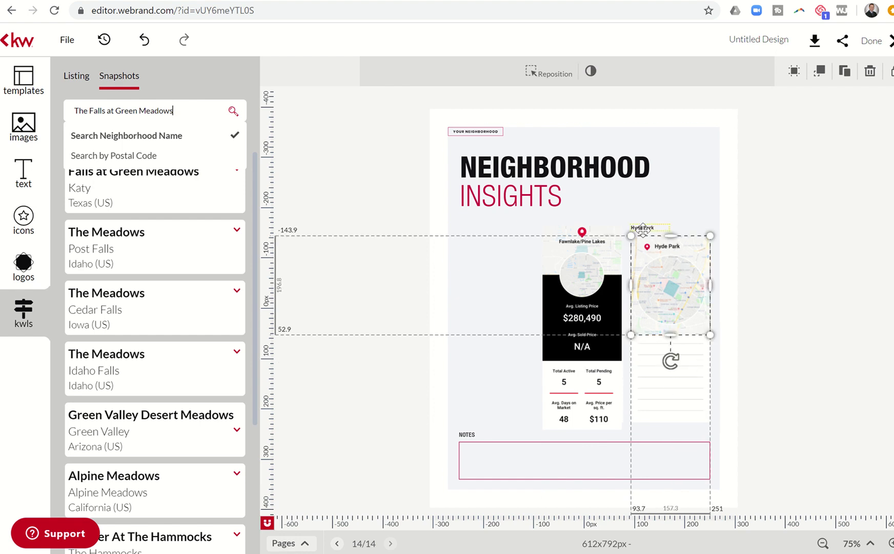
{"action": "left_click", "coordinate": [144, 193]}
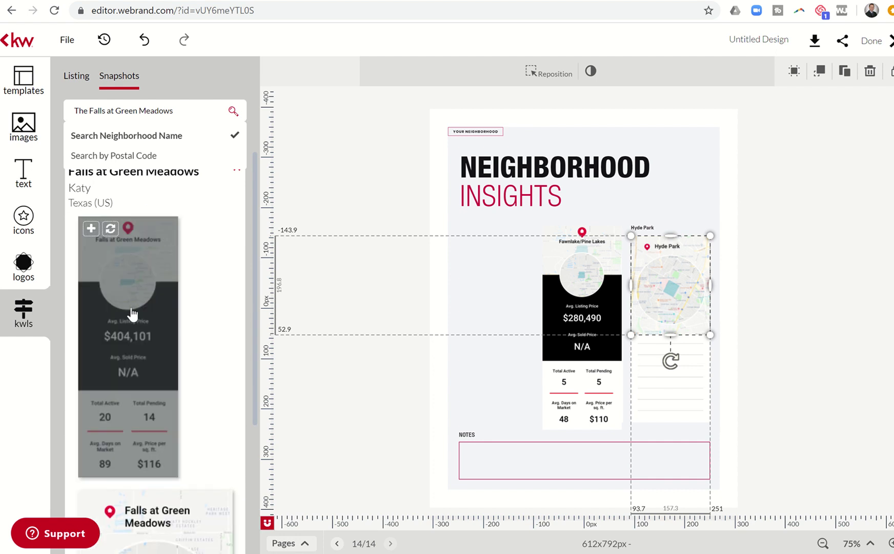
{"action": "left_click", "coordinate": [110, 228]}
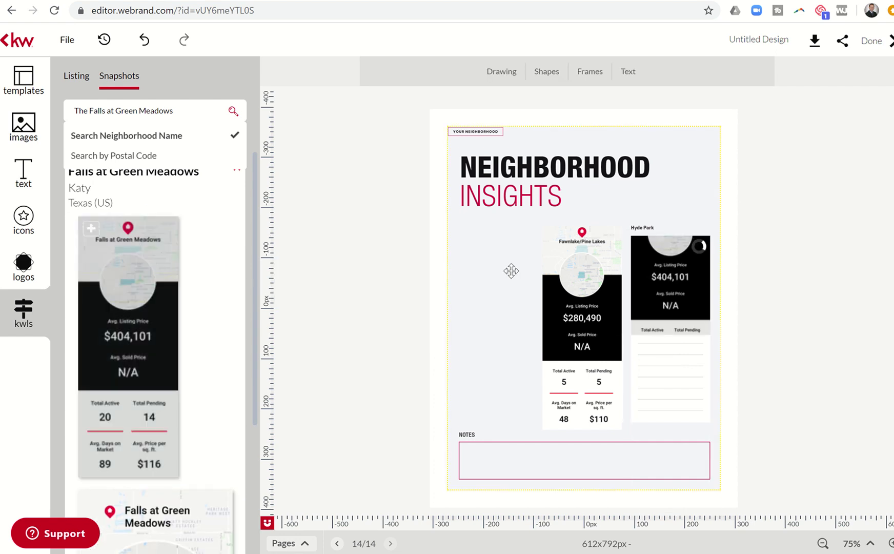
Stretch the Falls at Green Meadows snapshot to show all stats and align it with Fawnlake
{"action": "left_click", "coordinate": [644, 227]}
{"action": "left_click", "coordinate": [659, 260]}
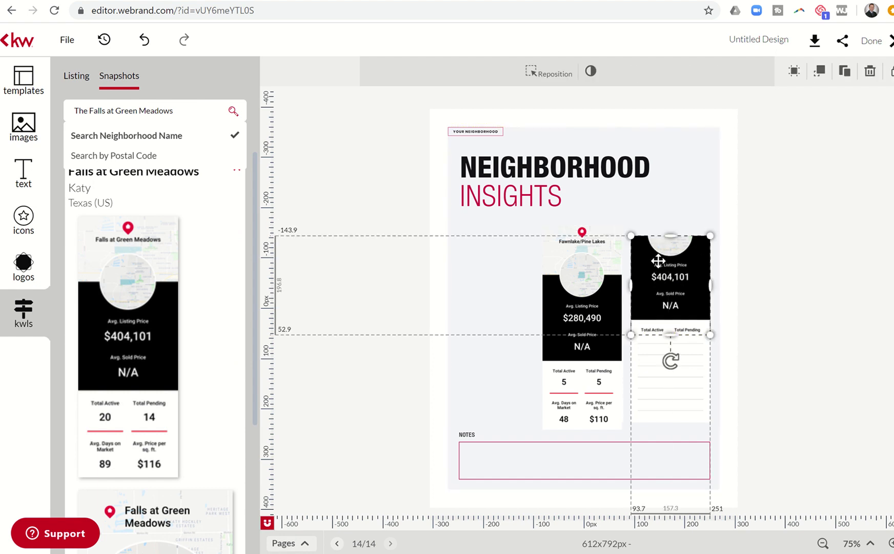
{"action": "left_click_drag", "start_coordinate": [670, 239], "coordinate": [667, 183]}
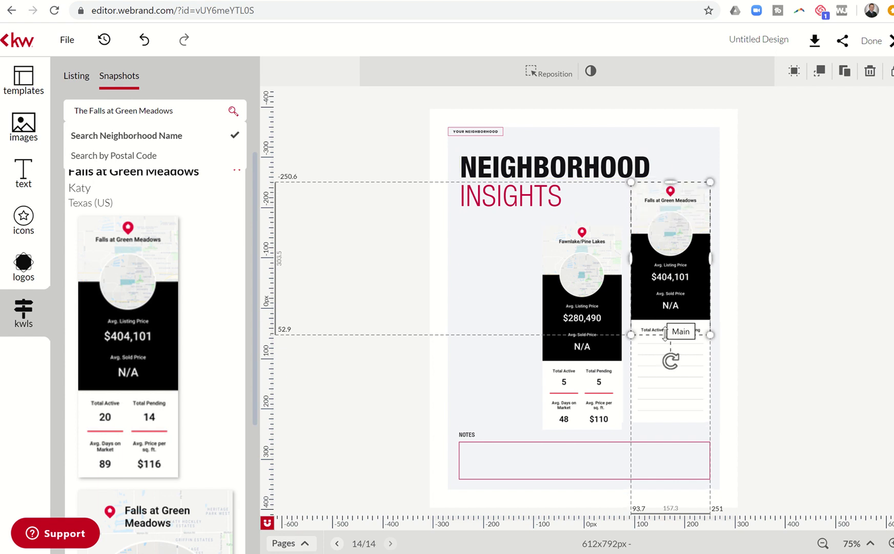
{"action": "left_click_drag", "start_coordinate": [670, 336], "coordinate": [669, 388]}
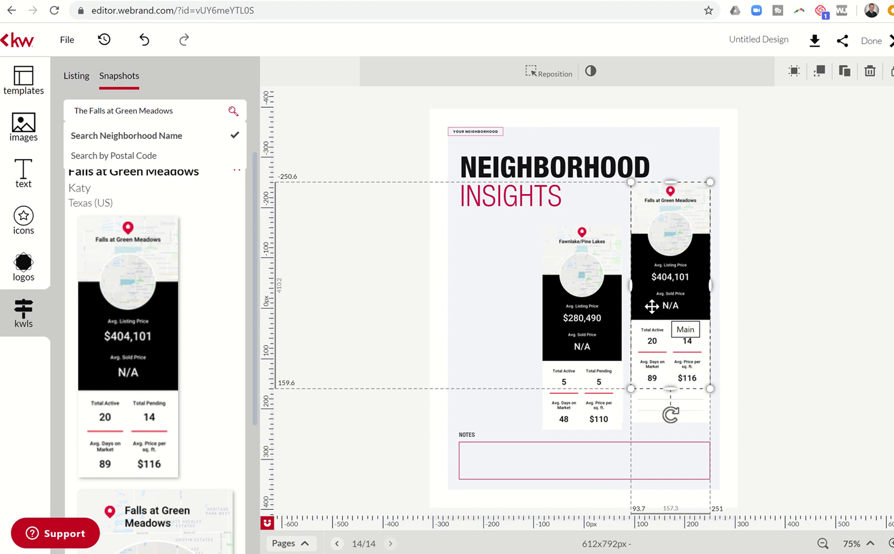
{"action": "left_click_drag", "start_coordinate": [650, 305], "coordinate": [651, 347]}
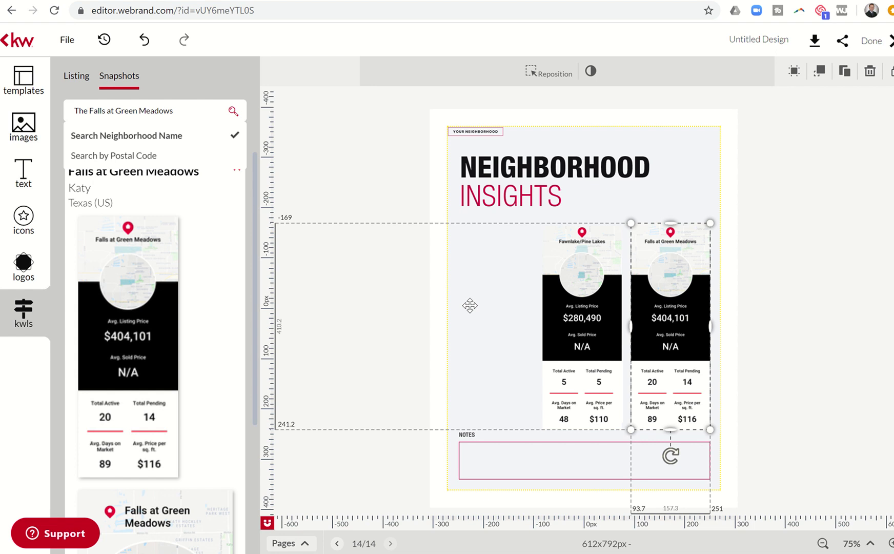
Search Snapshots by neighborhood name for Cinco Ranch Greenway Village and expand the result
{"action": "left_click", "coordinate": [155, 155]}
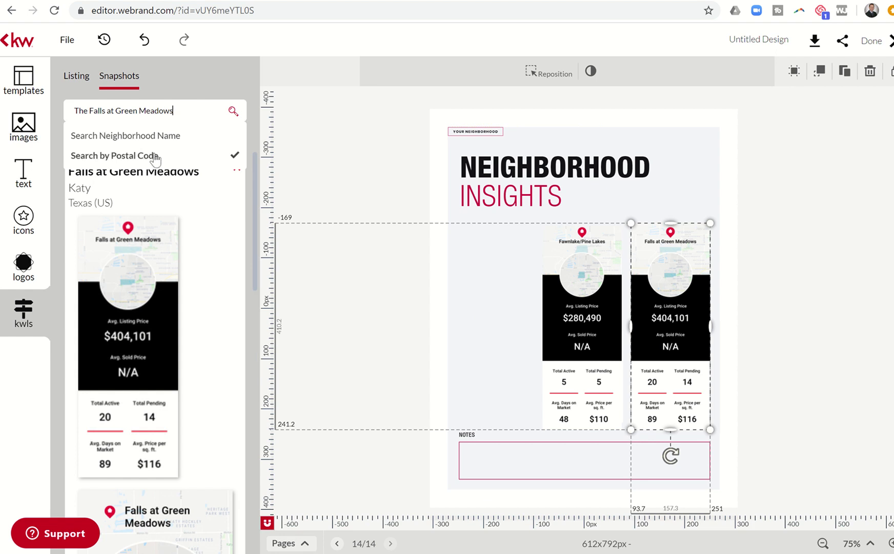
{"action": "left_click", "coordinate": [171, 136]}
{"action": "triple_click", "coordinate": [185, 114]}
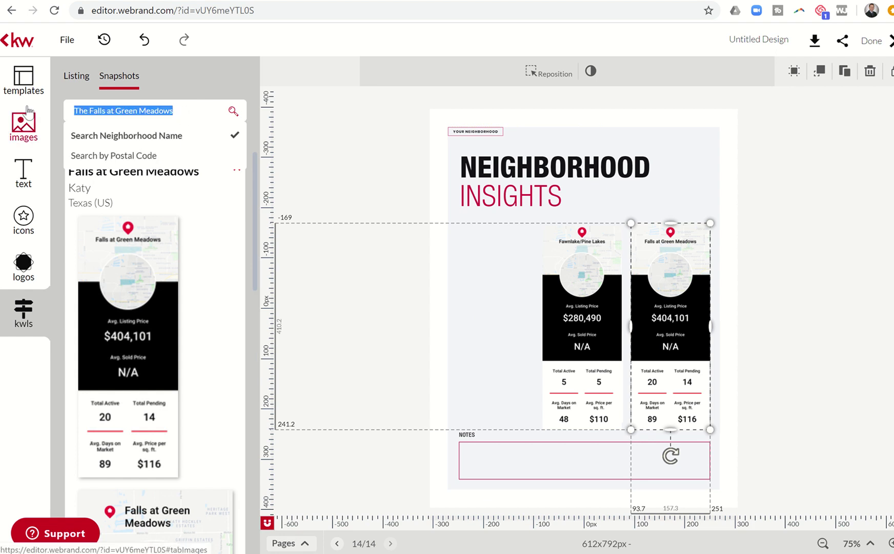
{"action": "type", "text": "Cinco Ranch Greenway V"}
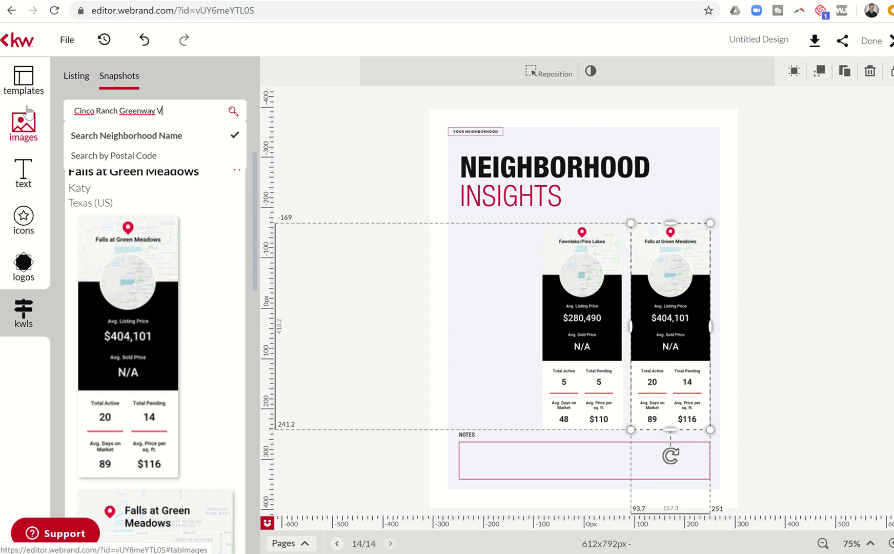
{"action": "type", "text": "illage"}
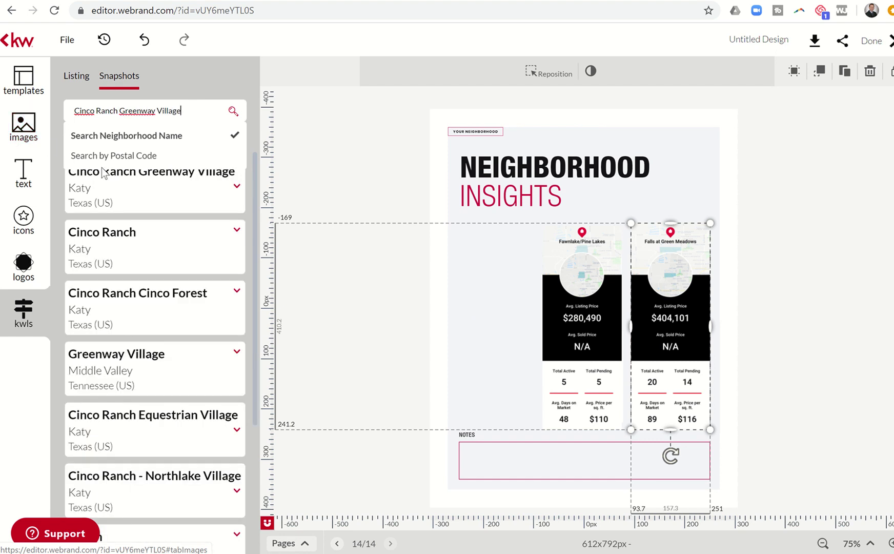
{"action": "left_click", "coordinate": [142, 193]}
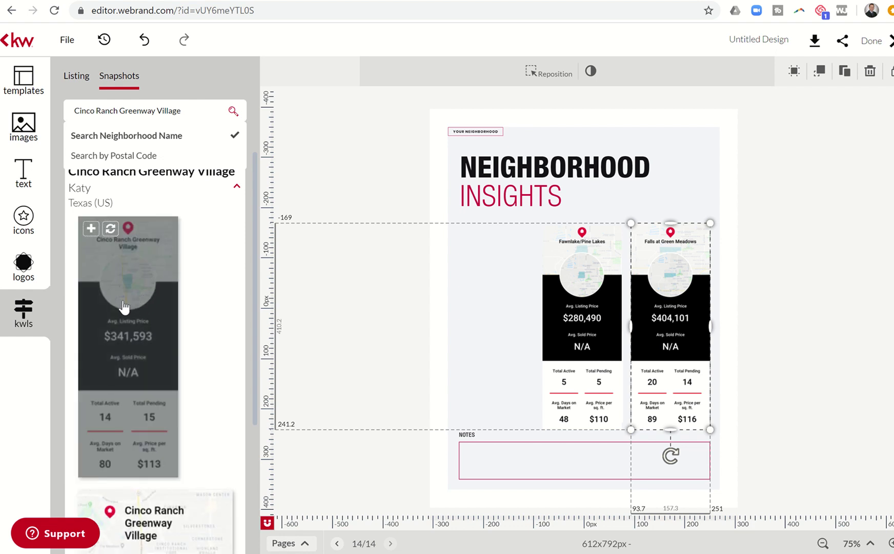
Add the Cinco Ranch snapshot, shrink it to match, and place it left of Fawnlake
{"action": "left_click", "coordinate": [91, 232]}
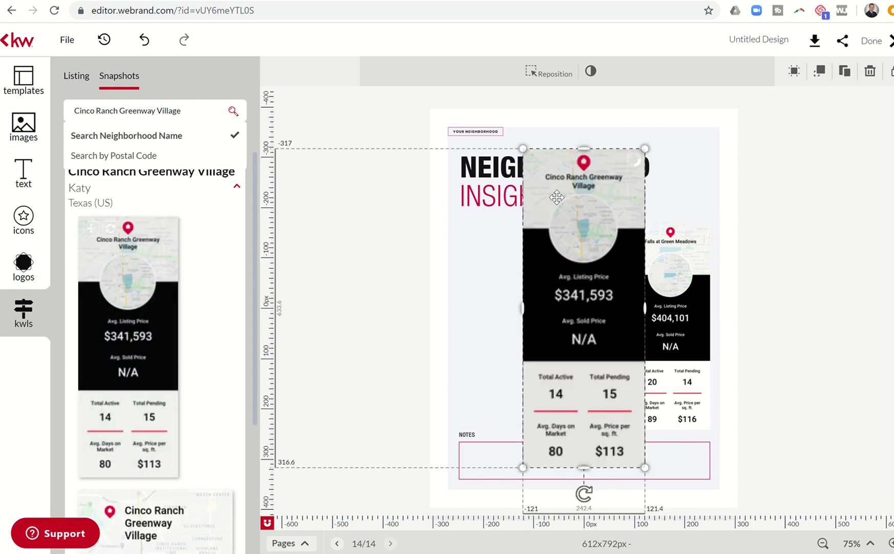
{"action": "left_click_drag", "start_coordinate": [521, 149], "coordinate": [567, 192]}
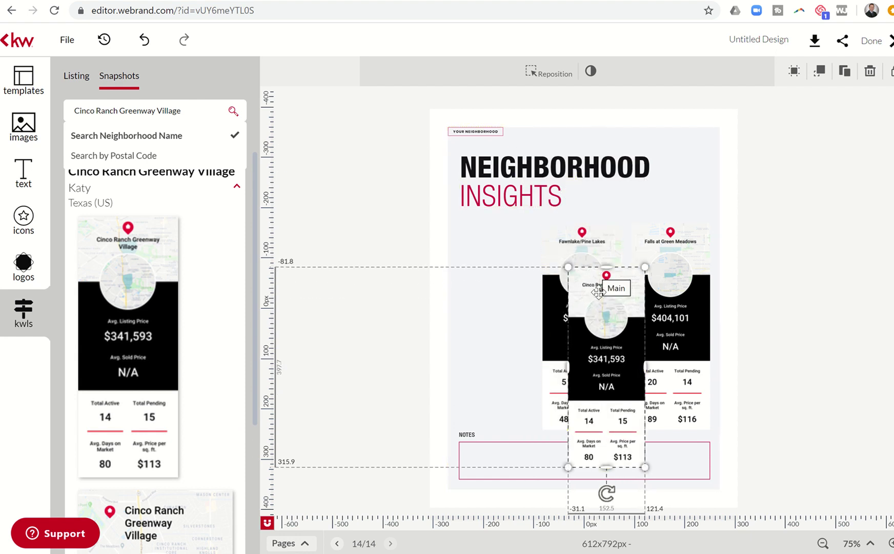
{"action": "left_click_drag", "start_coordinate": [592, 291], "coordinate": [490, 257]}
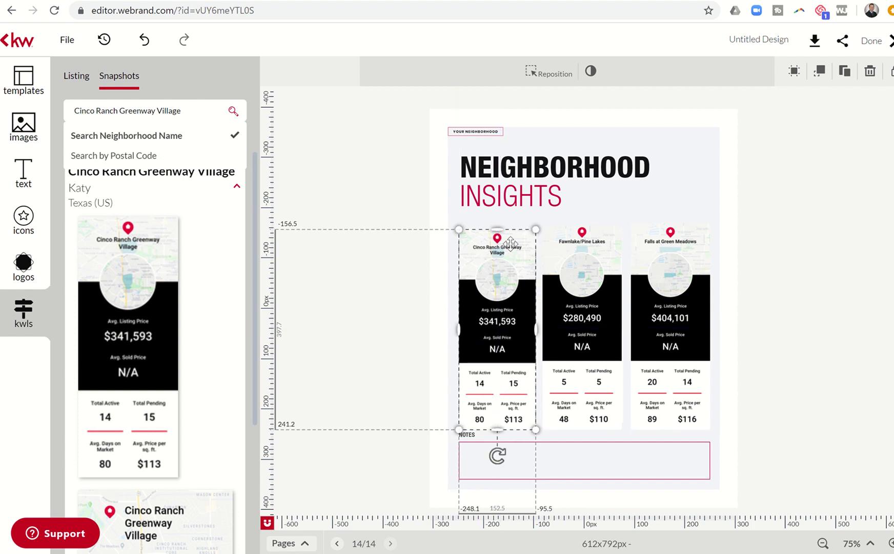
{"action": "left_click", "coordinate": [608, 203]}
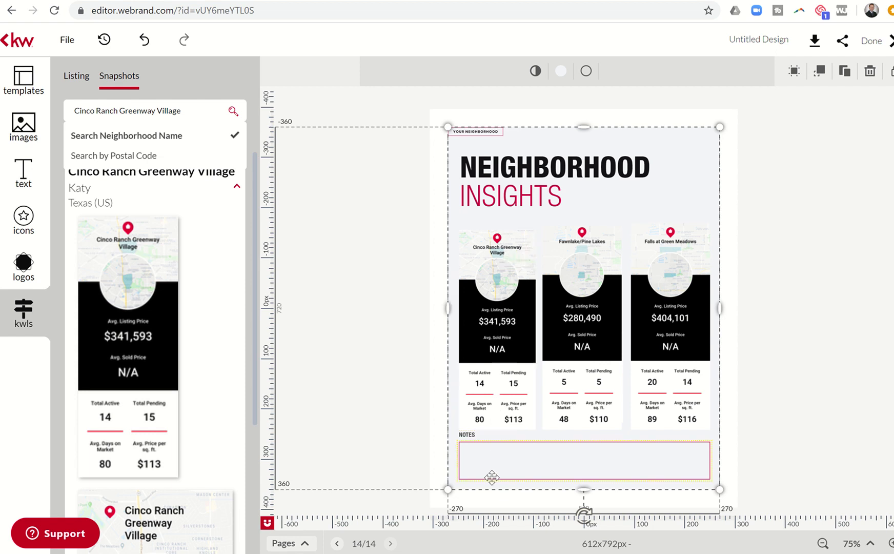
Move the Body text placeholder into the NOTES box and open its wording in the Typewriter editor
{"action": "left_click", "coordinate": [489, 460]}
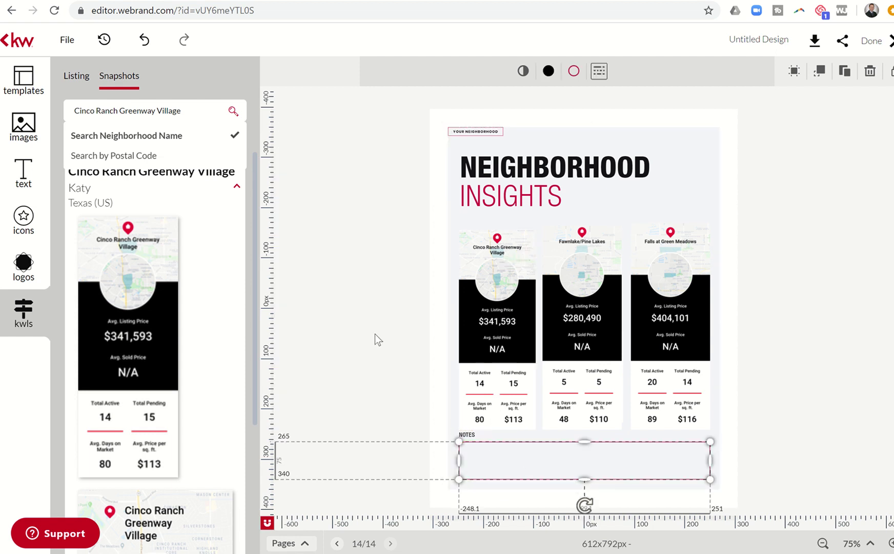
{"action": "left_click", "coordinate": [24, 173]}
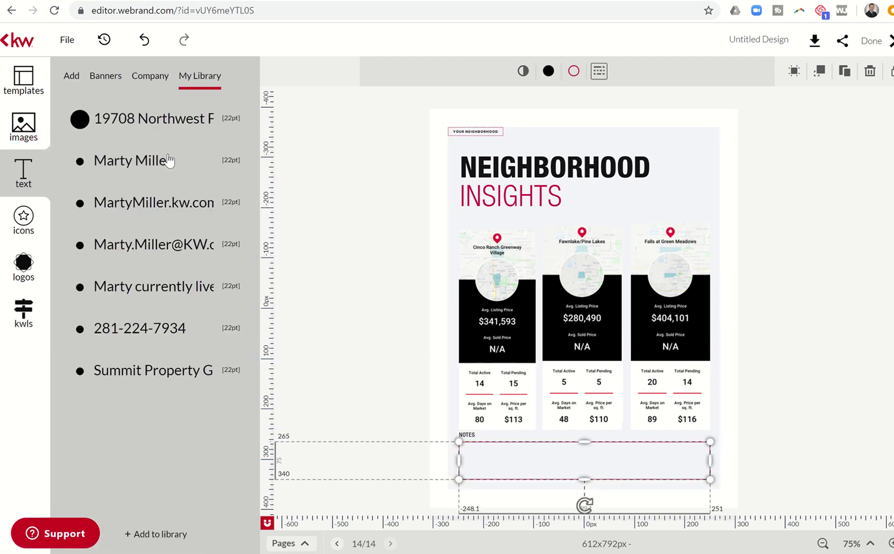
{"action": "left_click", "coordinate": [72, 77]}
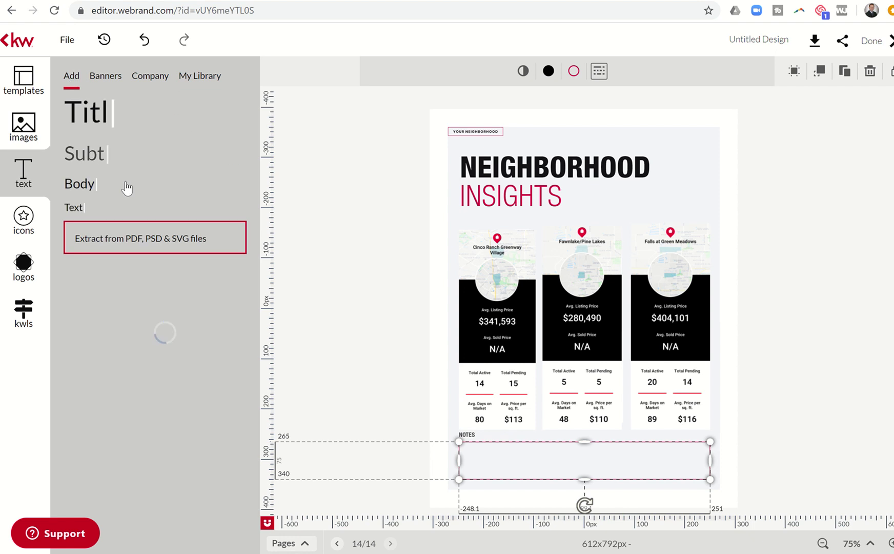
{"action": "left_click", "coordinate": [201, 217]}
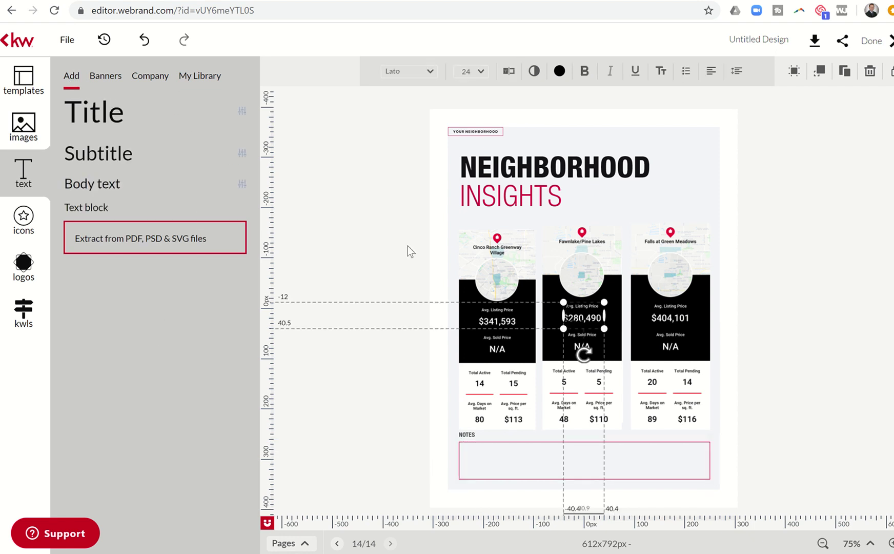
{"action": "left_click_drag", "start_coordinate": [577, 314], "coordinate": [708, 465]}
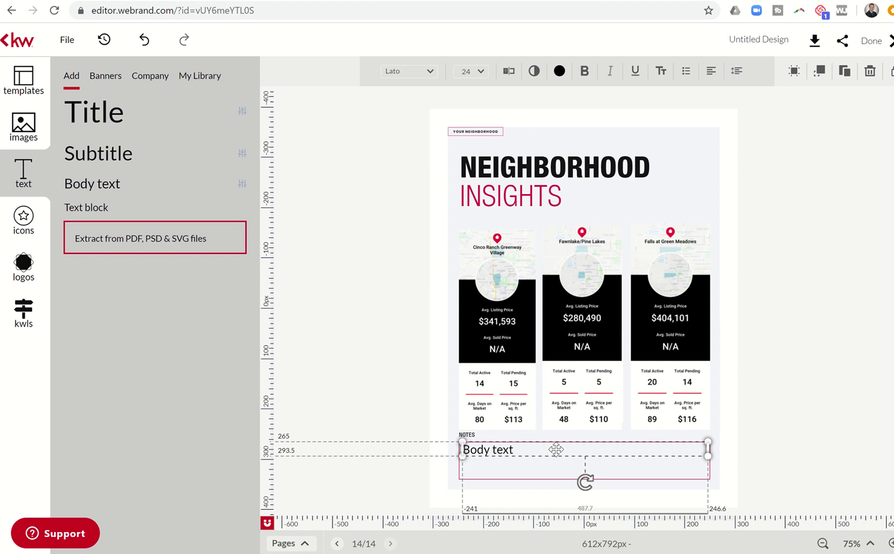
{"action": "left_click", "coordinate": [507, 71]}
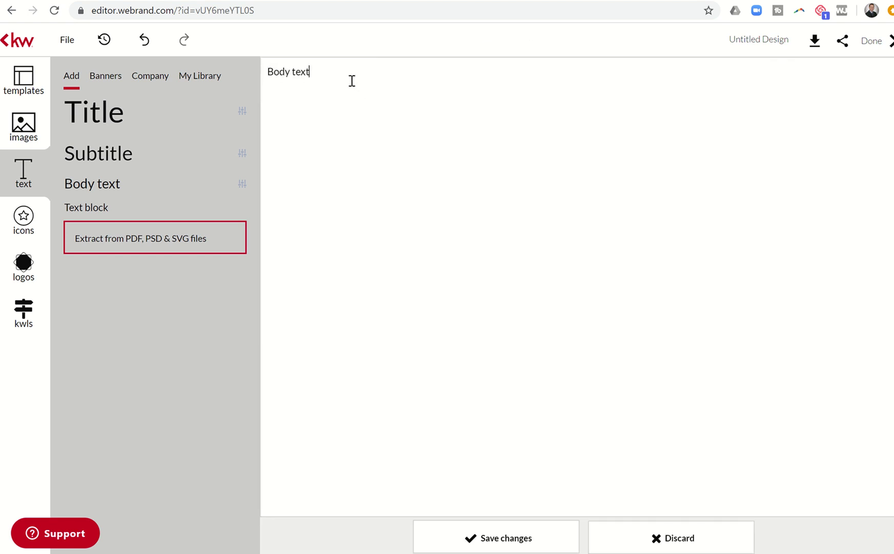
Replace the Notes placeholder with the Katy master-planned communities note, north or south of I-10, and save
{"action": "left_click_drag", "start_coordinate": [352, 80], "coordinate": [193, 55]}
{"action": "type", "text": "These are all master planned communities in the Katy area.  Fawnlake"}
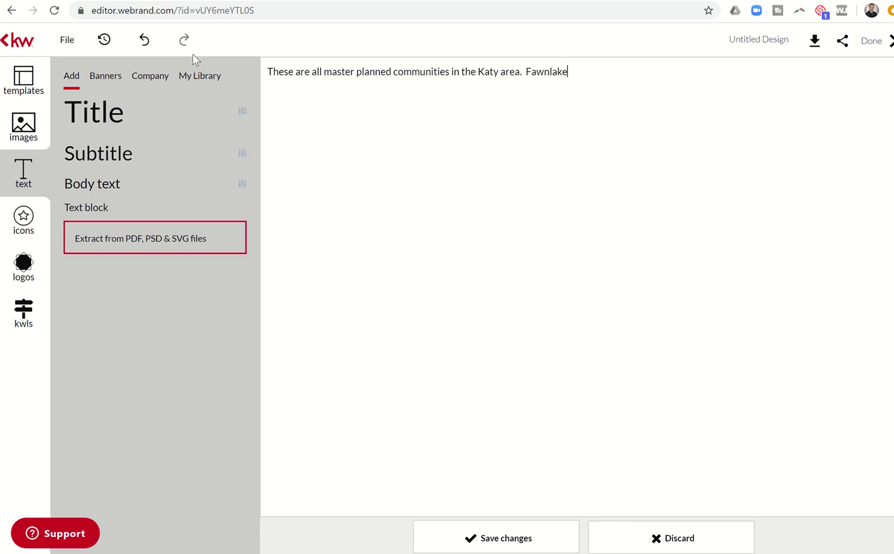
{"action": "type", "text": "/"}
{"action": "key", "text": "BackSpace"}
{"action": "type", "text": ", P"}
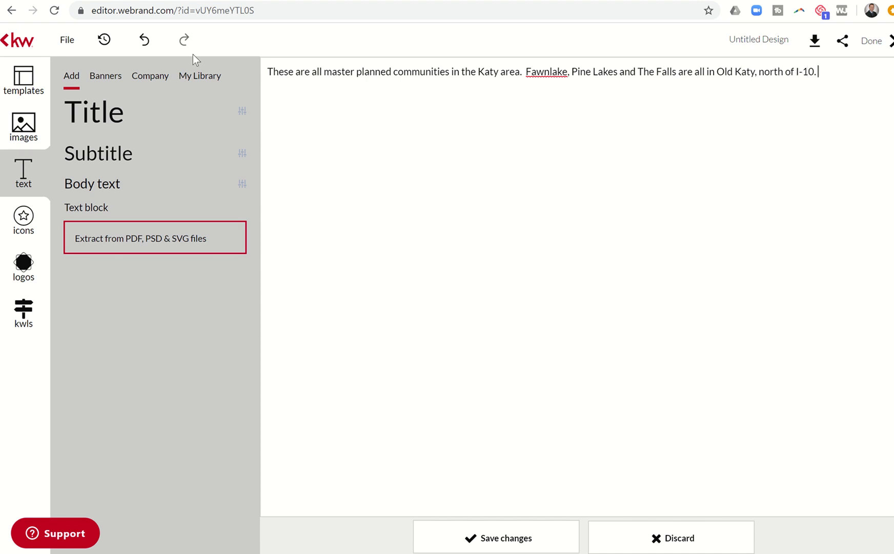
{"action": "type", "text": "Gre"}
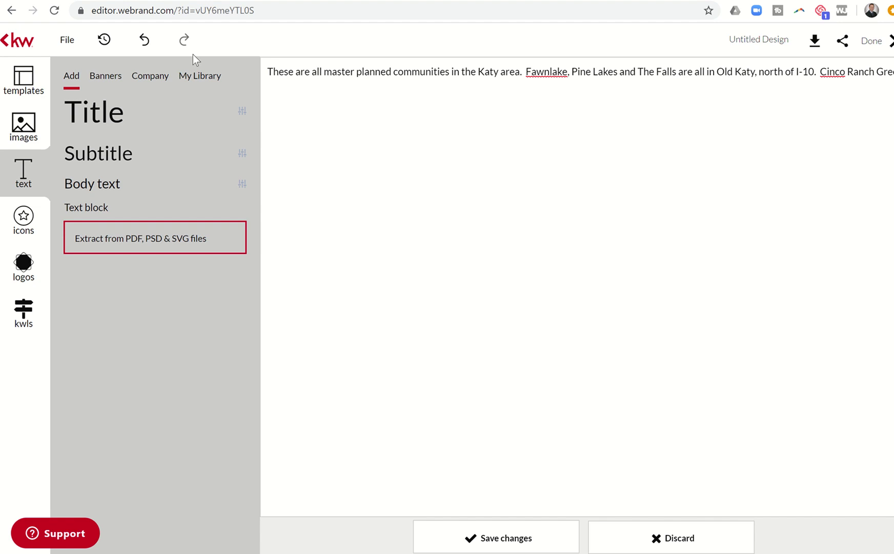
{"action": "type", "text": "enway is South of I-10."}
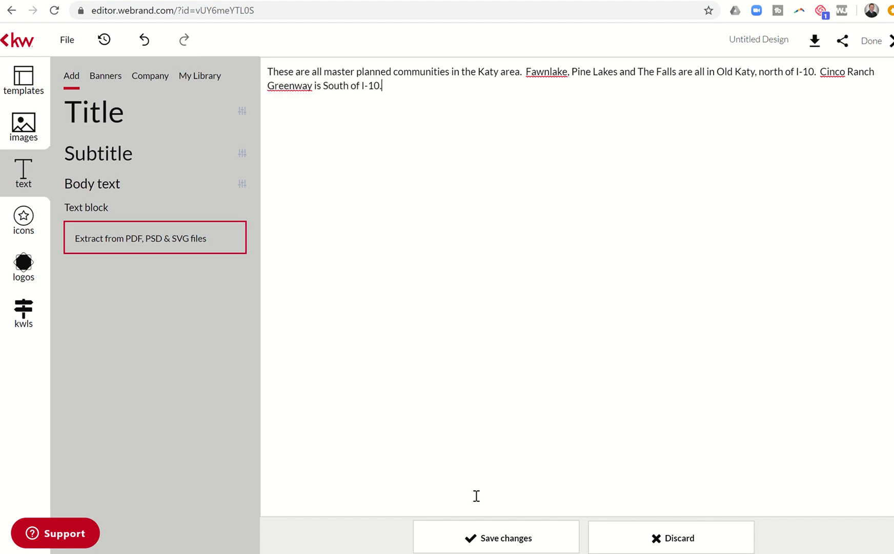
{"action": "left_click", "coordinate": [477, 528]}
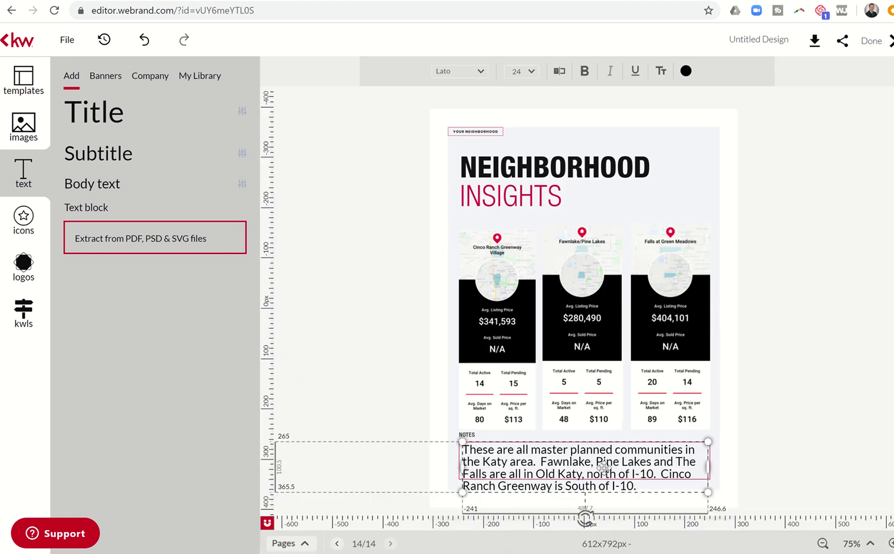
Set the Notes text to 16 pt and nudge the box slightly lower
{"action": "left_click", "coordinate": [531, 76]}
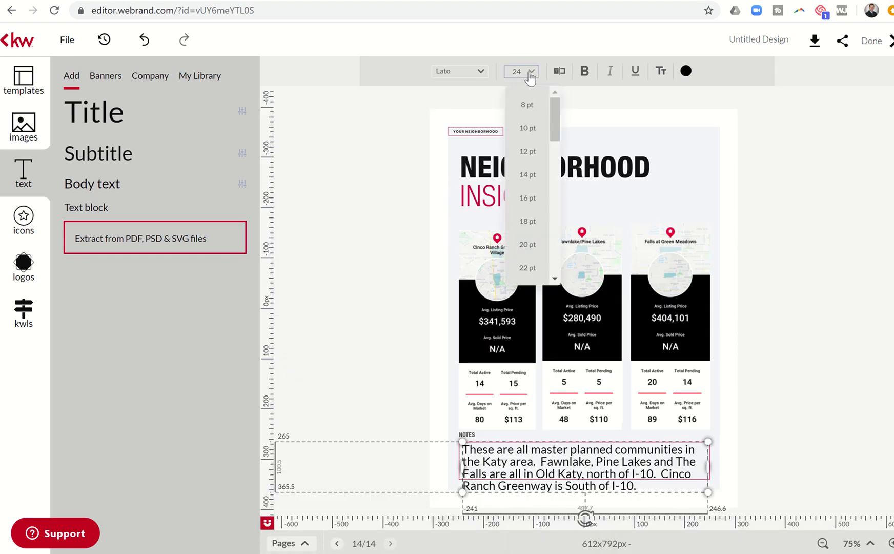
{"action": "left_click", "coordinate": [524, 170]}
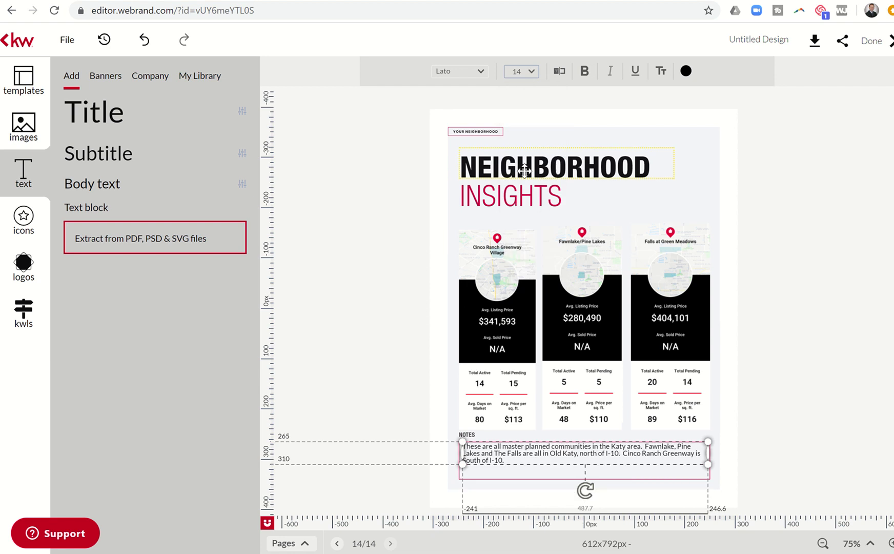
{"action": "left_click", "coordinate": [530, 76]}
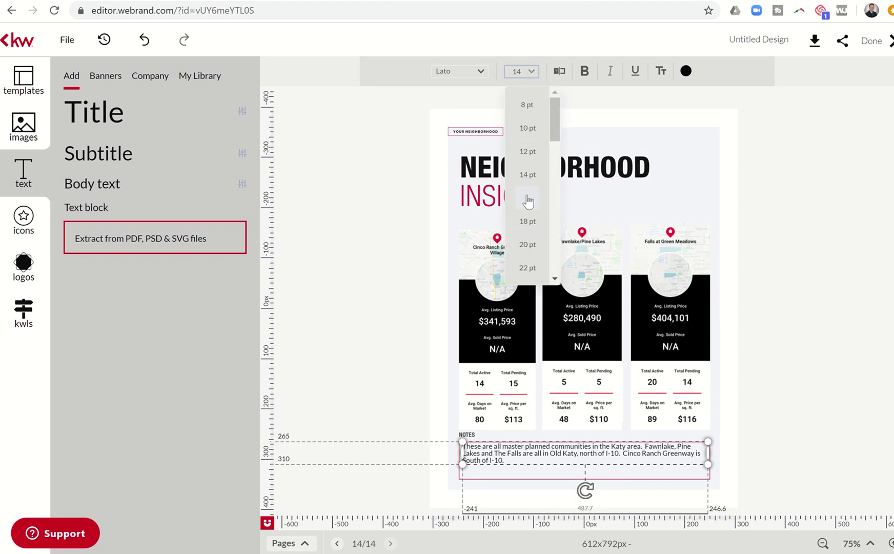
{"action": "left_click", "coordinate": [528, 197]}
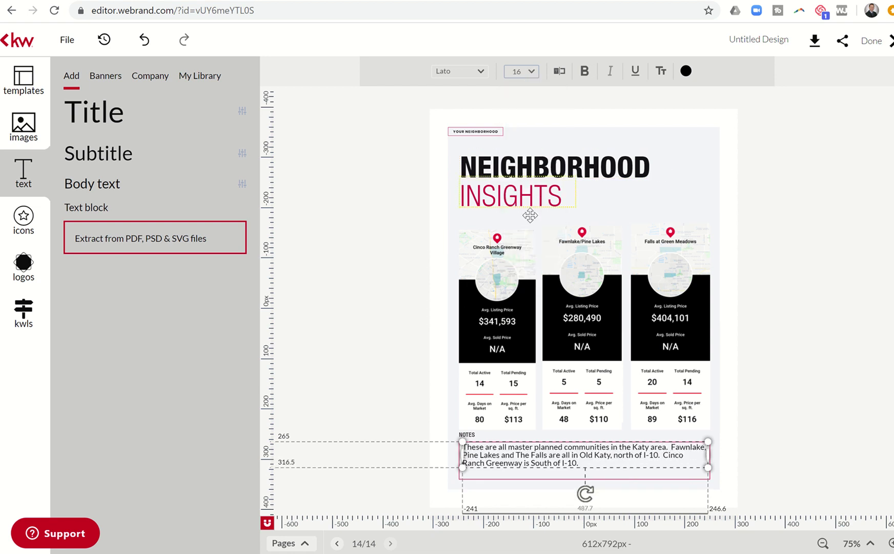
{"action": "left_click", "coordinate": [772, 370]}
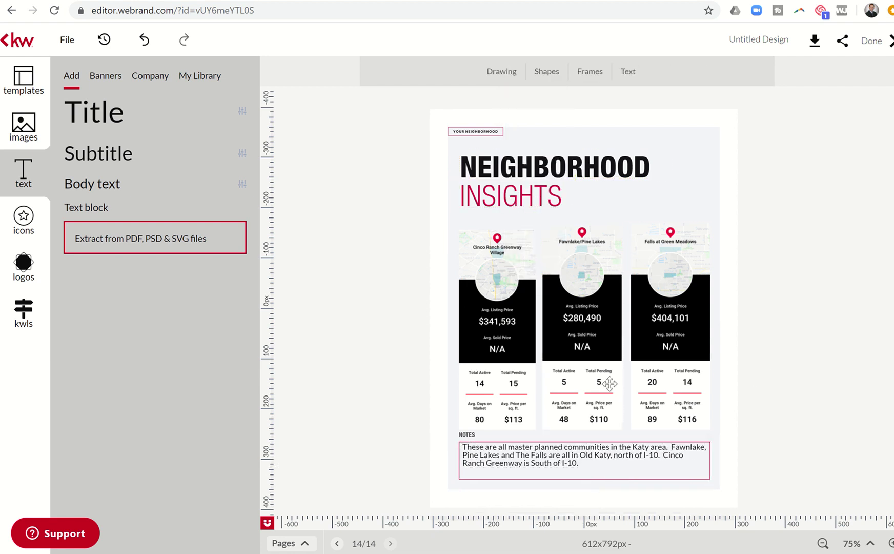
{"action": "left_click", "coordinate": [522, 454]}
{"action": "key", "text": "Down"}
{"action": "key", "text": "Down"}
{"action": "key", "text": "Down"}
{"action": "key", "text": "Down"}
{"action": "key", "text": "Down"}
{"action": "key", "text": "Down"}
{"action": "key", "text": "Down"}
{"action": "key", "text": "Down"}
{"action": "key", "text": "Down"}
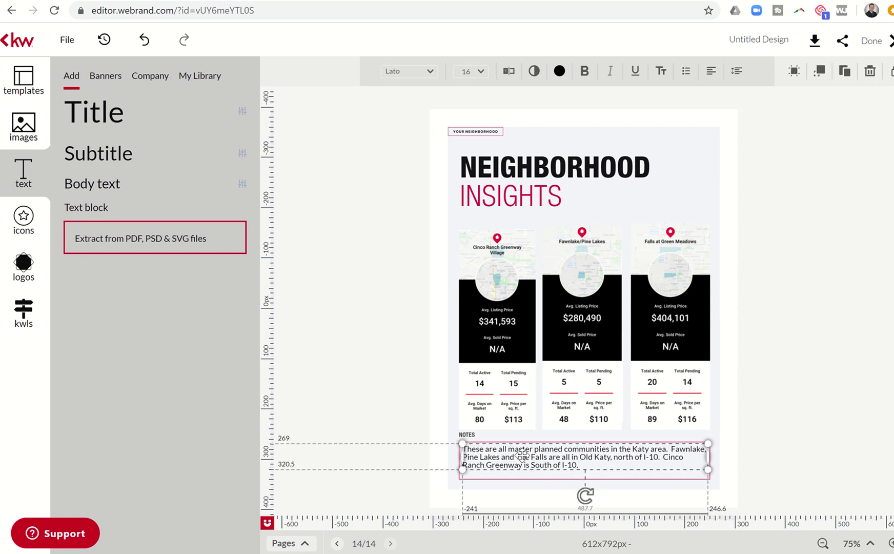
{"action": "left_click", "coordinate": [384, 363]}
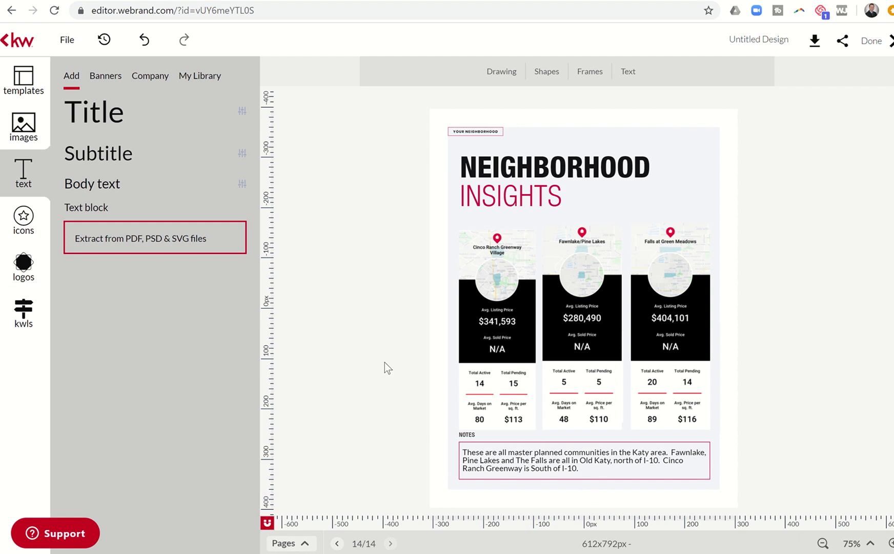
Add the How Buying a Home Works template page
{"action": "left_click", "coordinate": [21, 82]}
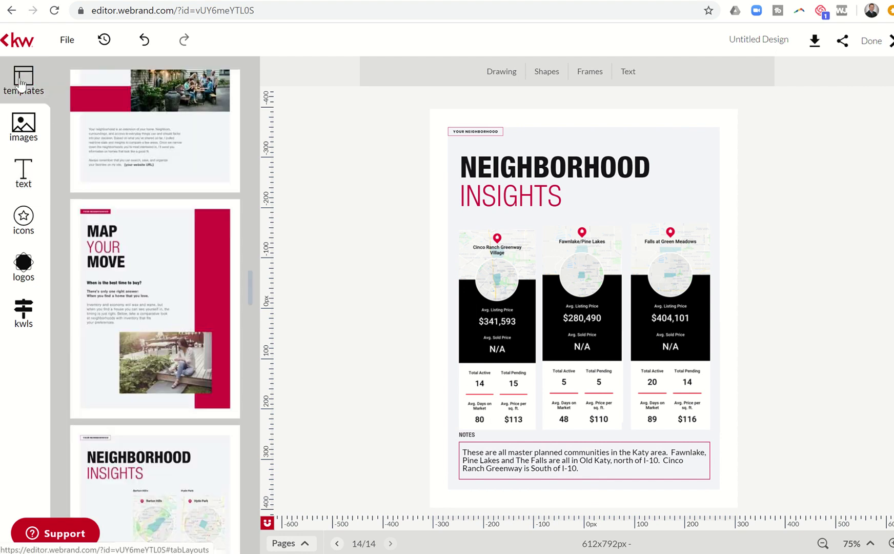
{"action": "scroll", "coordinate": [136, 250], "scroll_direction": "down", "scroll_amount": 7}
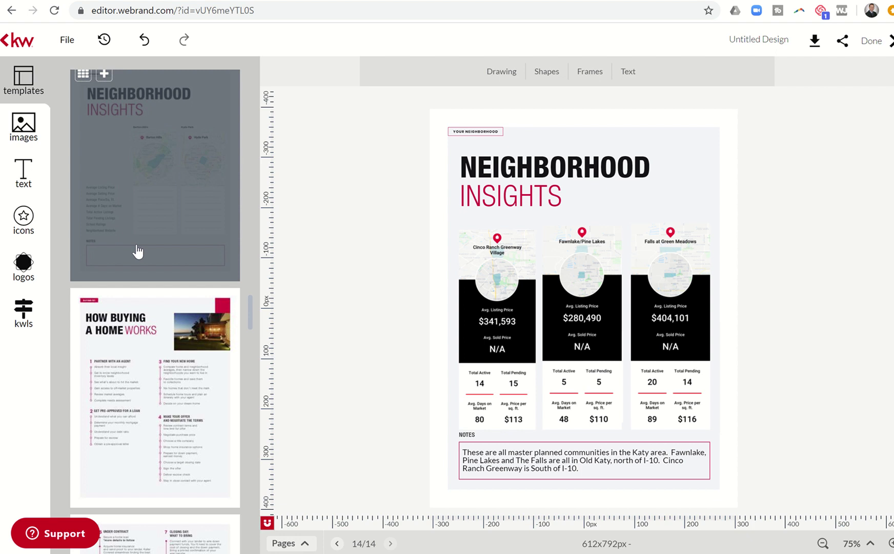
{"action": "scroll", "coordinate": [138, 251], "scroll_direction": "down", "scroll_amount": 1}
{"action": "left_click", "coordinate": [139, 302]}
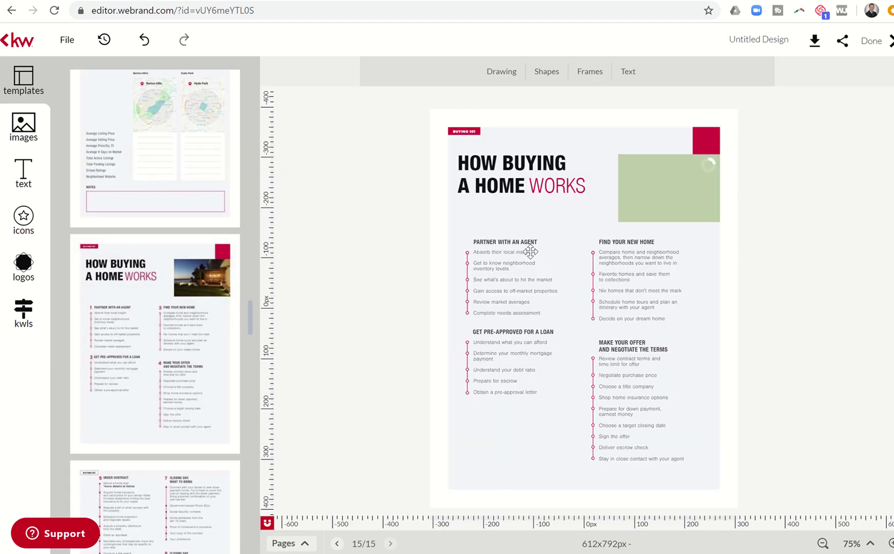
Add the Under Contract to Closing Day follow-up template page
{"action": "mouse_move", "coordinate": [169, 425]}
{"action": "scroll", "coordinate": [170, 420], "scroll_direction": "down", "scroll_amount": 3}
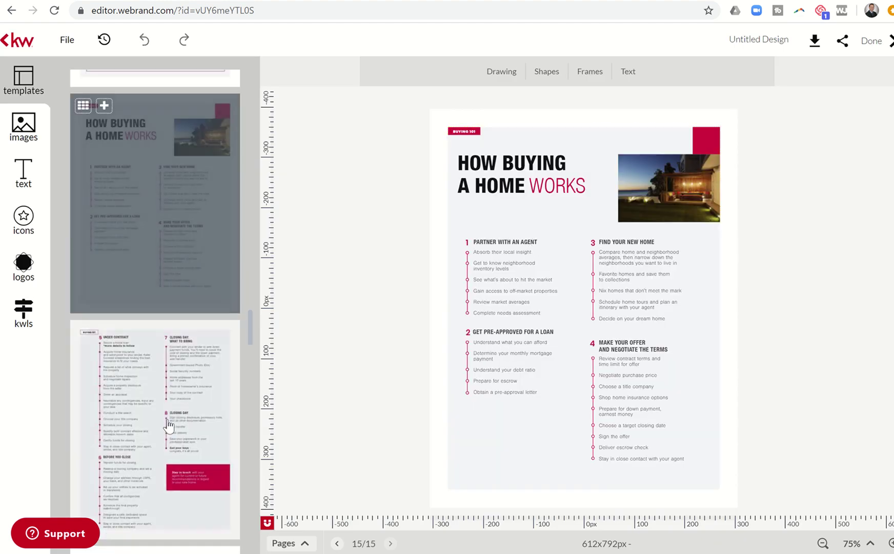
{"action": "left_click", "coordinate": [176, 402]}
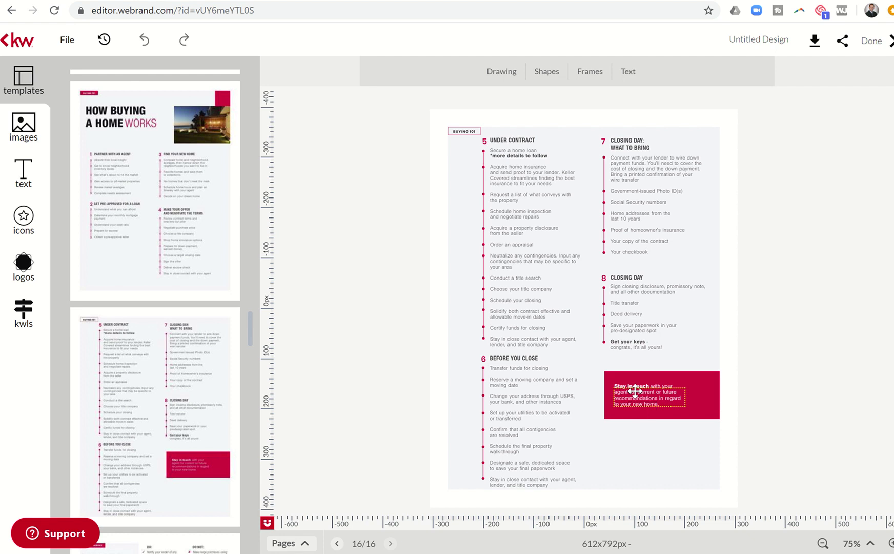
Check the red box's text pieces in the editor, leaving them unchanged, and zoom in
{"action": "left_click", "coordinate": [635, 391]}
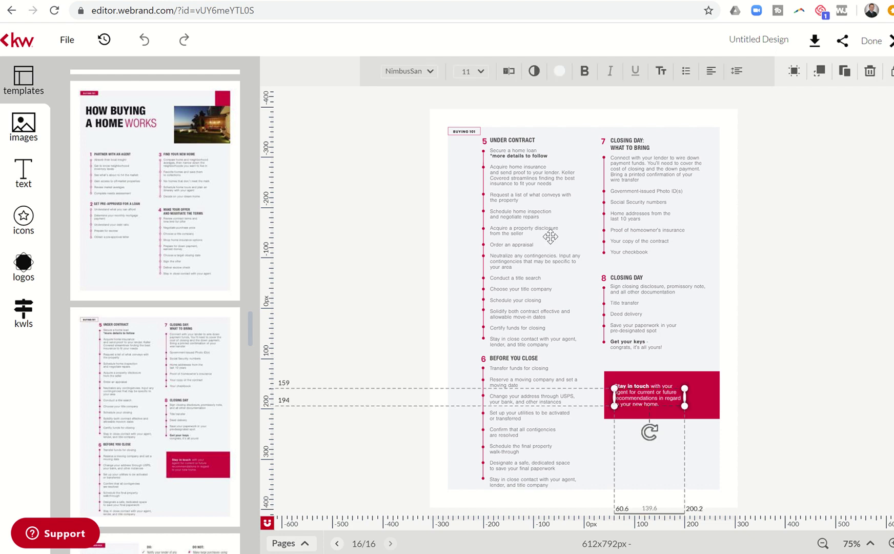
{"action": "left_click", "coordinate": [507, 77]}
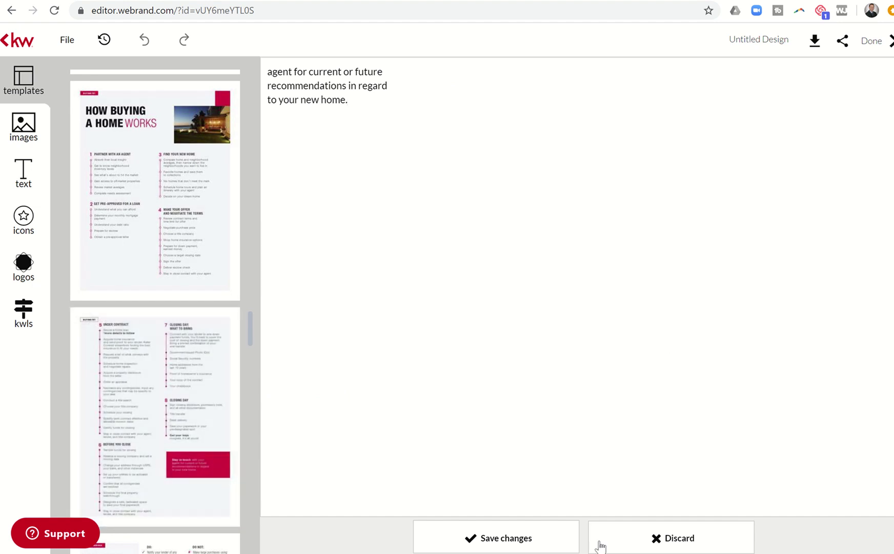
{"action": "left_click", "coordinate": [635, 539]}
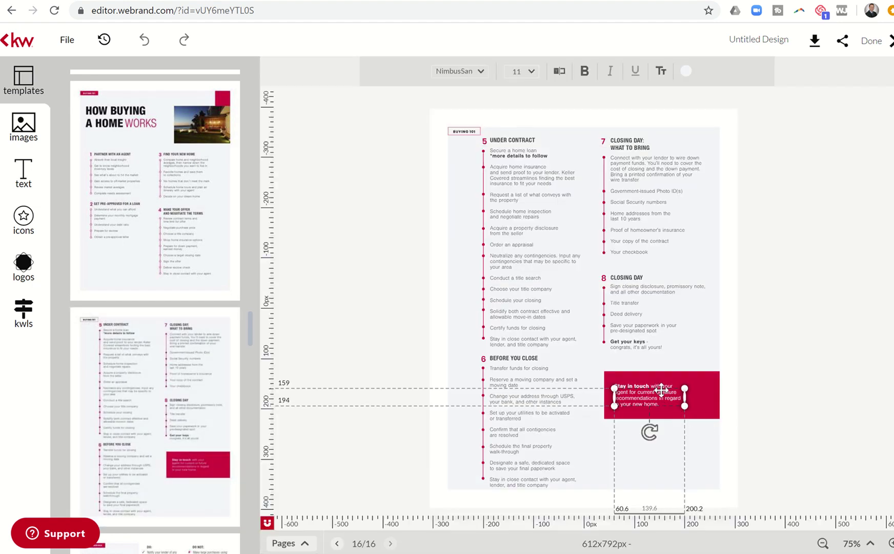
{"action": "left_click", "coordinate": [667, 413]}
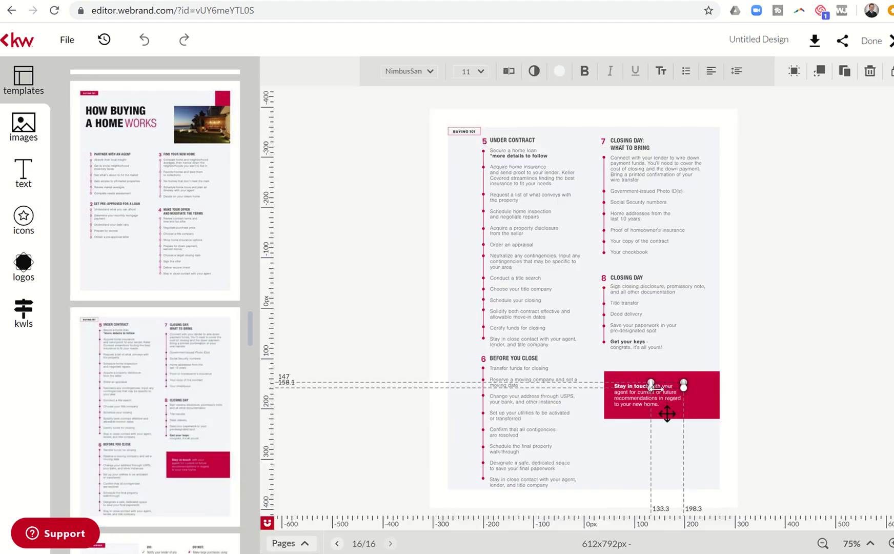
{"action": "left_click", "coordinate": [507, 72]}
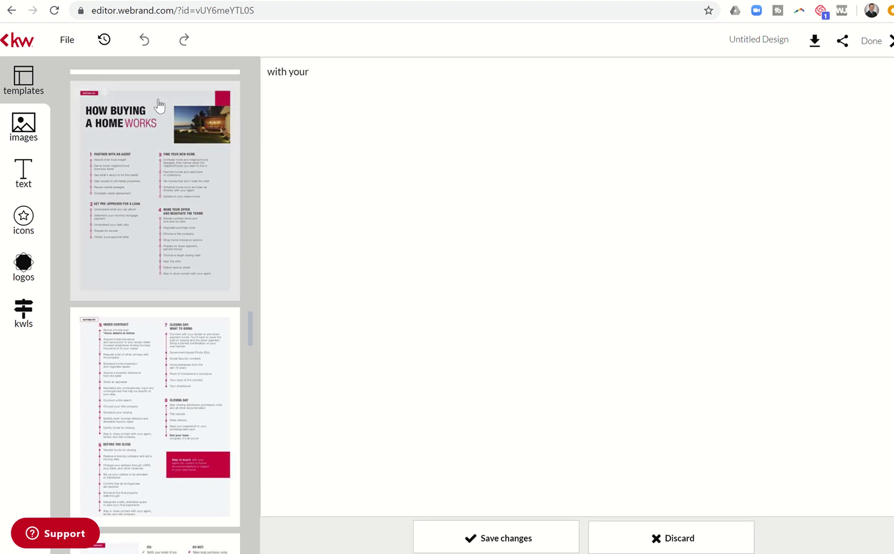
{"action": "left_click", "coordinate": [638, 539]}
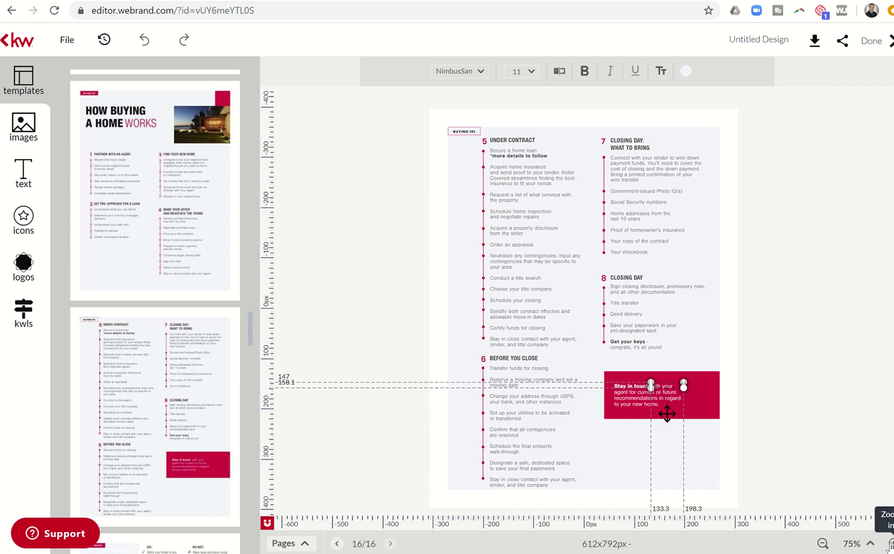
{"action": "left_click", "coordinate": [891, 543]}
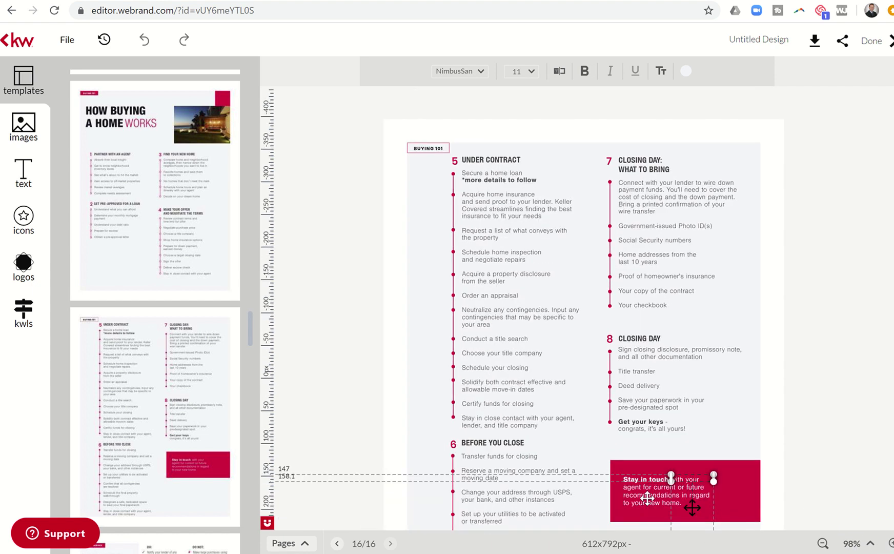
Delete the word 'agent' from the Stay in touch message and save
{"action": "left_click", "coordinate": [631, 485]}
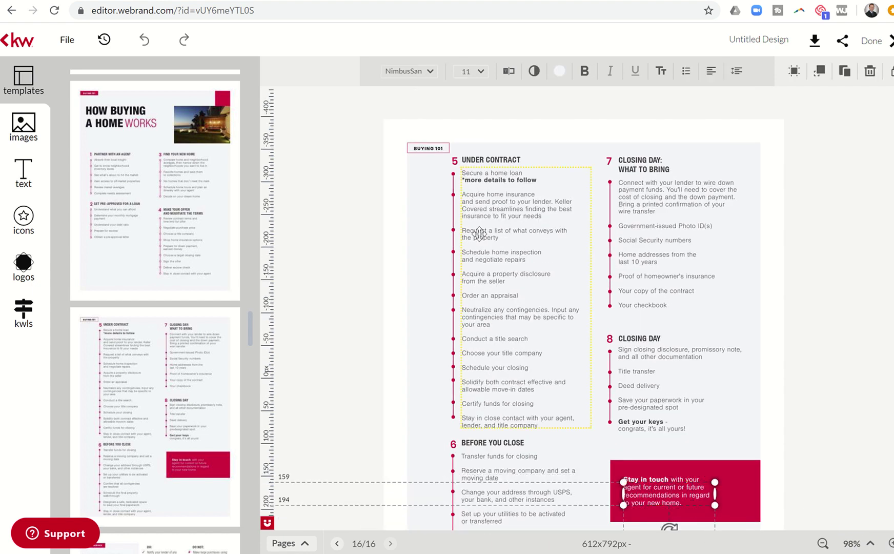
{"action": "left_click", "coordinate": [509, 73]}
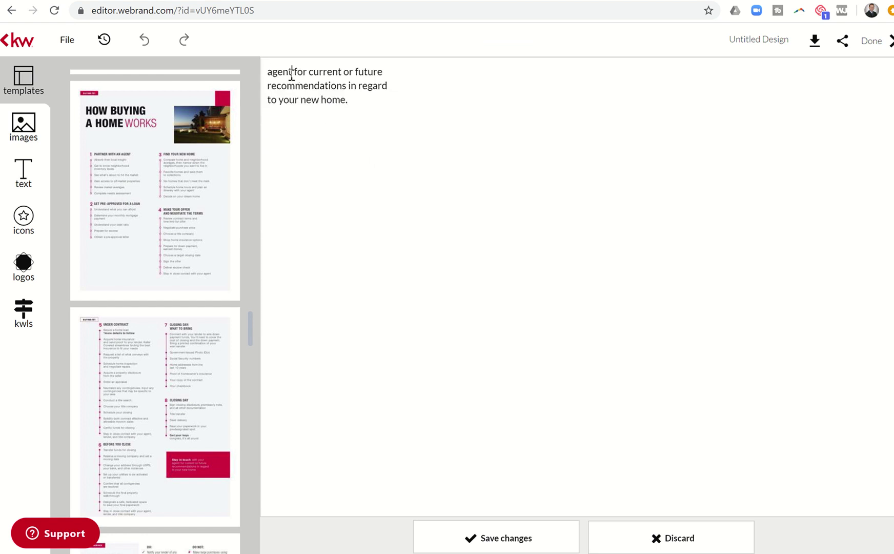
{"action": "left_click_drag", "start_coordinate": [291, 74], "coordinate": [268, 71]}
{"action": "key", "text": "BackSpace"}
{"action": "key", "text": "Delete"}
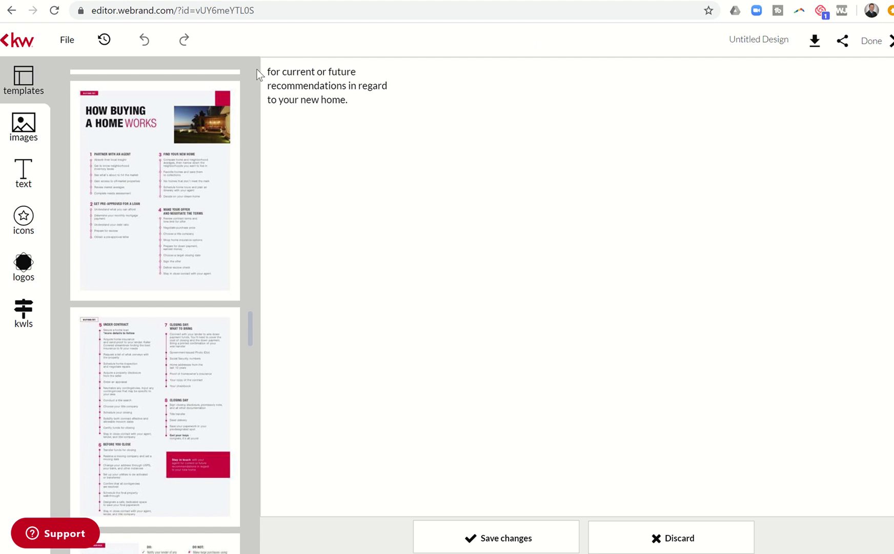
{"action": "left_click", "coordinate": [519, 537]}
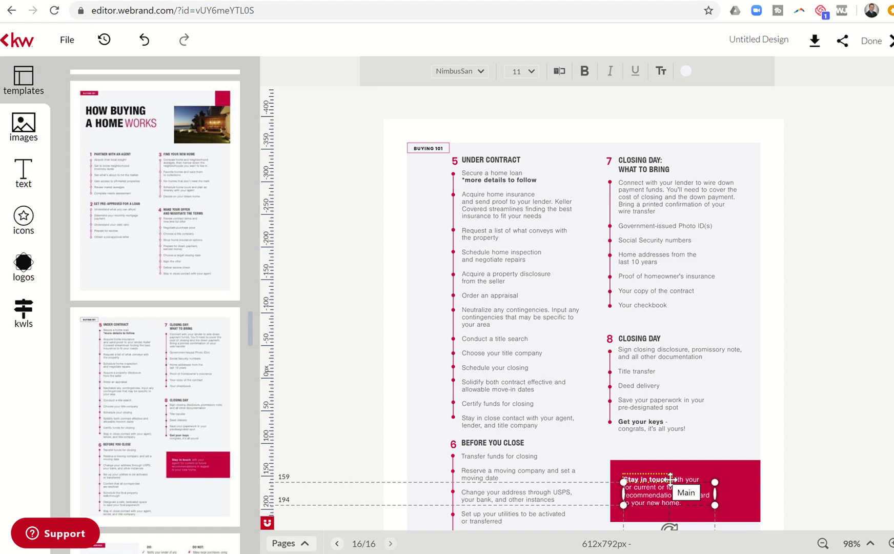
Change the first line to read 'Stay in touch with me' and save it
{"action": "left_click", "coordinate": [680, 479]}
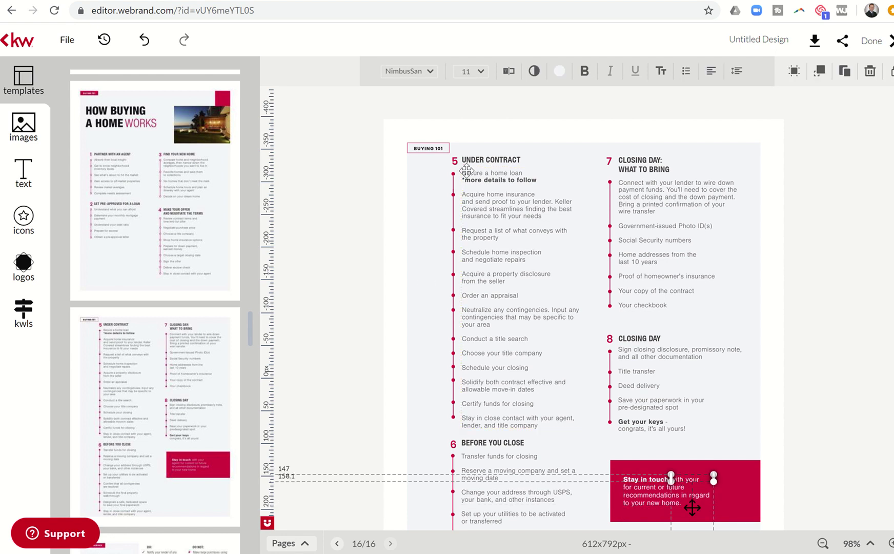
{"action": "left_click", "coordinate": [508, 71]}
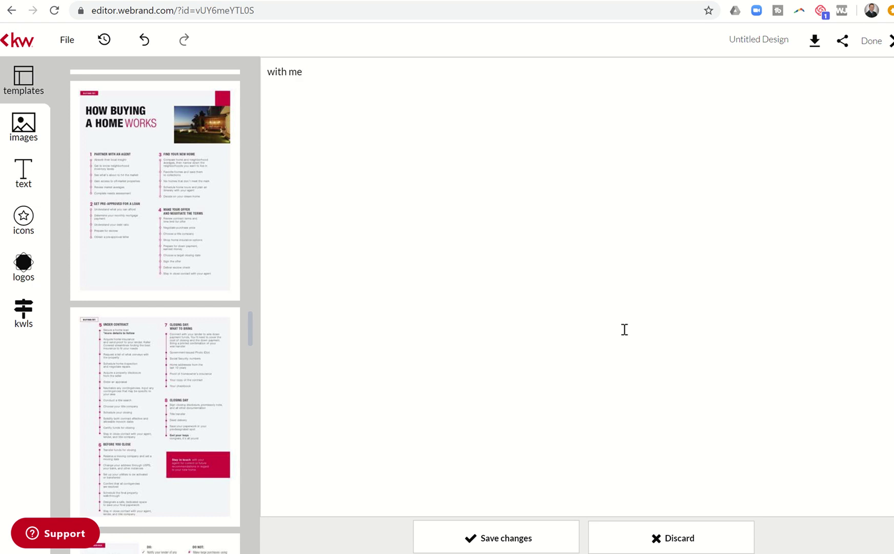
{"action": "left_click", "coordinate": [533, 546]}
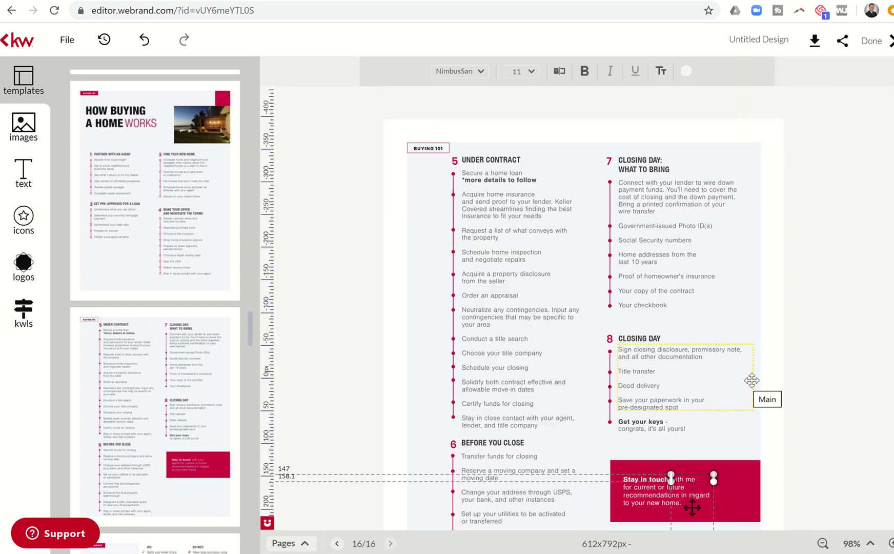
{"action": "left_click", "coordinate": [765, 306]}
{"action": "scroll", "coordinate": [631, 341], "scroll_direction": "down", "scroll_amount": 2}
{"action": "scroll", "coordinate": [631, 342], "scroll_direction": "down", "scroll_amount": 1}
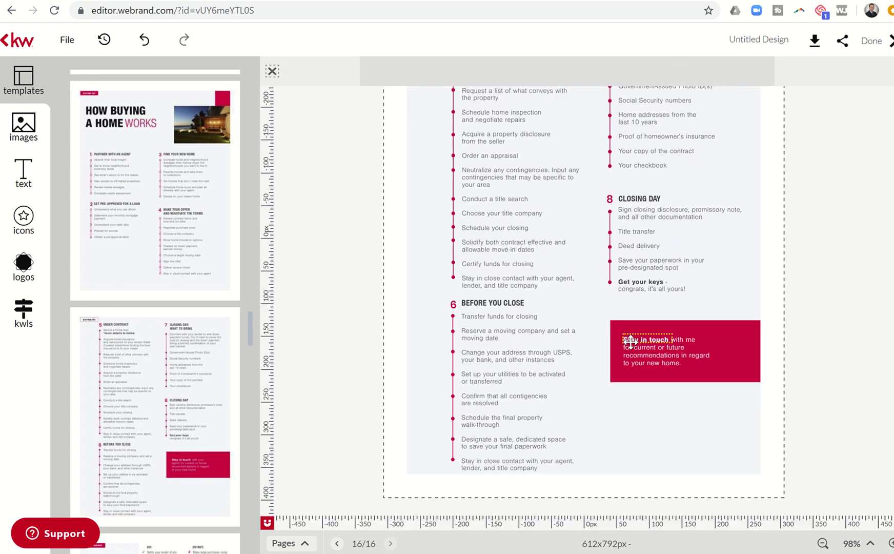
Add Financing Your Future Home and Home Loans Made Simple as pages 17 and 18
{"action": "scroll", "coordinate": [124, 395], "scroll_direction": "down", "scroll_amount": 3}
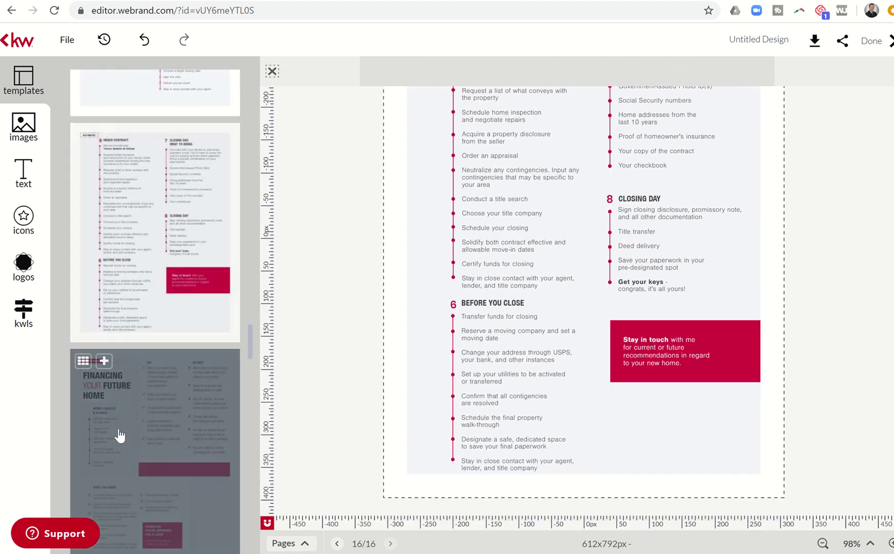
{"action": "left_click", "coordinate": [119, 429]}
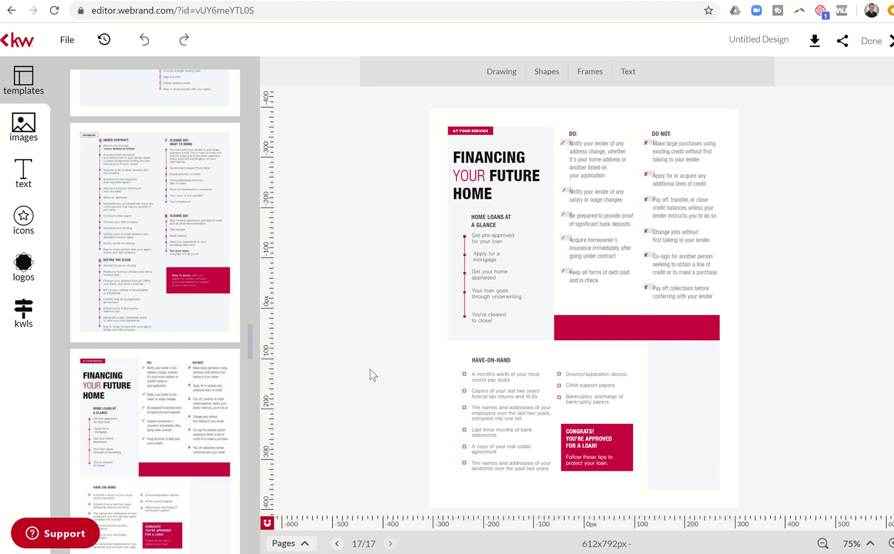
{"action": "scroll", "coordinate": [130, 452], "scroll_direction": "down", "scroll_amount": 5}
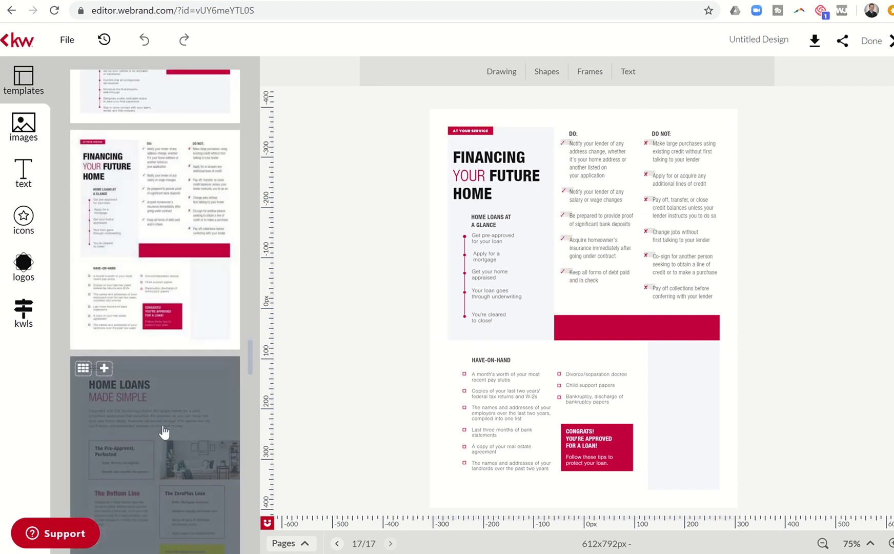
{"action": "left_click", "coordinate": [163, 426]}
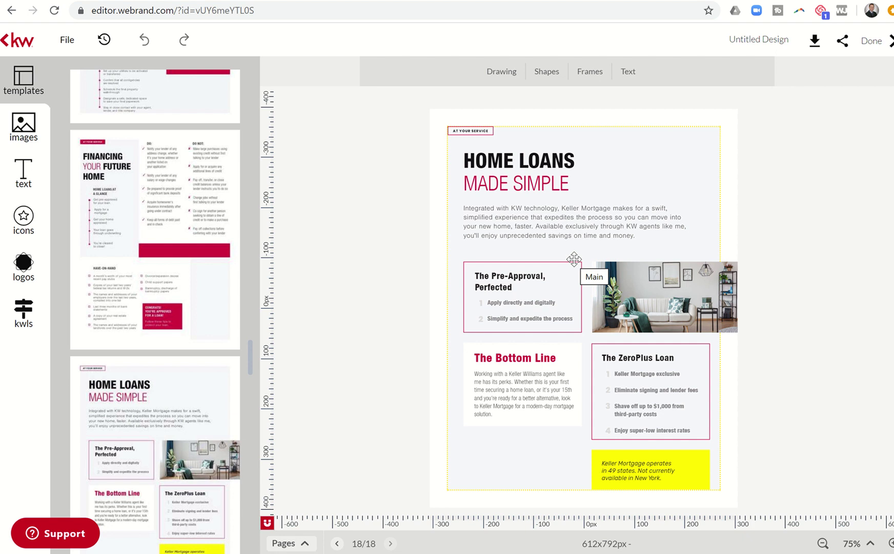
Delete the Keller Mortgage disclaimer text and its yellow rectangle from the Home Loans page
{"action": "mouse_move", "coordinate": [233, 368]}
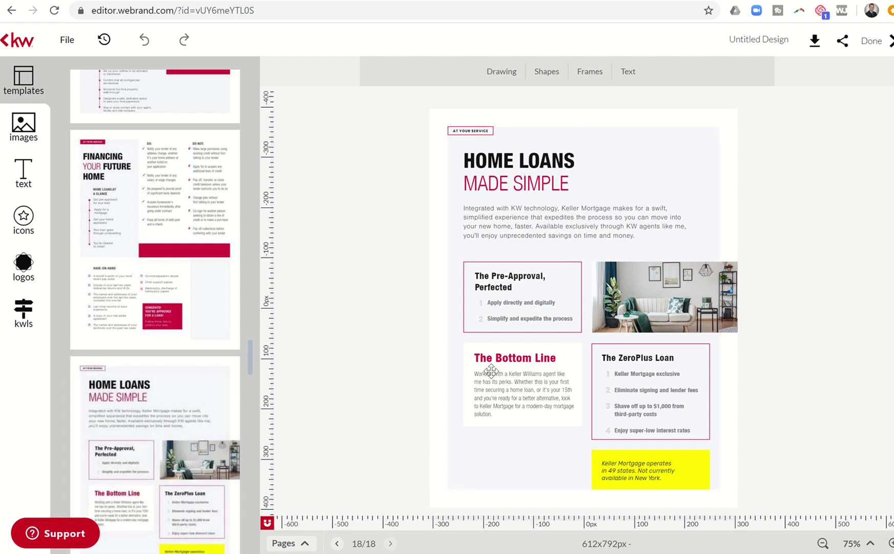
{"action": "left_click", "coordinate": [634, 469]}
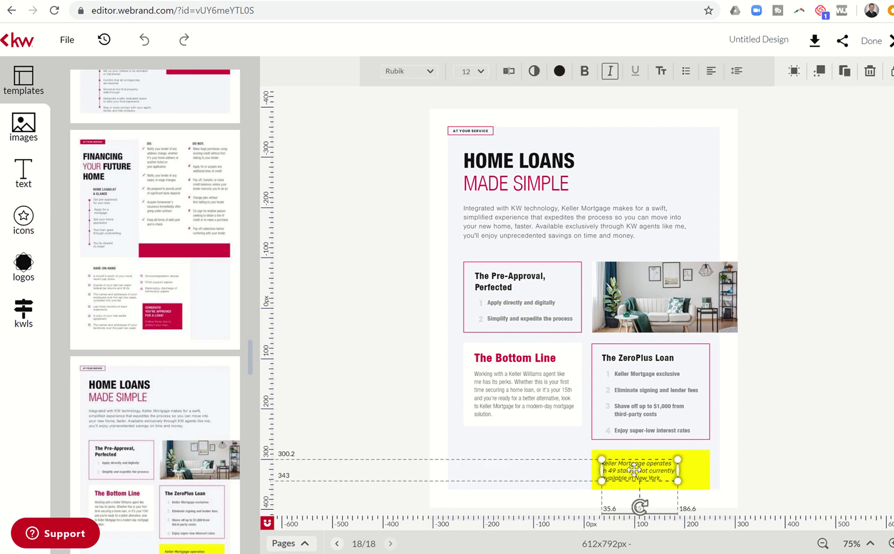
{"action": "key", "text": "Delete"}
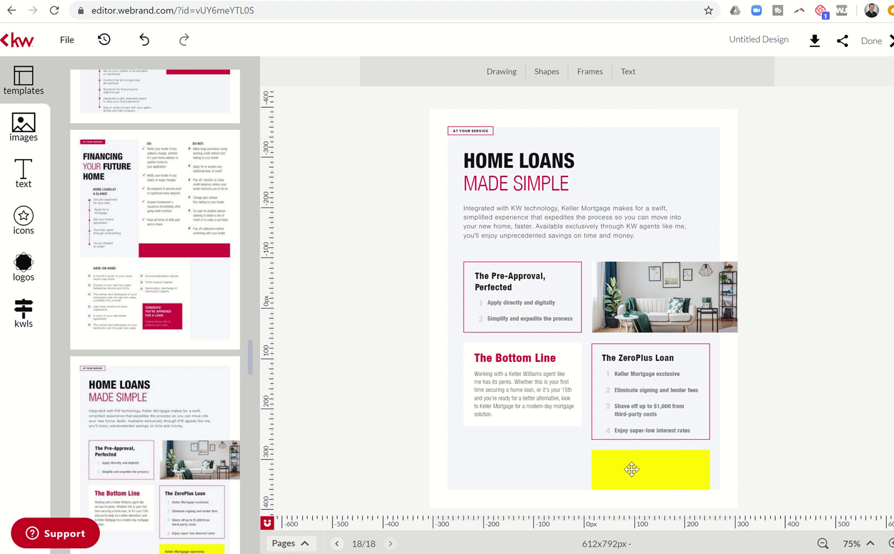
{"action": "left_click", "coordinate": [631, 468]}
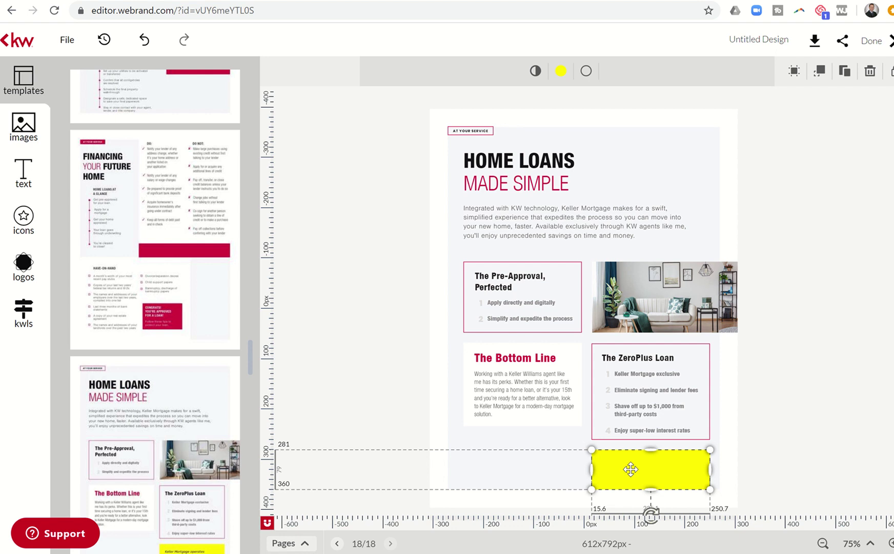
{"action": "key", "text": "Delete"}
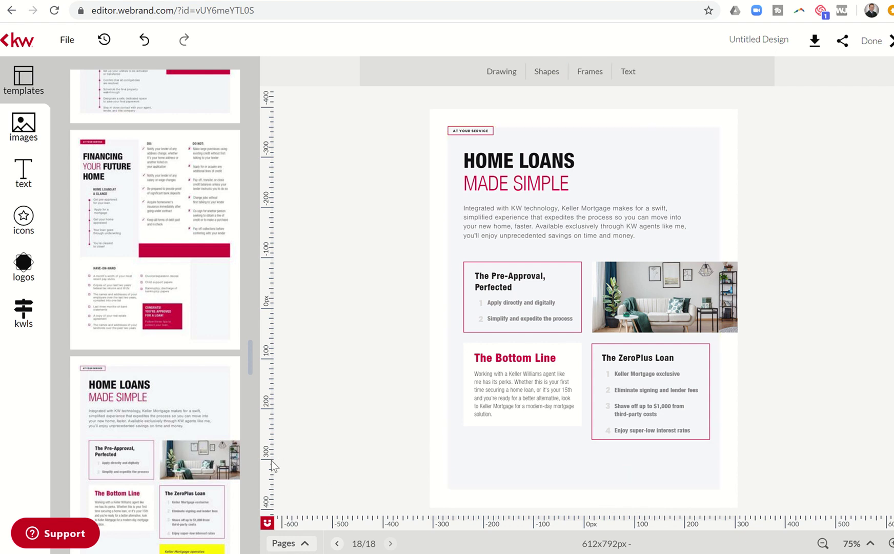
Add the Real Value Real Expertise template as page 19 and zoom in slightly
{"action": "scroll", "coordinate": [172, 434], "scroll_direction": "down", "scroll_amount": 4}
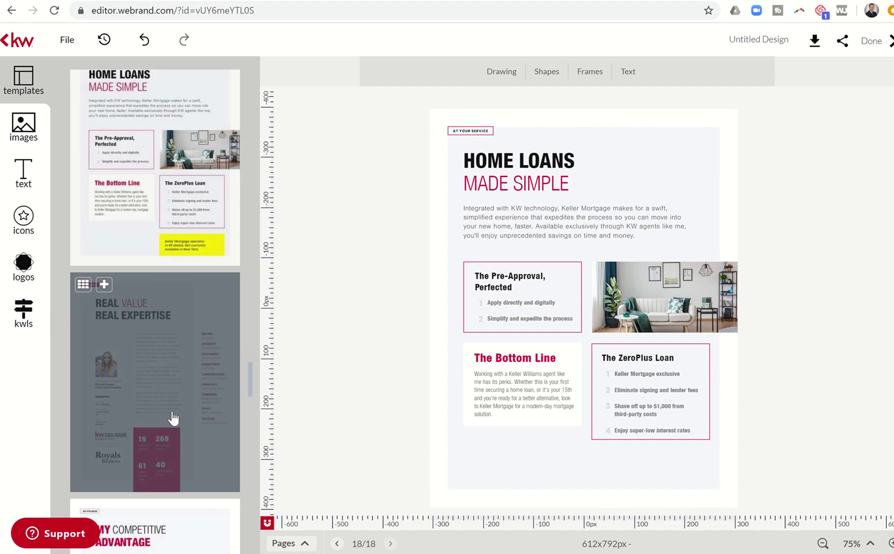
{"action": "left_click", "coordinate": [166, 369]}
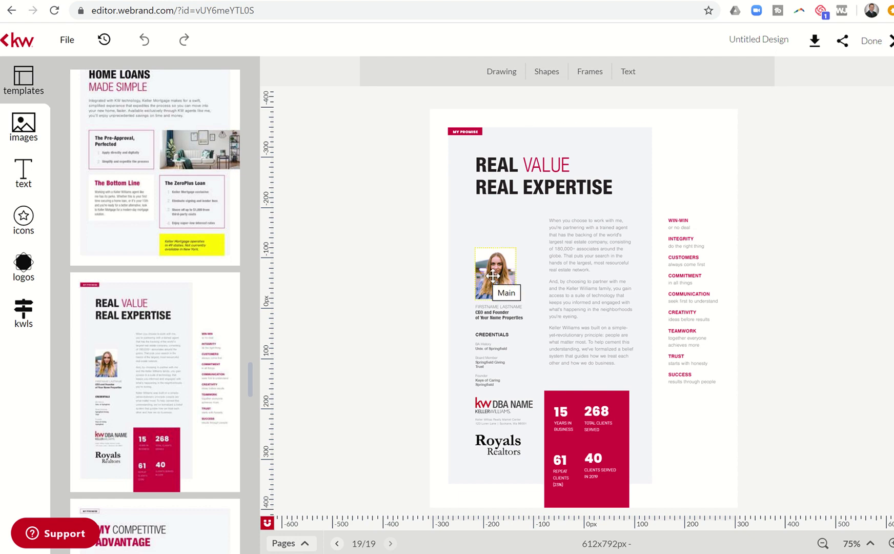
{"action": "left_click", "coordinate": [891, 545]}
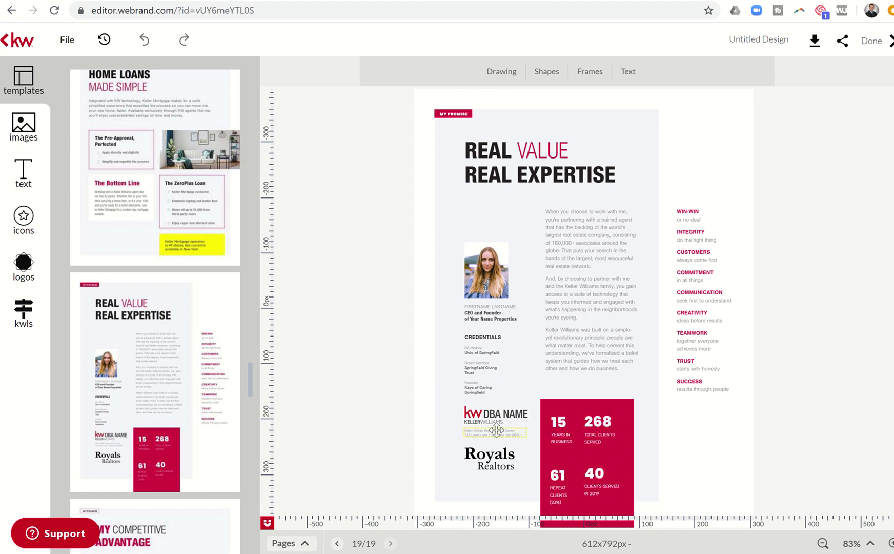
{"action": "mouse_move", "coordinate": [182, 374]}
{"action": "scroll", "coordinate": [182, 374], "scroll_direction": "down", "scroll_amount": 4}
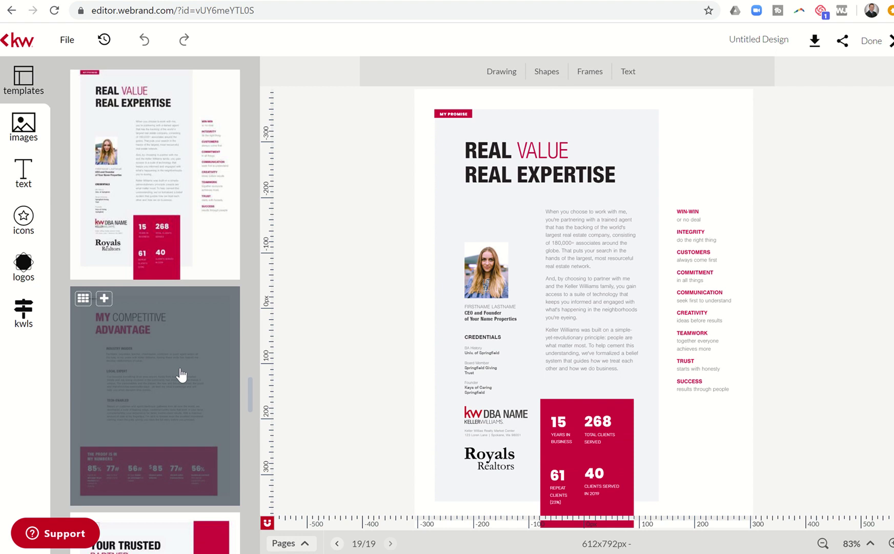
Add My Competitive Advantage as page 20 and zoom in on its statistics banner
{"action": "left_click", "coordinate": [181, 368]}
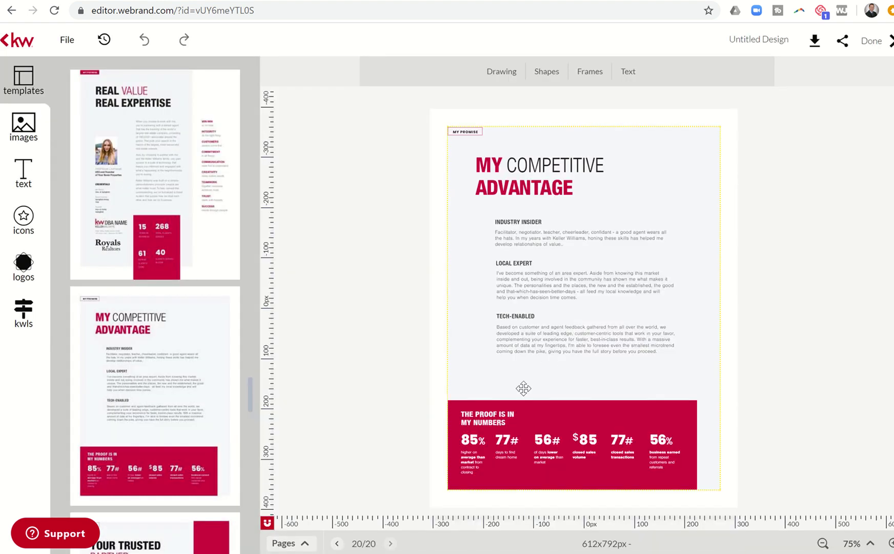
{"action": "left_click", "coordinate": [891, 545]}
{"action": "left_click", "coordinate": [891, 545]}
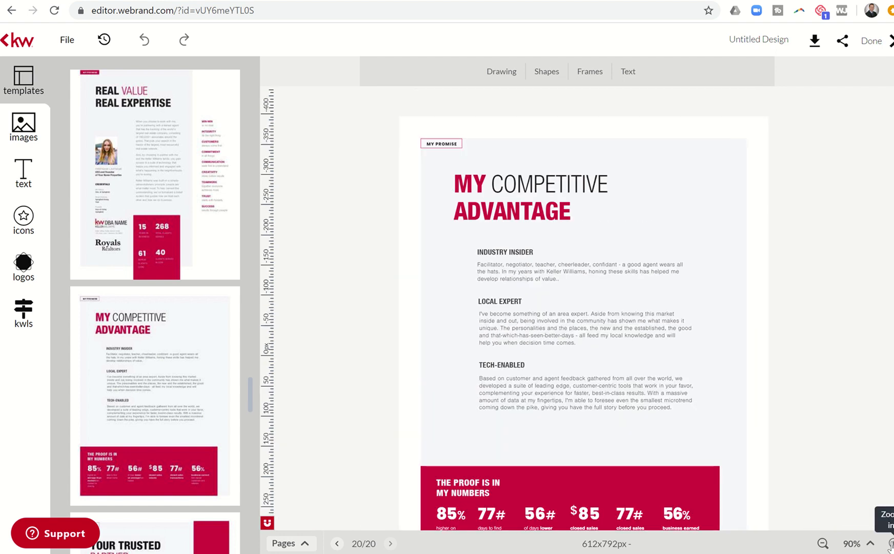
{"action": "left_click", "coordinate": [891, 545]}
{"action": "left_click", "coordinate": [891, 545]}
{"action": "scroll", "coordinate": [796, 420], "scroll_direction": "down", "scroll_amount": 4}
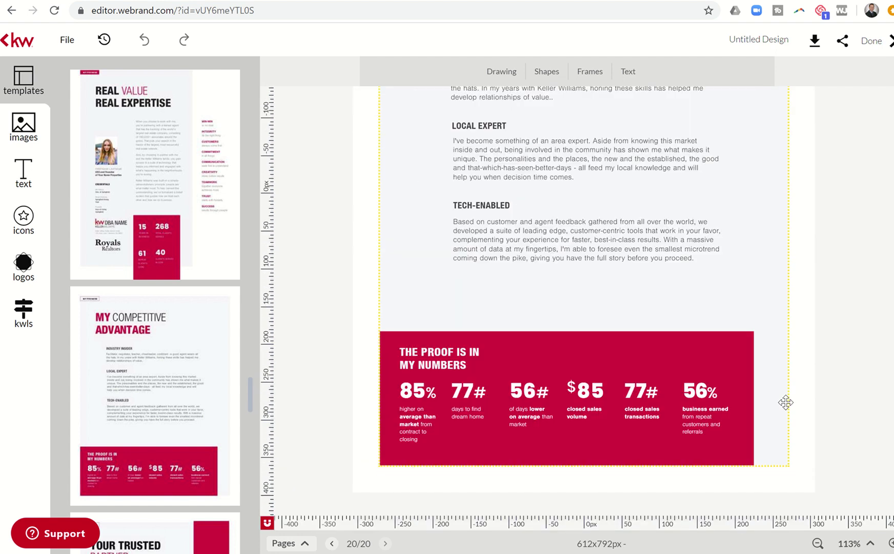
{"action": "left_click", "coordinate": [890, 544]}
{"action": "scroll", "coordinate": [782, 382], "scroll_direction": "down", "scroll_amount": 2}
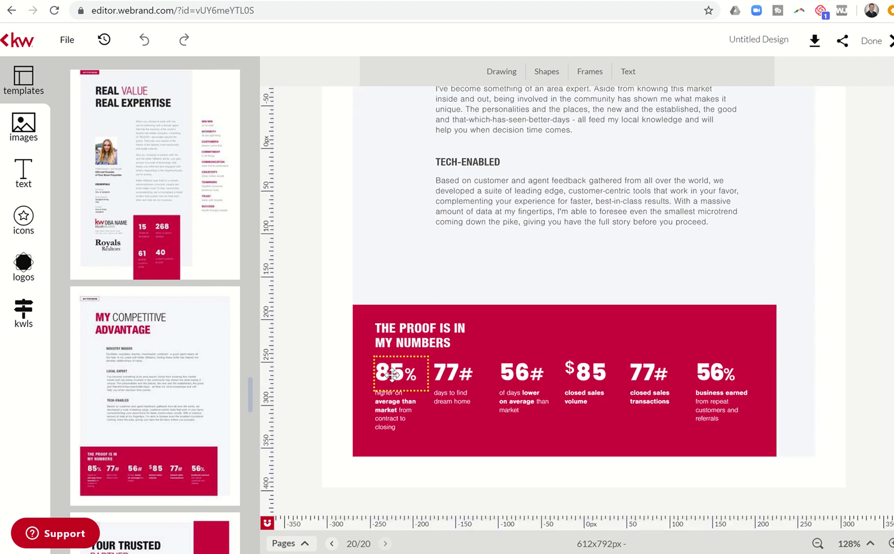
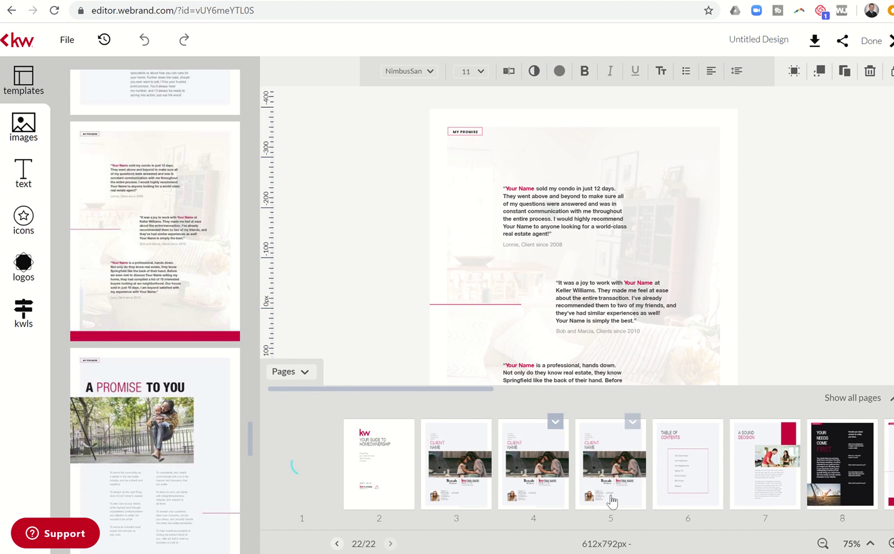
Scroll the Pages strip to page 22, the My Promise testimonials page
{"action": "scroll", "coordinate": [611, 501], "scroll_direction": "right", "scroll_amount": 15}
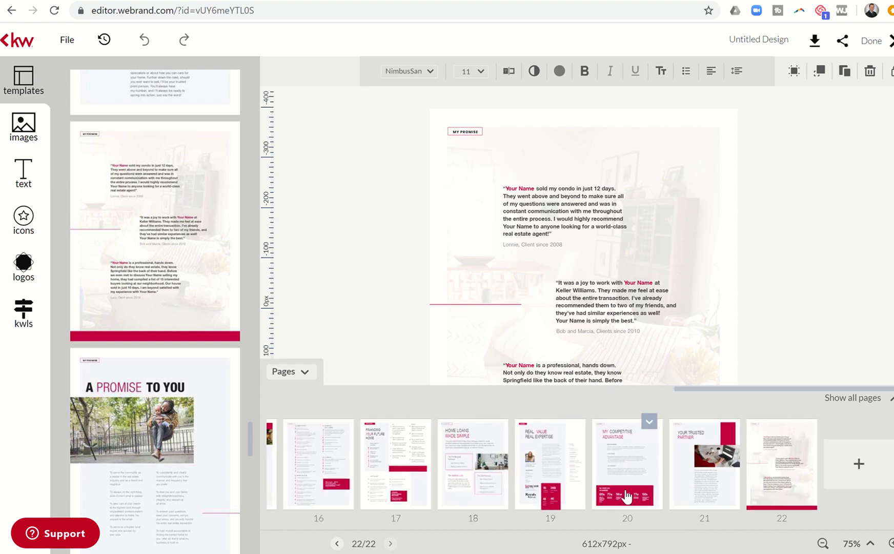
Add the A Promise to You template as page 23
{"action": "mouse_move", "coordinate": [764, 459]}
{"action": "left_click", "coordinate": [804, 424]}
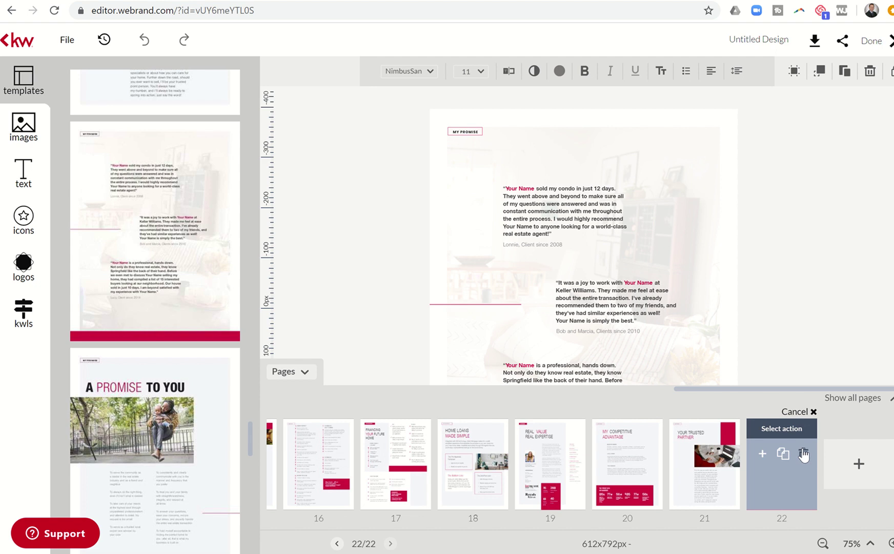
{"action": "left_click", "coordinate": [359, 289]}
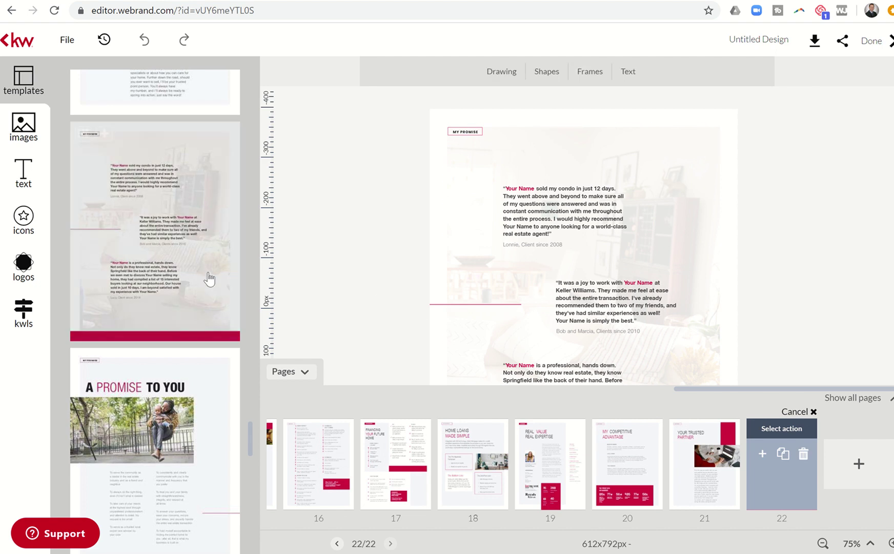
{"action": "scroll", "coordinate": [186, 377], "scroll_direction": "down", "scroll_amount": 2}
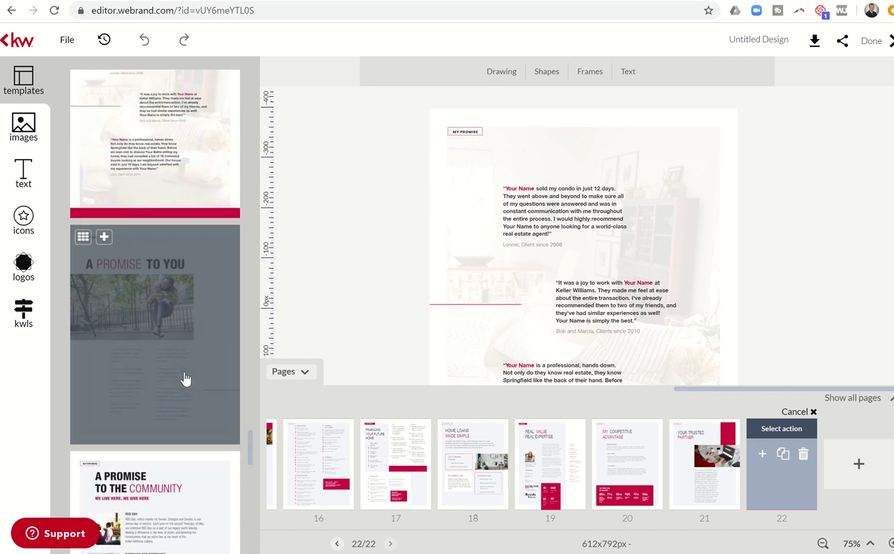
{"action": "left_click", "coordinate": [154, 329]}
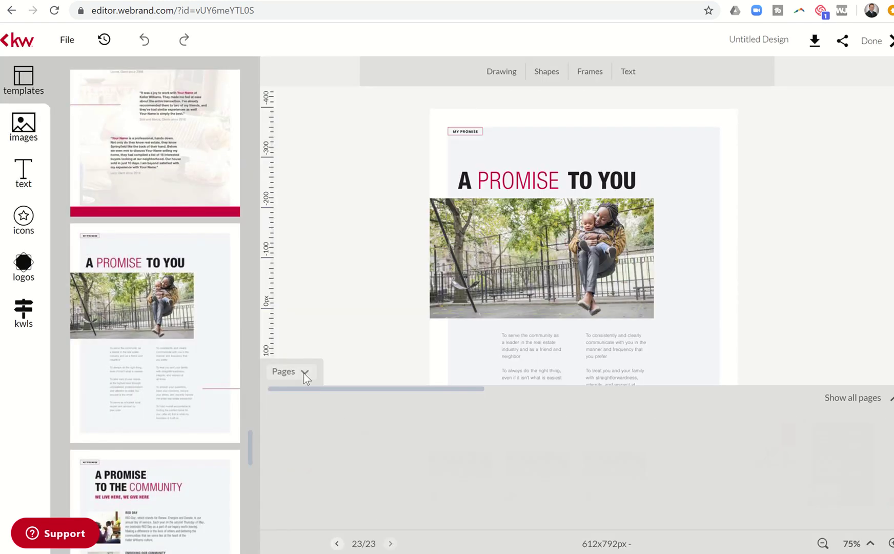
Open the promise text's left column for plain-text editing, then add A Promise to the Community as page 24
{"action": "left_click", "coordinate": [303, 374]}
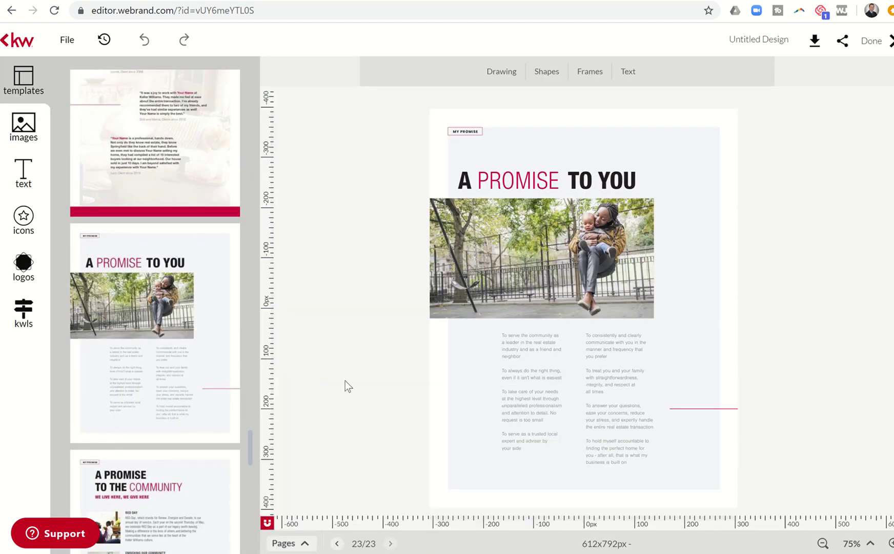
{"action": "left_click", "coordinate": [530, 354]}
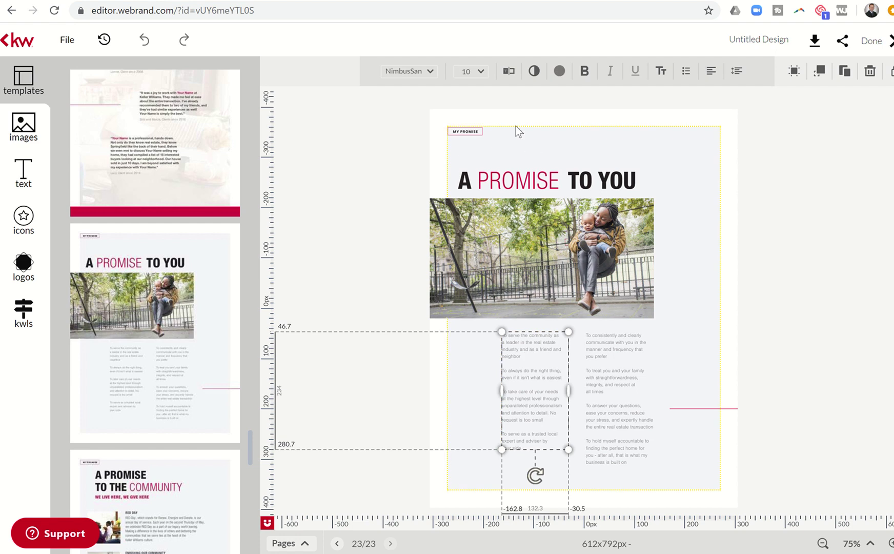
{"action": "left_click", "coordinate": [508, 71]}
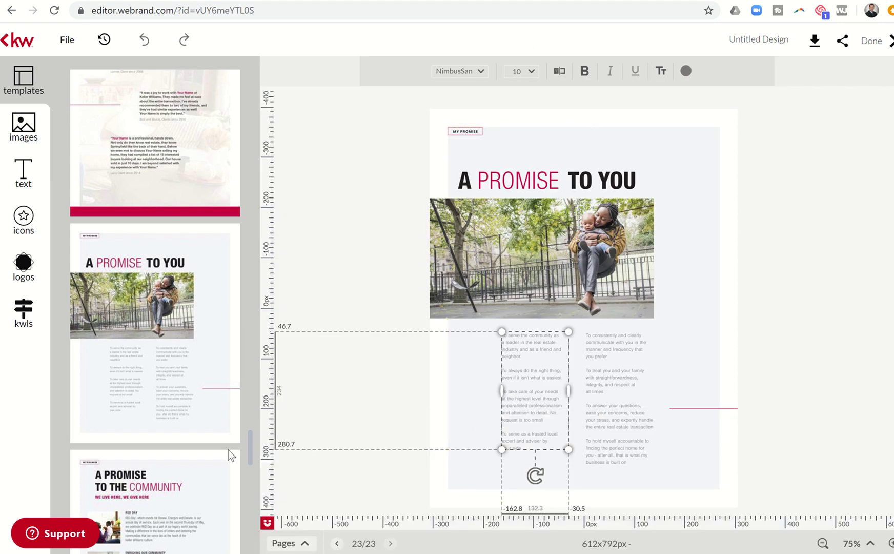
{"action": "left_click", "coordinate": [194, 493]}
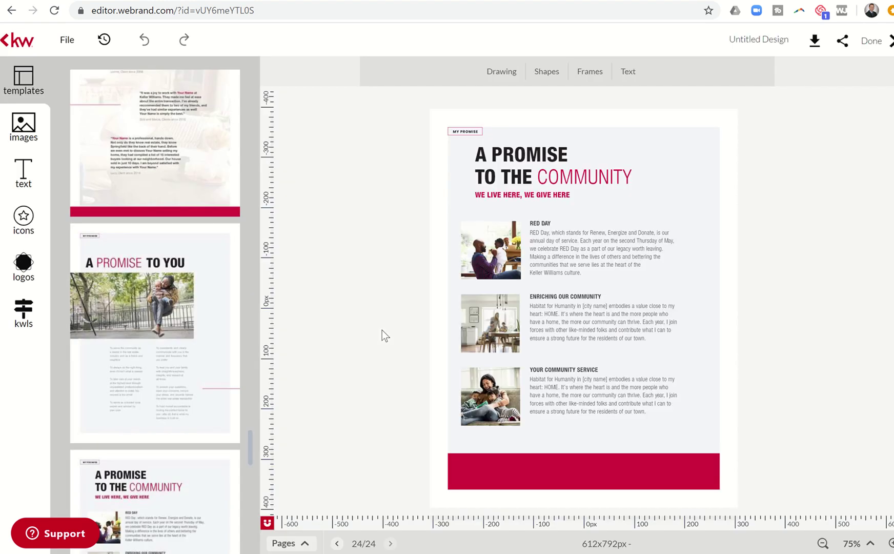
Add The Bottom Line template as page 25
{"action": "scroll", "coordinate": [210, 395], "scroll_direction": "down", "scroll_amount": 5}
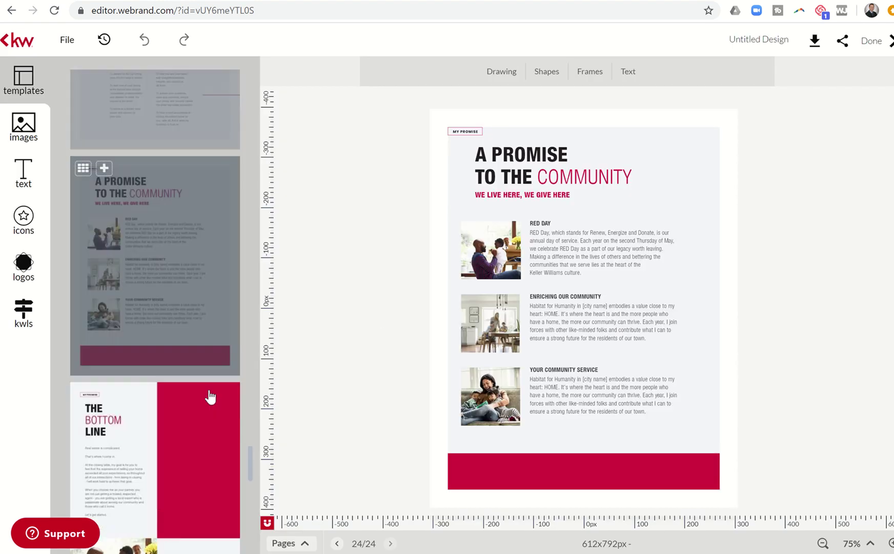
{"action": "scroll", "coordinate": [210, 395], "scroll_direction": "down", "scroll_amount": 3}
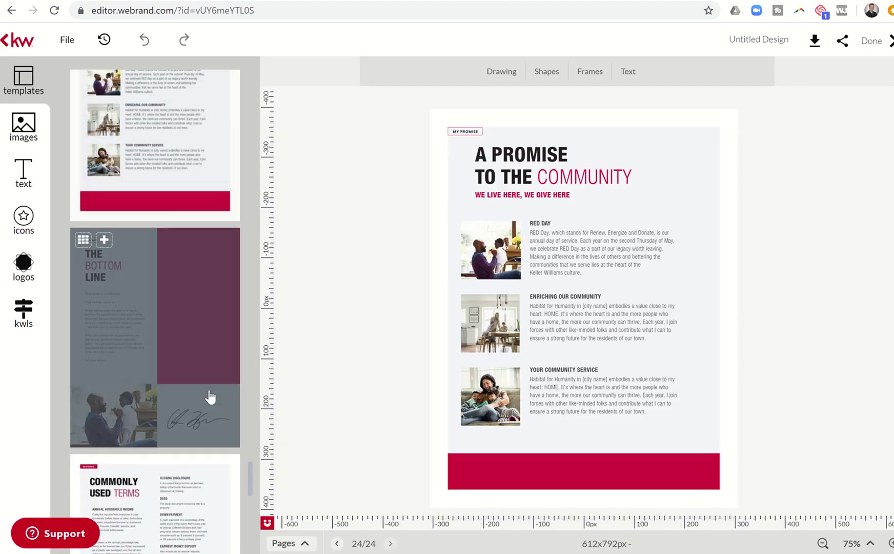
{"action": "left_click", "coordinate": [144, 313]}
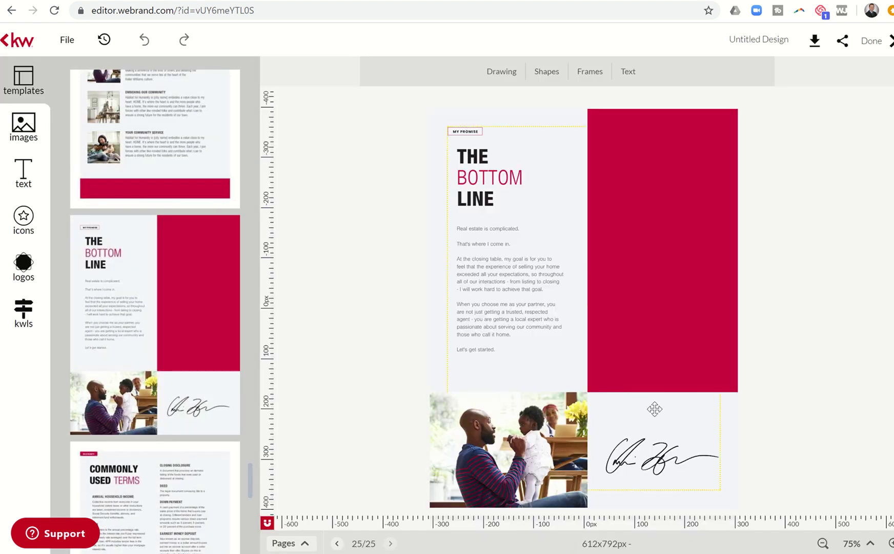
Delete the signature image and its leftover empty image frame from The Bottom Line page
{"action": "left_click", "coordinate": [651, 445]}
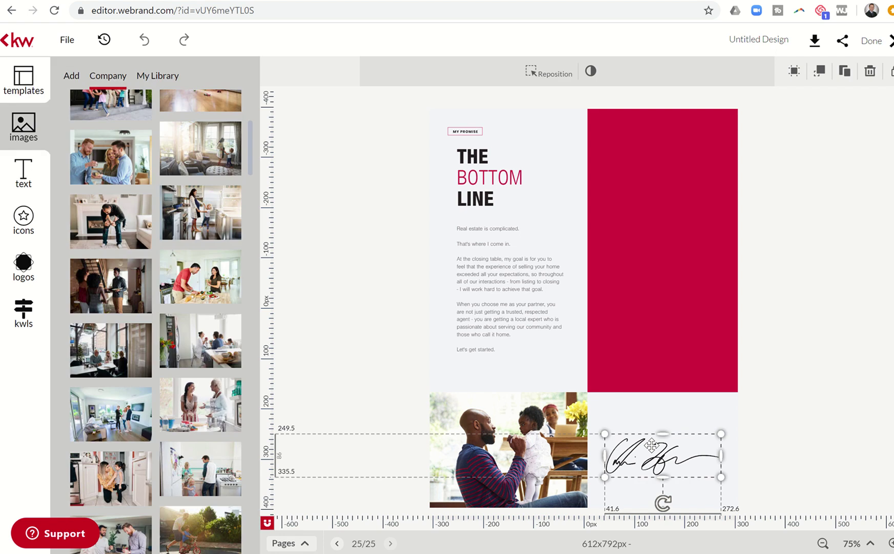
{"action": "key", "text": "Delete"}
{"action": "left_click", "coordinate": [651, 445]}
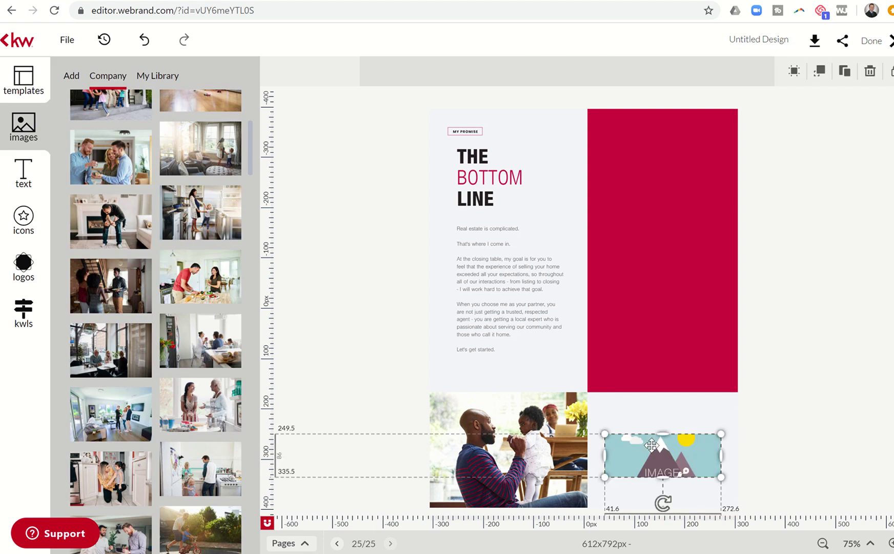
{"action": "key", "text": "Delete"}
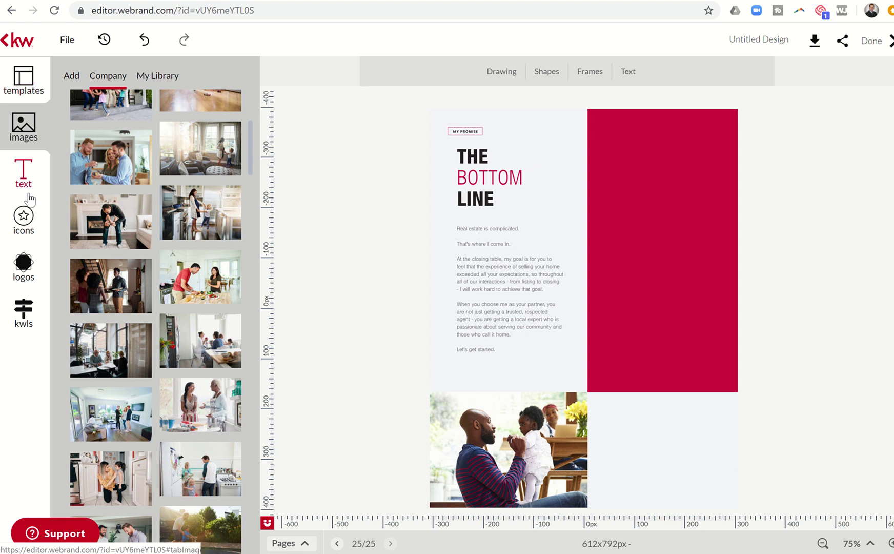
{"action": "left_click", "coordinate": [11, 72]}
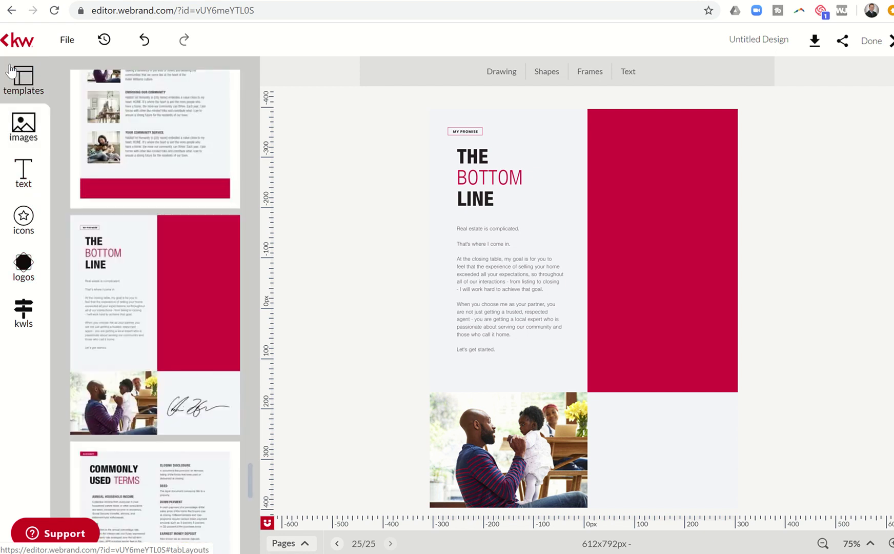
Append Commonly Used Terms, the dark contact-details page and Affiliated Business Disclosure as pages 26–28
{"action": "scroll", "coordinate": [122, 378], "scroll_direction": "down", "scroll_amount": 2}
{"action": "scroll", "coordinate": [122, 378], "scroll_direction": "down", "scroll_amount": 2}
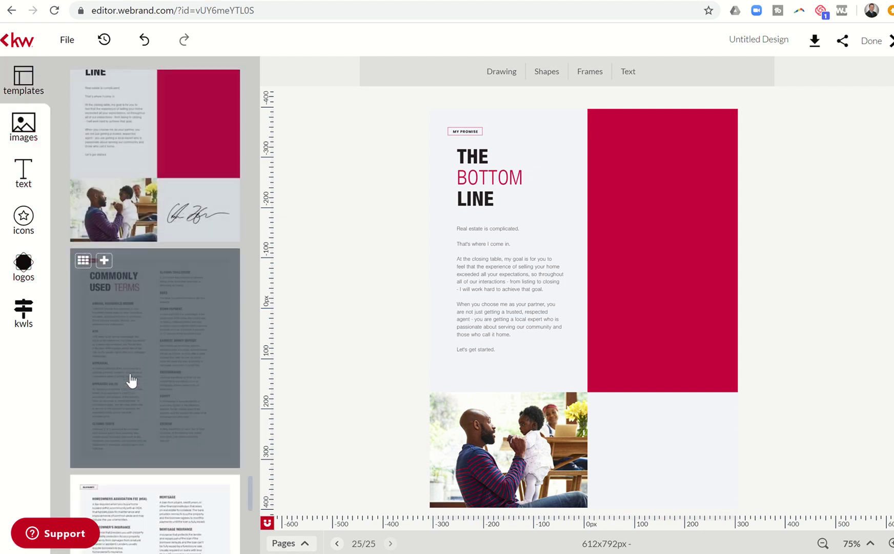
{"action": "left_click", "coordinate": [131, 380]}
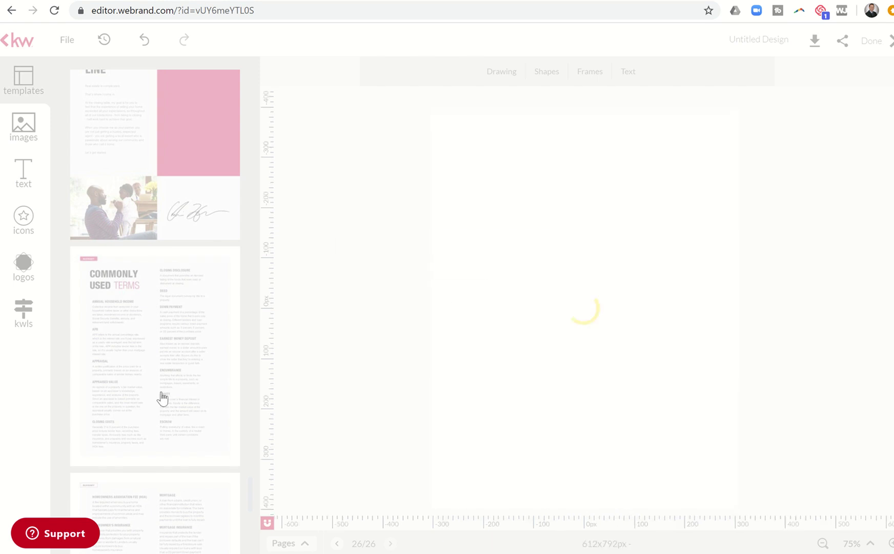
{"action": "scroll", "coordinate": [173, 413], "scroll_direction": "down", "scroll_amount": 5}
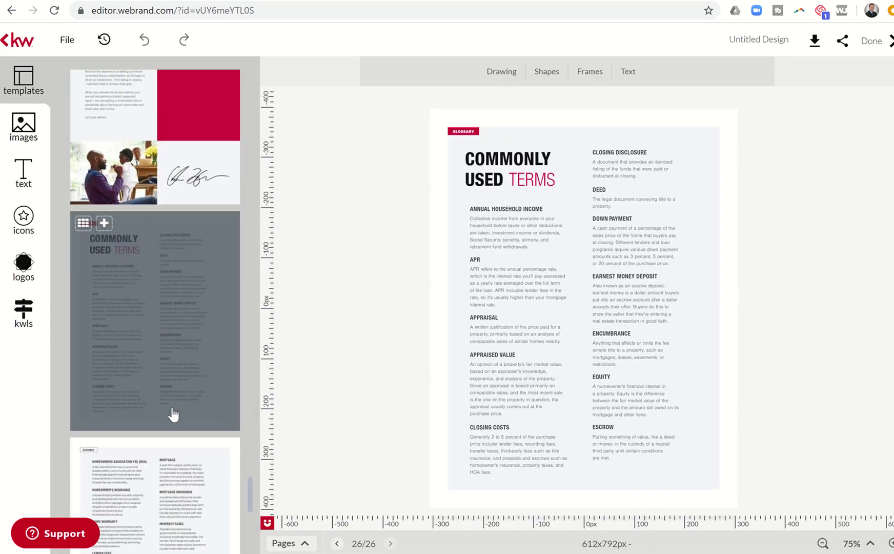
{"action": "scroll", "coordinate": [170, 400], "scroll_direction": "down", "scroll_amount": 2}
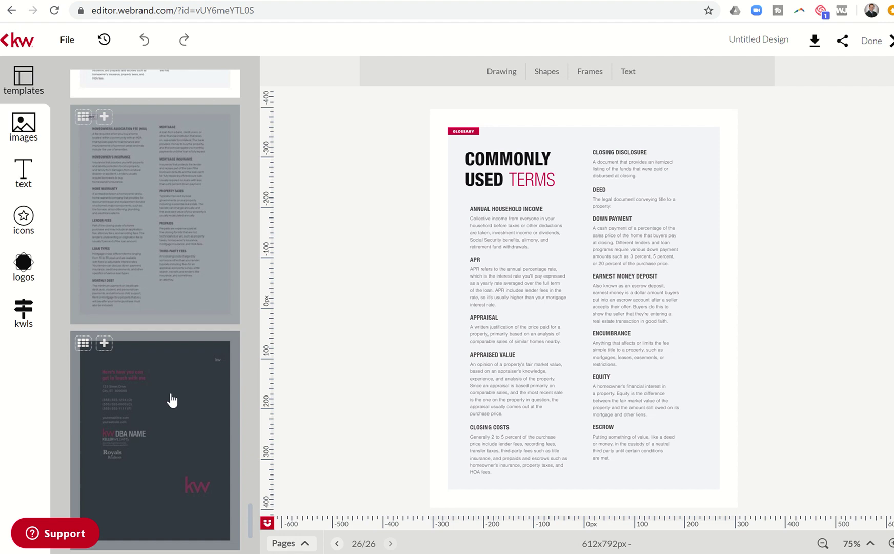
{"action": "scroll", "coordinate": [162, 409], "scroll_direction": "down", "scroll_amount": 3}
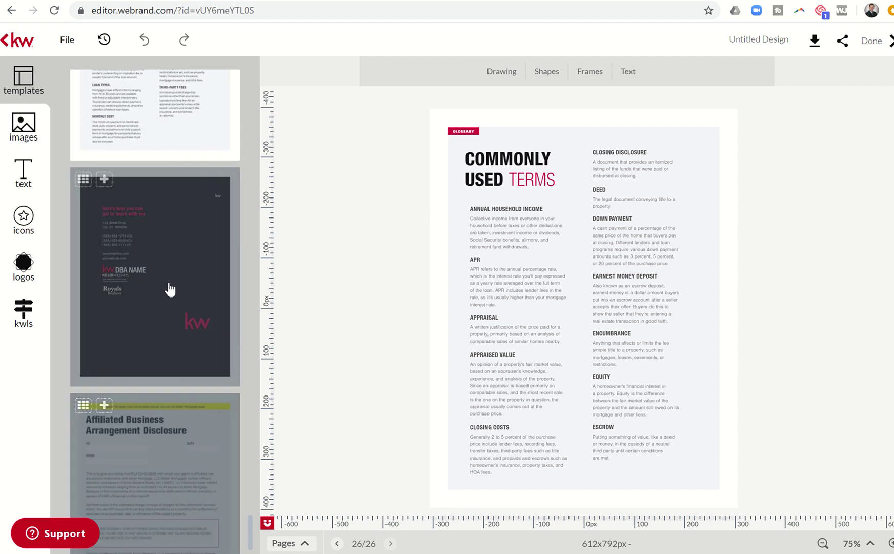
{"action": "left_click", "coordinate": [174, 265]}
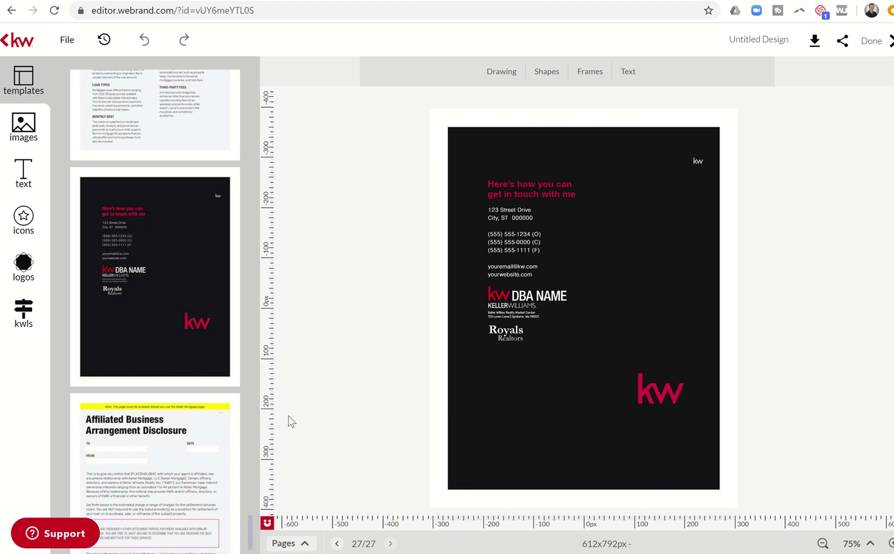
{"action": "left_click", "coordinate": [155, 455]}
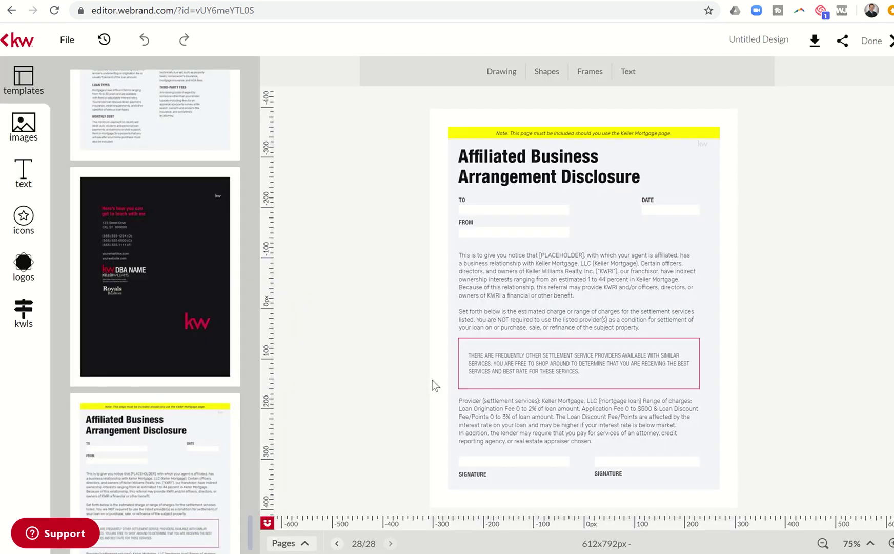
Select the disclosure's opening paragraphs and open them for plain-text editing
{"action": "left_click", "coordinate": [433, 380]}
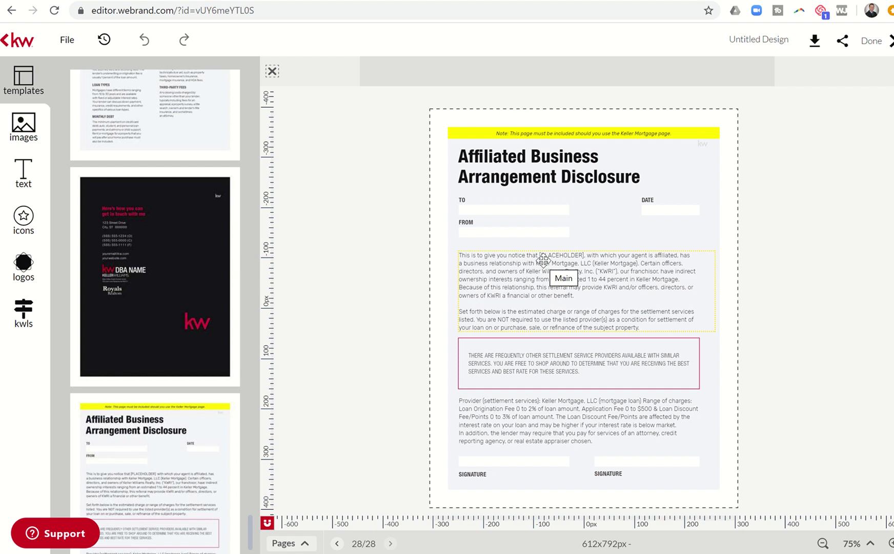
{"action": "left_click", "coordinate": [563, 254]}
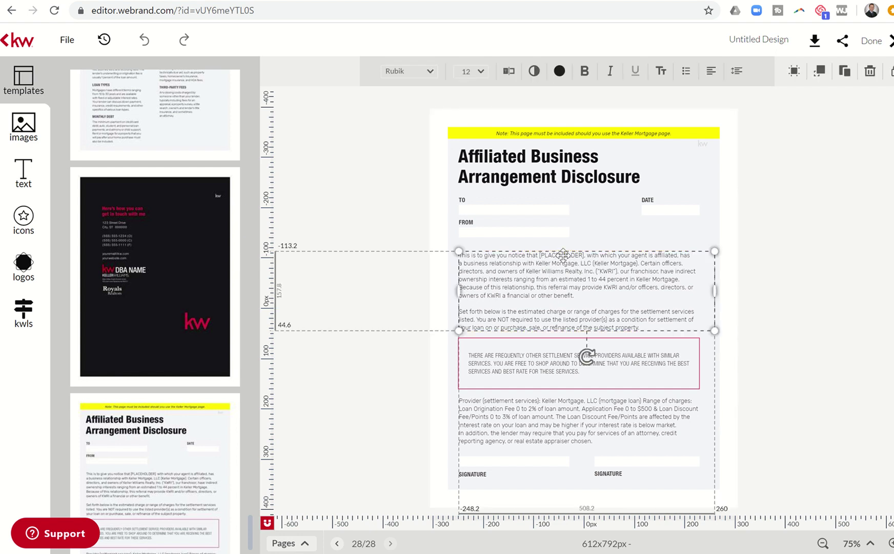
{"action": "left_click", "coordinate": [508, 71]}
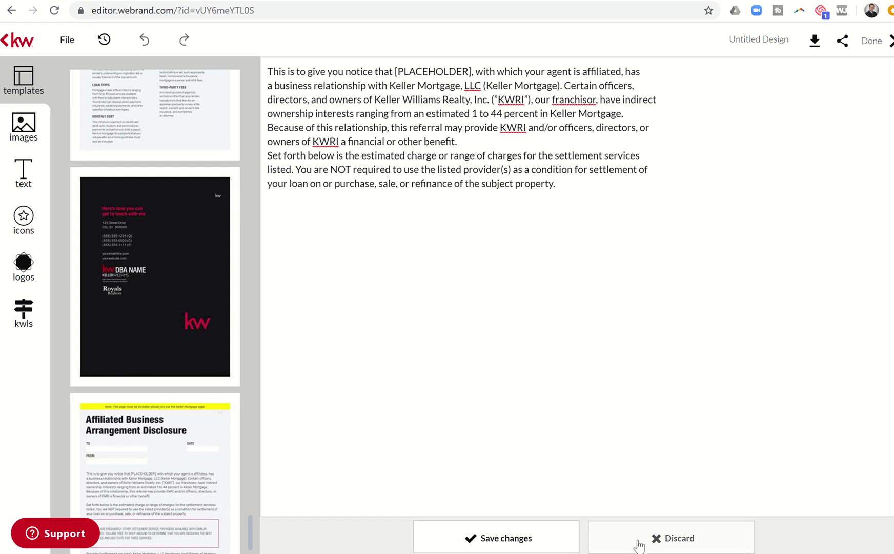
Add a second Affiliated Business Disclosure page as page 29 and discard the text edit
{"action": "mouse_move", "coordinate": [211, 463]}
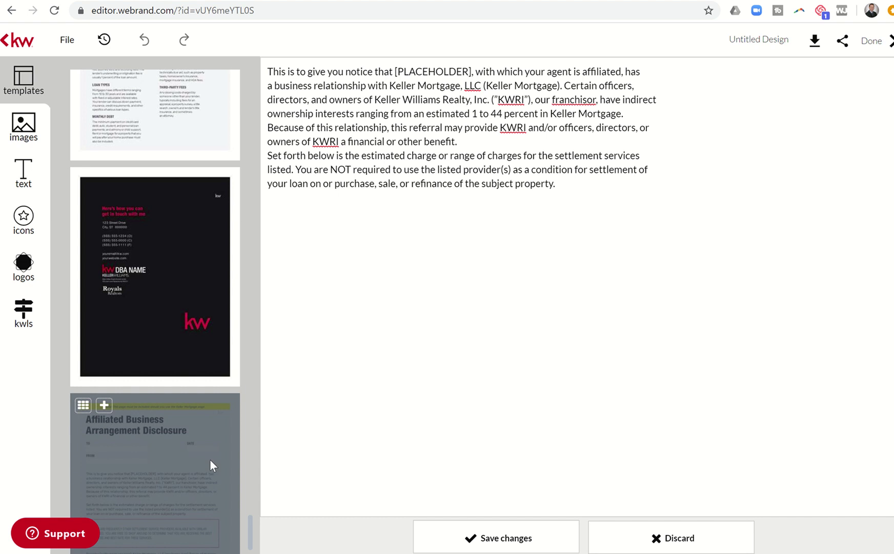
{"action": "left_click", "coordinate": [210, 460]}
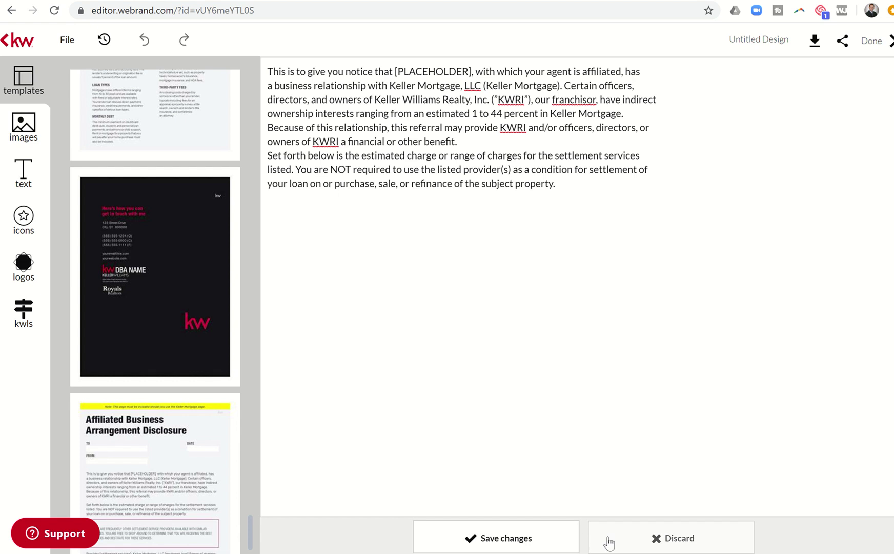
{"action": "left_click", "coordinate": [553, 541]}
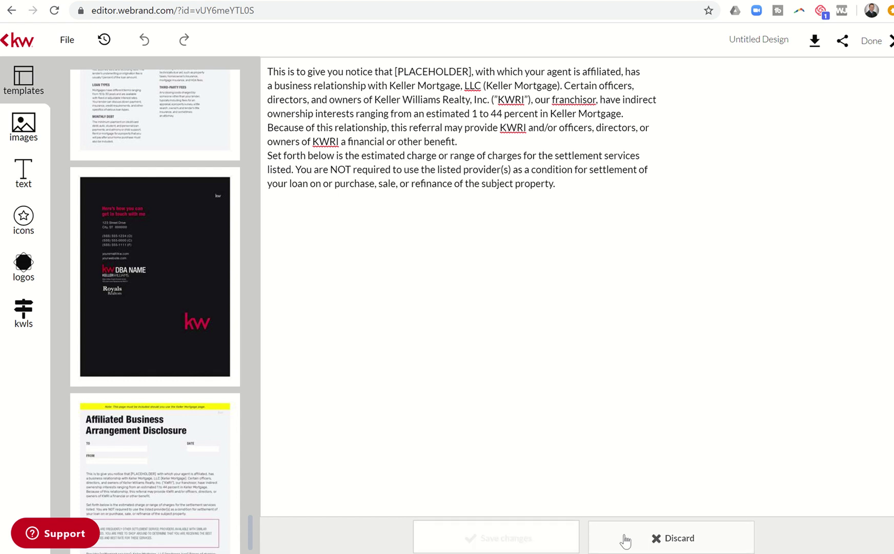
{"action": "left_click", "coordinate": [664, 538]}
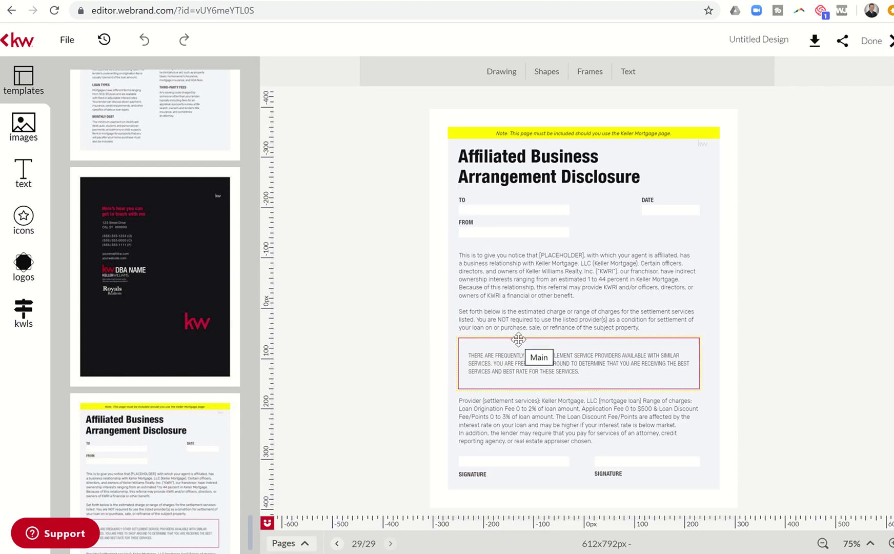
{"action": "scroll", "coordinate": [203, 434], "scroll_direction": "down", "scroll_amount": 1}
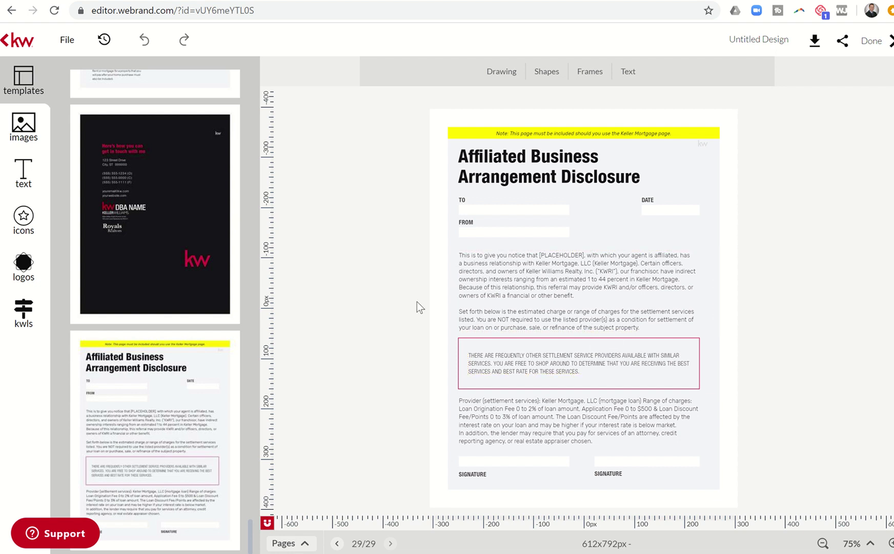
Replace the 'Untitled Design' title with 'Buyers Presenentation January 2020'
{"action": "scroll", "coordinate": [195, 194], "scroll_direction": "up", "scroll_amount": 15}
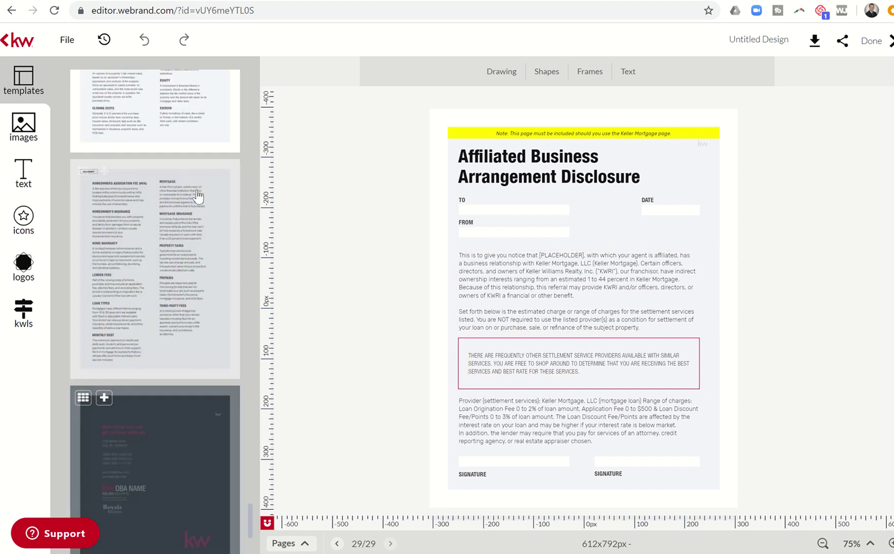
{"action": "scroll", "coordinate": [198, 196], "scroll_direction": "up", "scroll_amount": 15}
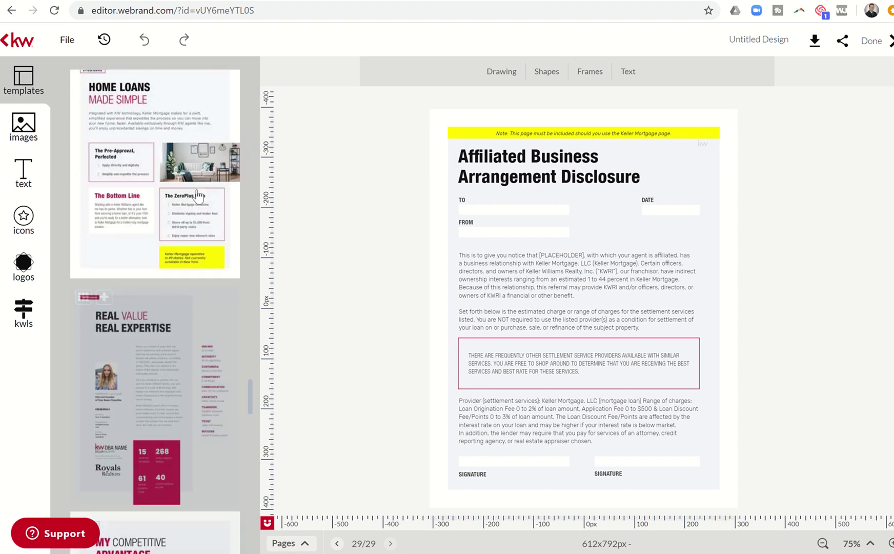
{"action": "scroll", "coordinate": [198, 196], "scroll_direction": "up", "scroll_amount": 15}
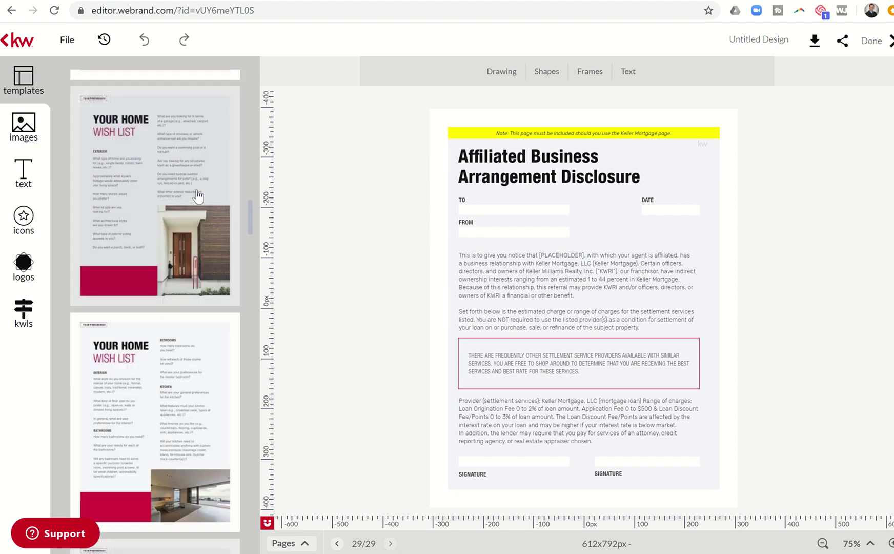
{"action": "scroll", "coordinate": [198, 196], "scroll_direction": "up", "scroll_amount": 10}
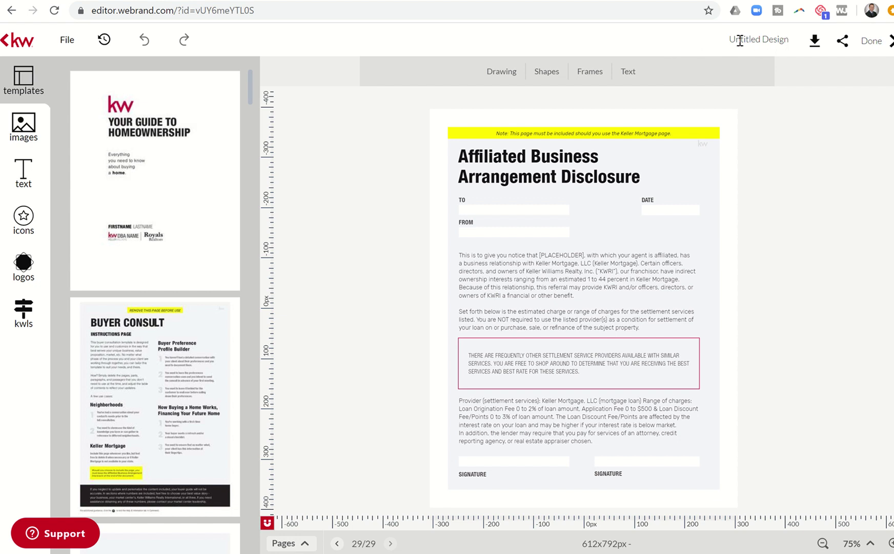
{"action": "key", "text": "BackSpace"}
{"action": "key", "text": "BackSpace"}
{"action": "key", "text": "BackSpace"}
{"action": "key", "text": "BackSpace"}
{"action": "key", "text": "BackSpace"}
{"action": "key", "text": "BackSpace"}
{"action": "key", "text": "BackSpace"}
{"action": "key", "text": "BackSpace"}
{"action": "key", "text": "BackSpace"}
{"action": "key", "text": "BackSpace"}
{"action": "key", "text": "BackSpace"}
{"action": "key", "text": "BackSpace"}
{"action": "key", "text": "BackSpace"}
{"action": "key", "text": "BackSpace"}
{"action": "key", "text": "BackSpace"}
{"action": "type", "text": "Buyers Presenentation January 2020"}
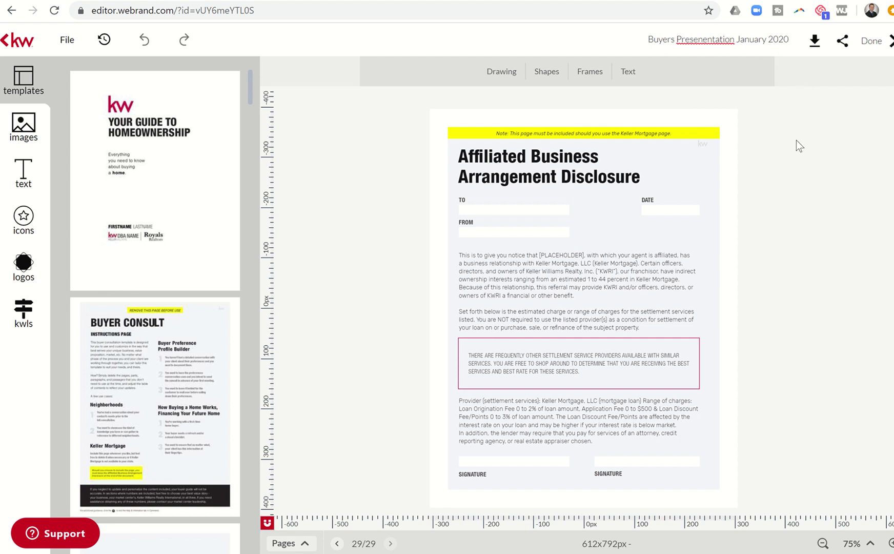
Save the design and fix the title typo to 'Presentation'
{"action": "left_click", "coordinate": [71, 49]}
{"action": "left_click", "coordinate": [75, 61]}
{"action": "key", "text": "BackSpace"}
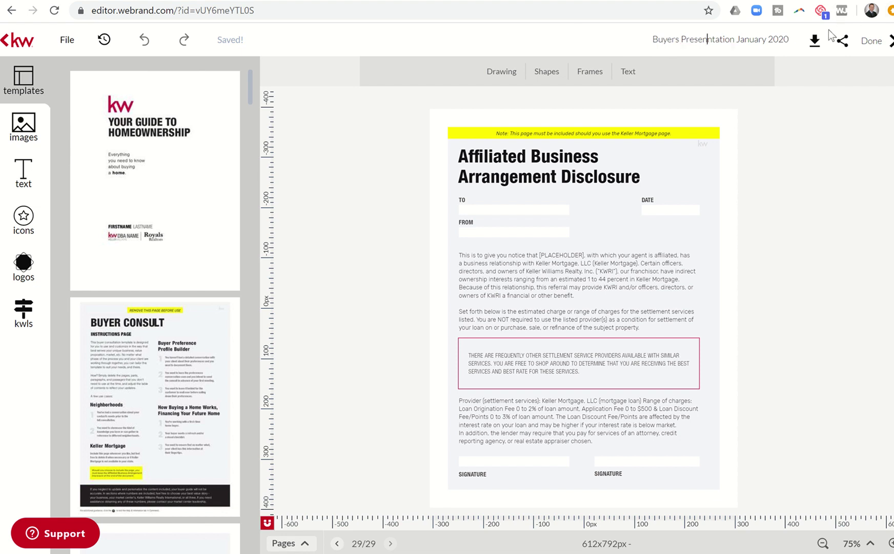
{"action": "key", "text": "BackSpace"}
Save, download pages 1–29 as a high-resolution print PDF, then click Done to exit
{"action": "left_click", "coordinate": [65, 42]}
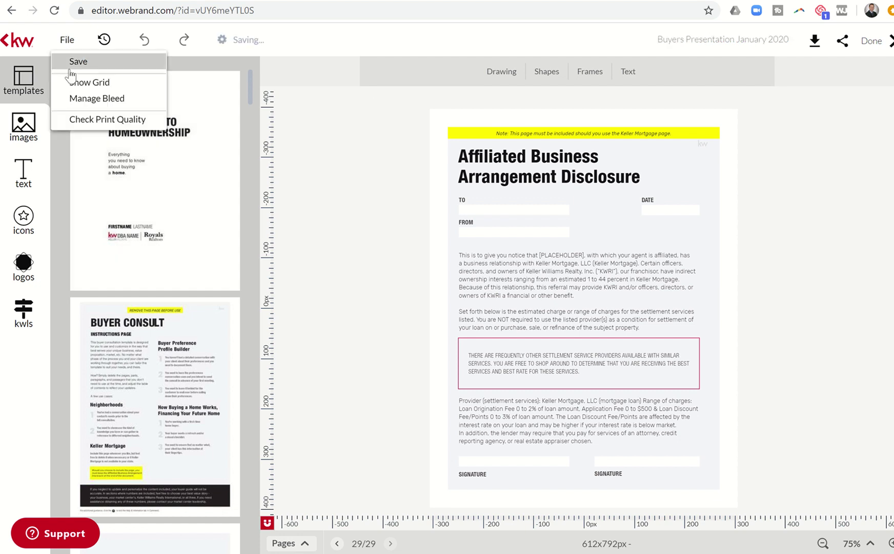
{"action": "left_click", "coordinate": [71, 67]}
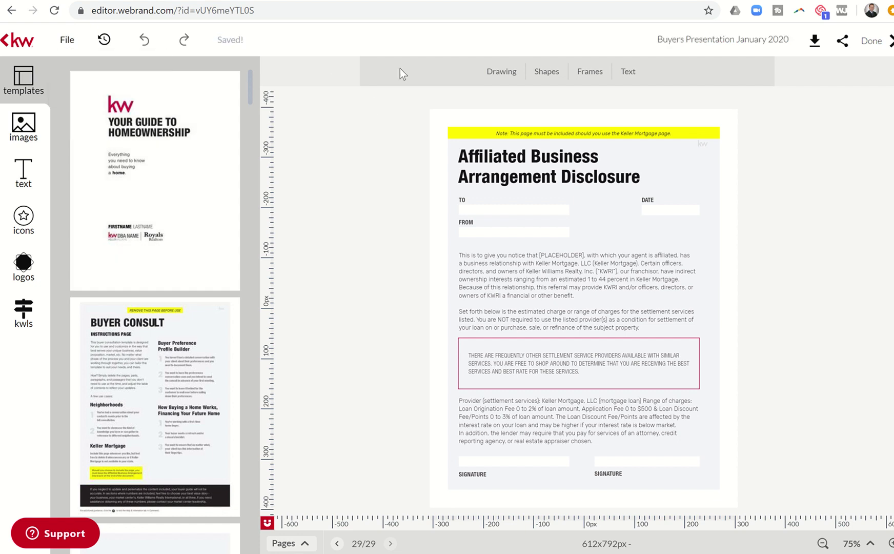
{"action": "left_click", "coordinate": [805, 44]}
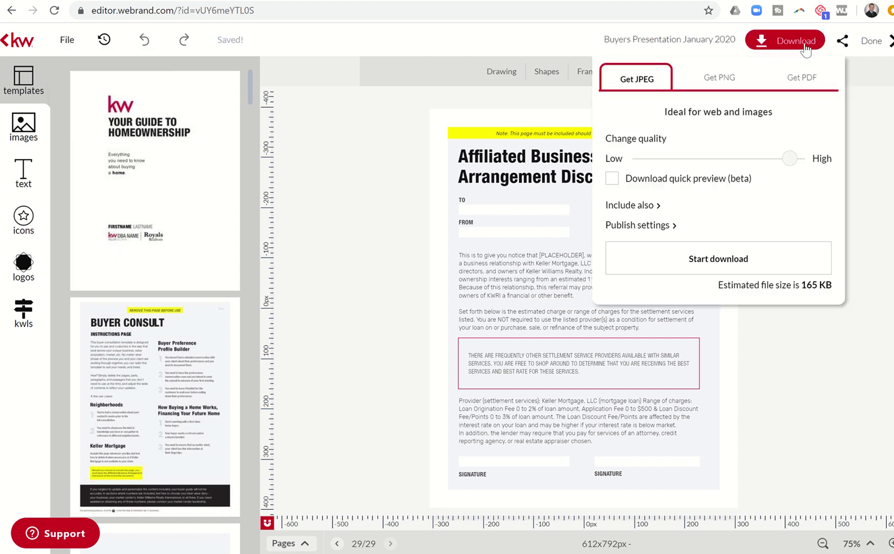
{"action": "left_click", "coordinate": [797, 82]}
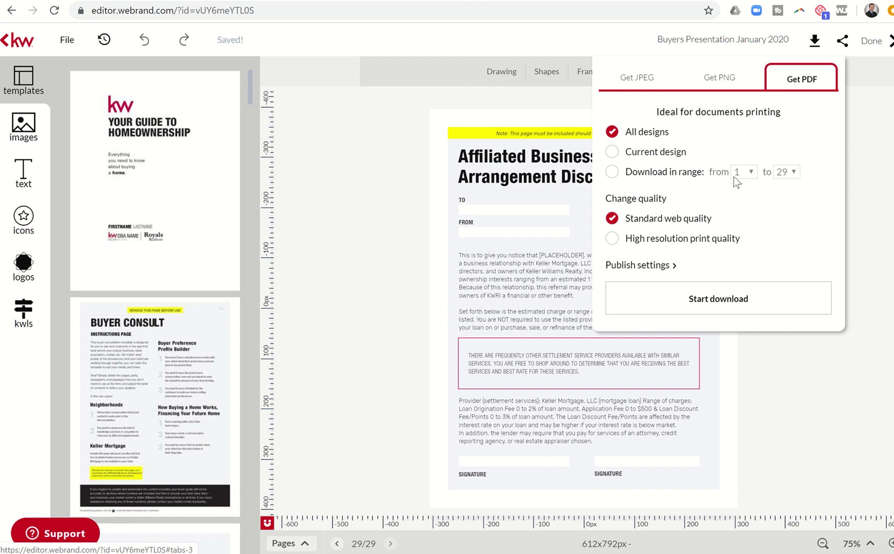
{"action": "left_click", "coordinate": [612, 173]}
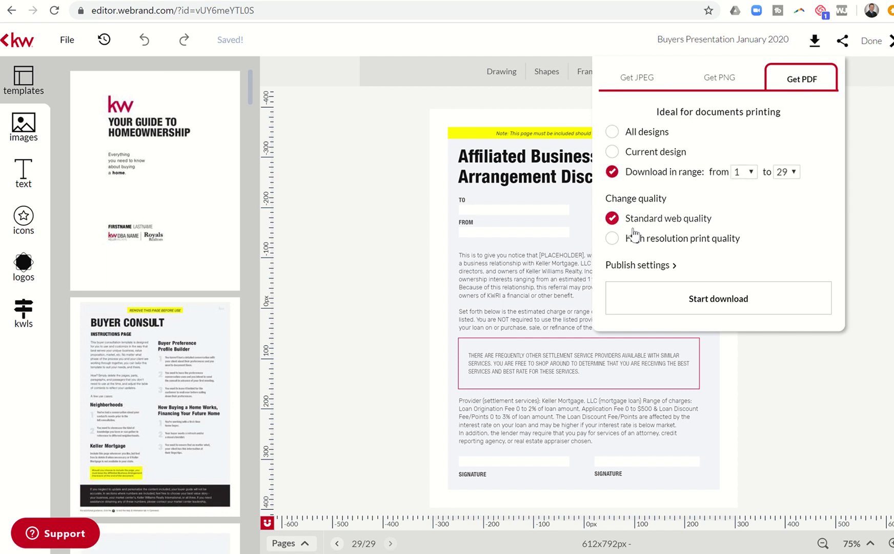
{"action": "left_click", "coordinate": [612, 238]}
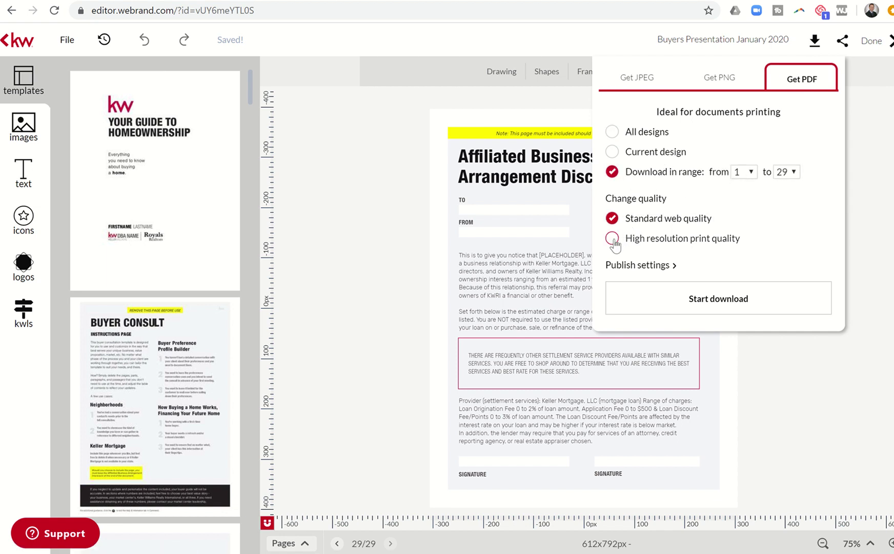
{"action": "left_click", "coordinate": [703, 303]}
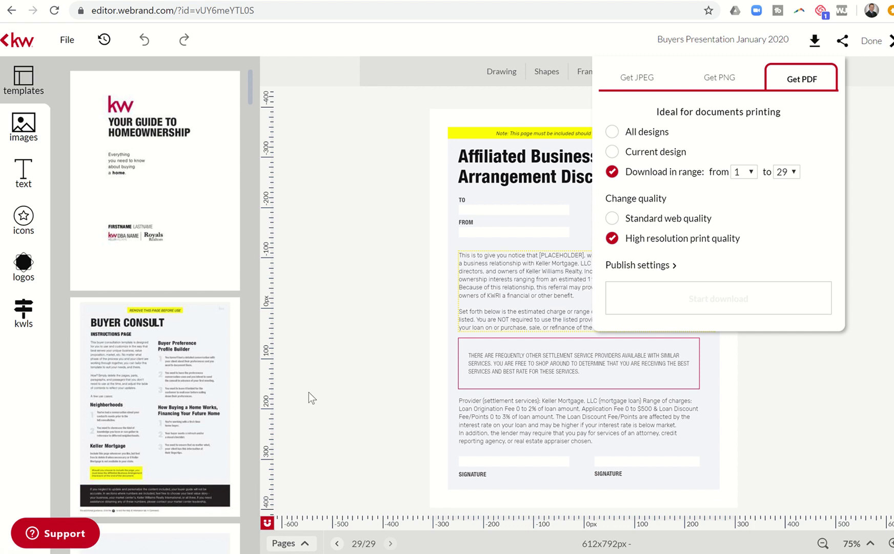
{"action": "mouse_move", "coordinate": [194, 485]}
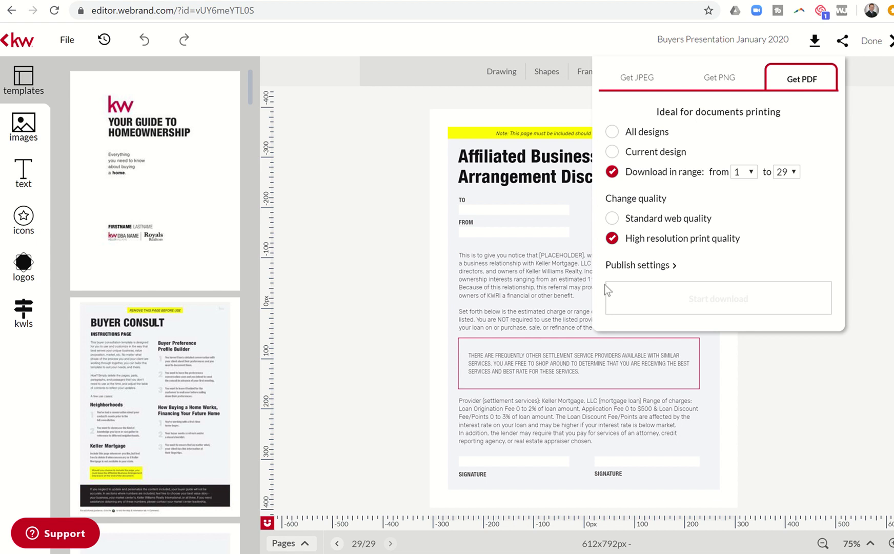
{"action": "left_click", "coordinate": [872, 44]}
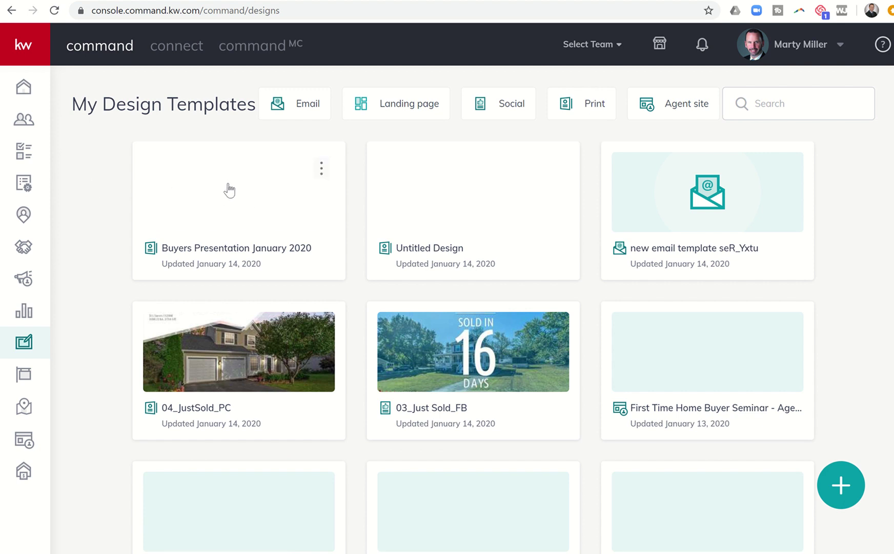
Open the 'Buyers Presentation January 2020' card from My Design Templates
{"action": "left_click", "coordinate": [231, 204]}
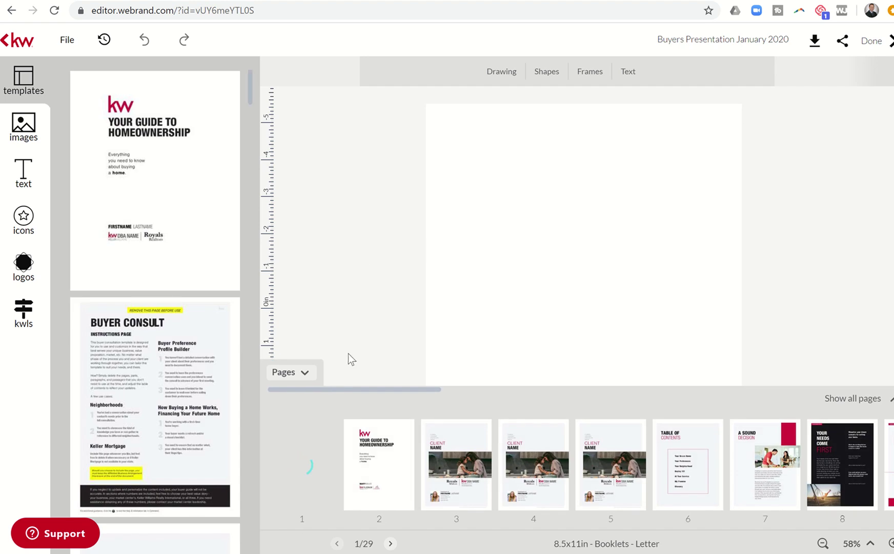
Add the Your Guide to Homeownership cover template as page 2, then collapse the page strip
{"action": "scroll", "coordinate": [182, 397], "scroll_direction": "down", "scroll_amount": 3}
{"action": "scroll", "coordinate": [182, 397], "scroll_direction": "down", "scroll_amount": 4}
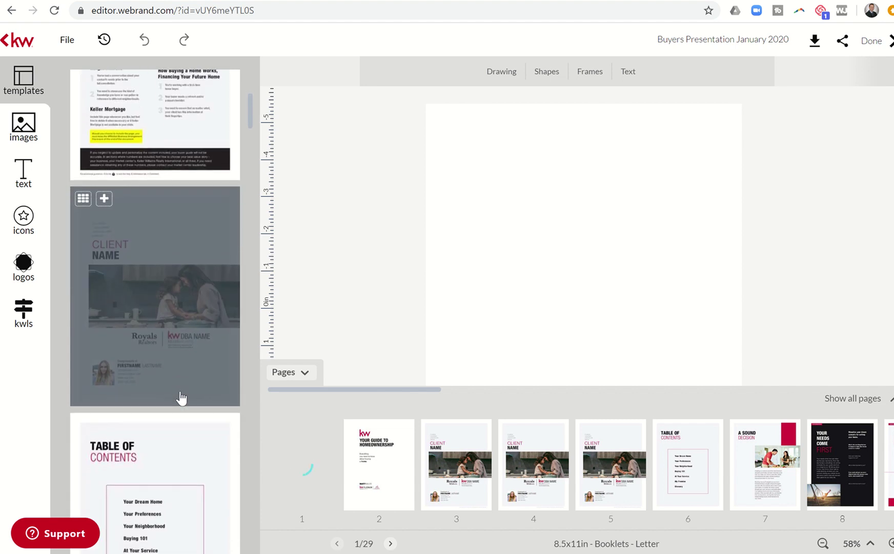
{"action": "scroll", "coordinate": [182, 398], "scroll_direction": "up", "scroll_amount": 7}
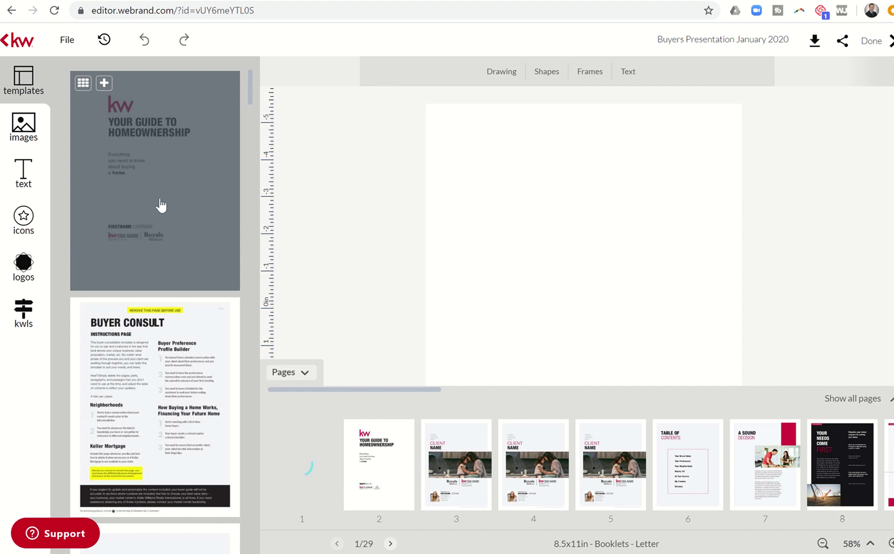
{"action": "left_click", "coordinate": [158, 202]}
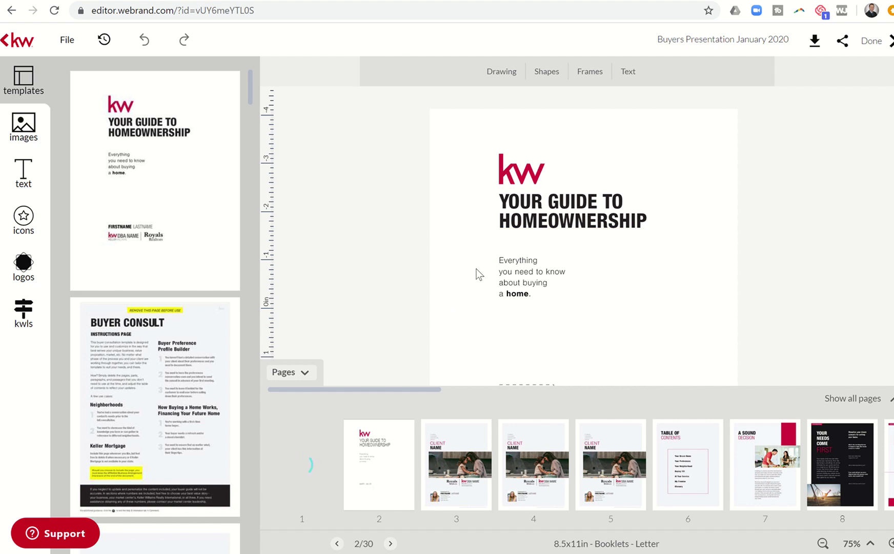
{"action": "left_click", "coordinate": [303, 379]}
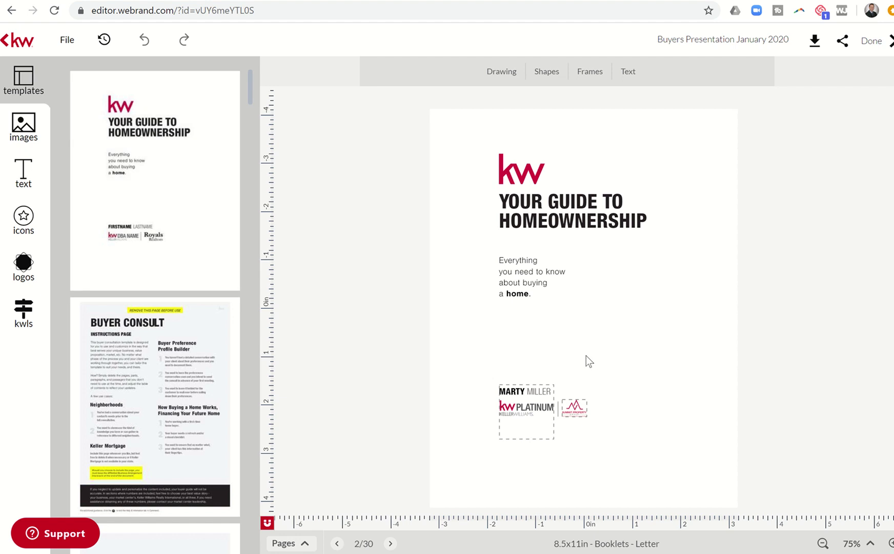
{"action": "left_click", "coordinate": [574, 336]}
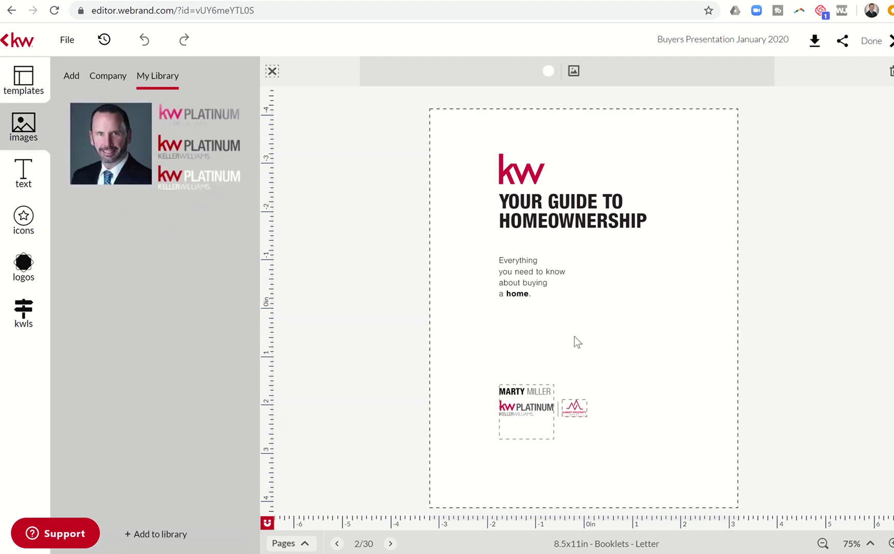
{"action": "left_click", "coordinate": [23, 79]}
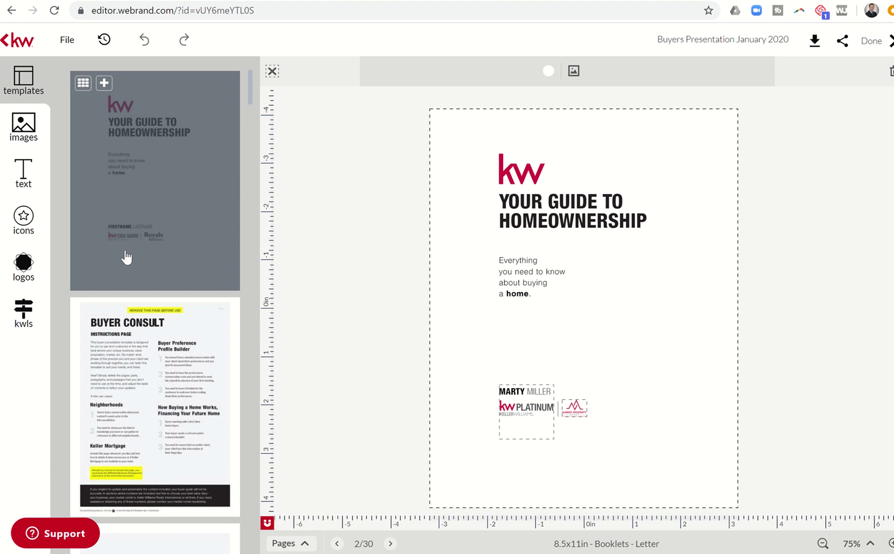
{"action": "scroll", "coordinate": [151, 426], "scroll_direction": "down", "scroll_amount": 4}
{"action": "scroll", "coordinate": [152, 426], "scroll_direction": "down", "scroll_amount": 4}
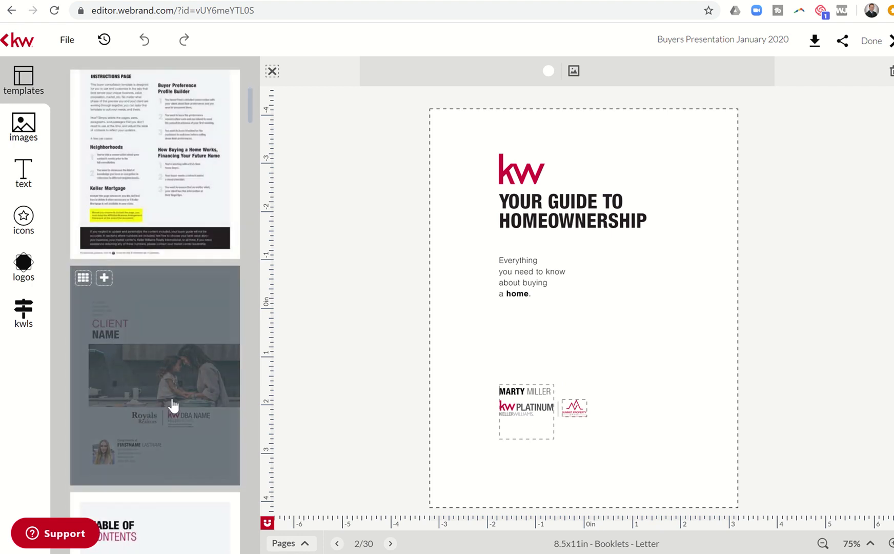
{"action": "scroll", "coordinate": [173, 405], "scroll_direction": "down", "scroll_amount": 7}
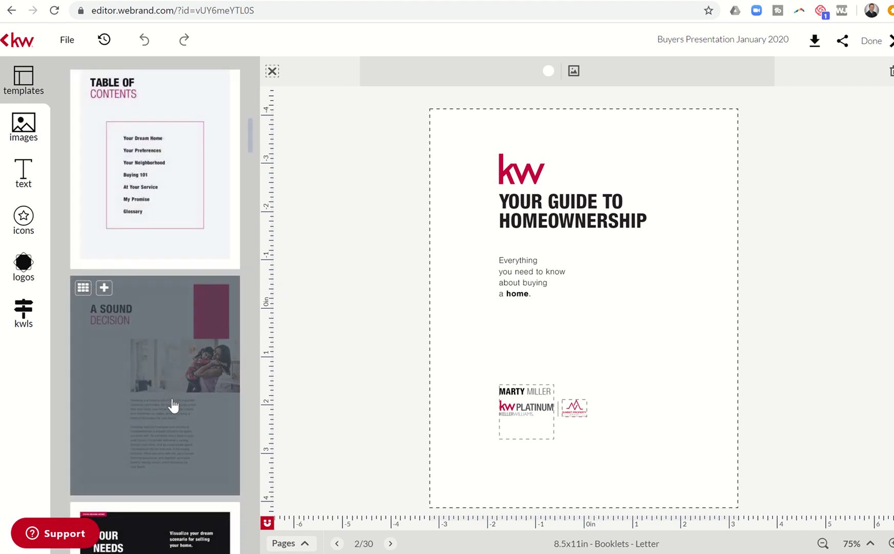
{"action": "scroll", "coordinate": [173, 405], "scroll_direction": "down", "scroll_amount": 1}
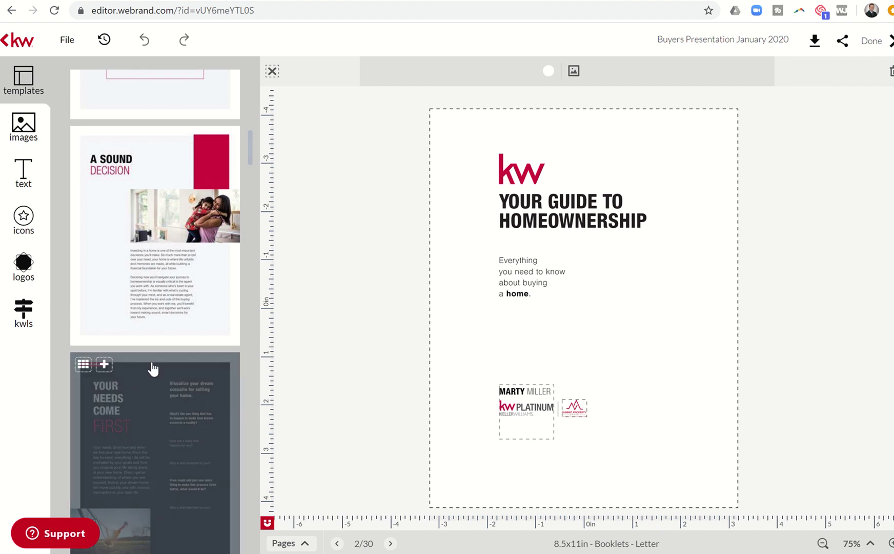
{"action": "scroll", "coordinate": [152, 367], "scroll_direction": "down", "scroll_amount": 3}
{"action": "scroll", "coordinate": [151, 367], "scroll_direction": "down", "scroll_amount": 3}
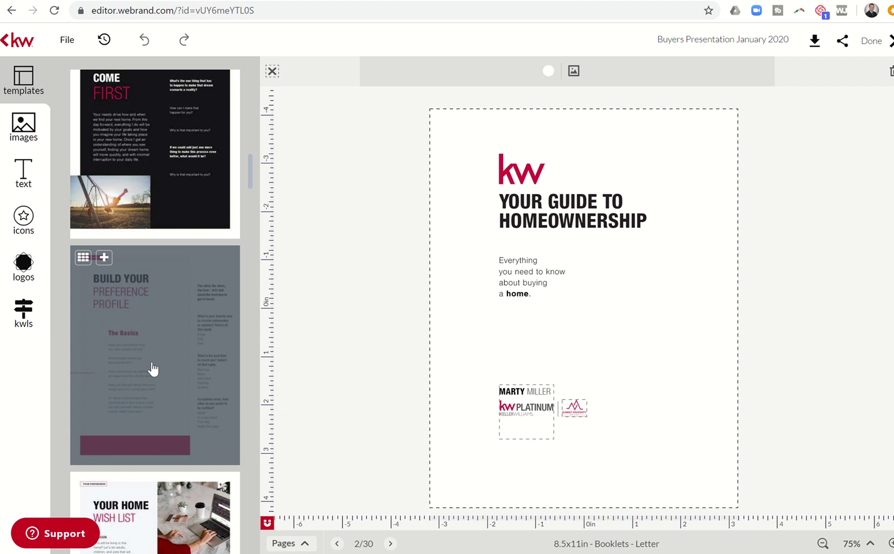
{"action": "scroll", "coordinate": [153, 368], "scroll_direction": "down", "scroll_amount": 10}
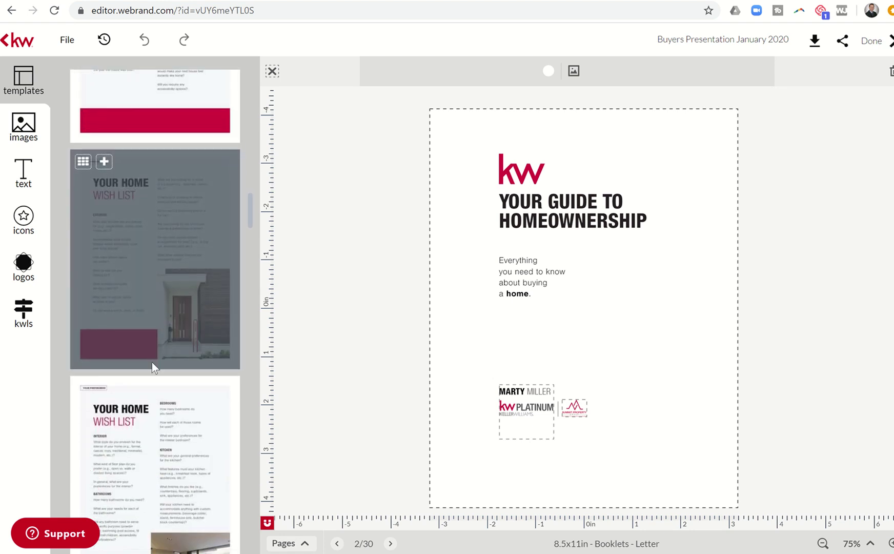
{"action": "scroll", "coordinate": [150, 290], "scroll_direction": "up", "scroll_amount": 1}
{"action": "scroll", "coordinate": [150, 291], "scroll_direction": "up", "scroll_amount": 5}
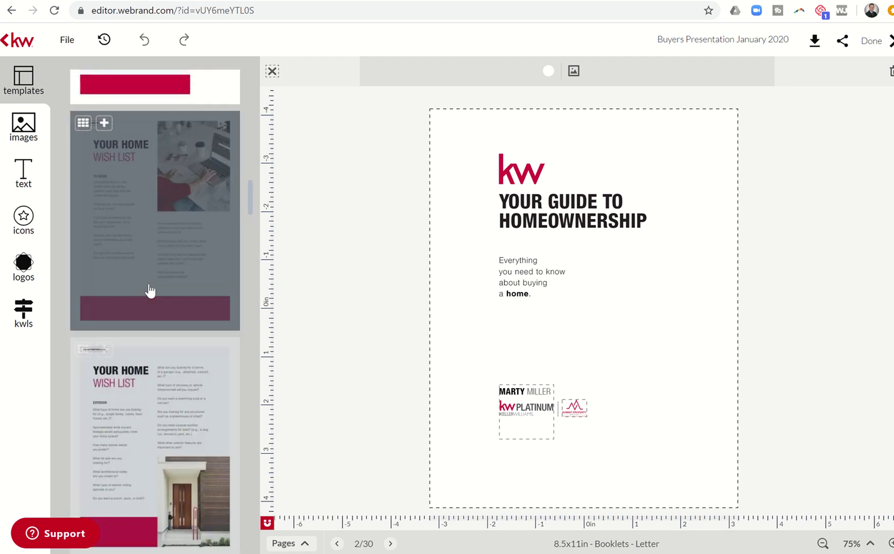
{"action": "scroll", "coordinate": [150, 291], "scroll_direction": "down", "scroll_amount": 1}
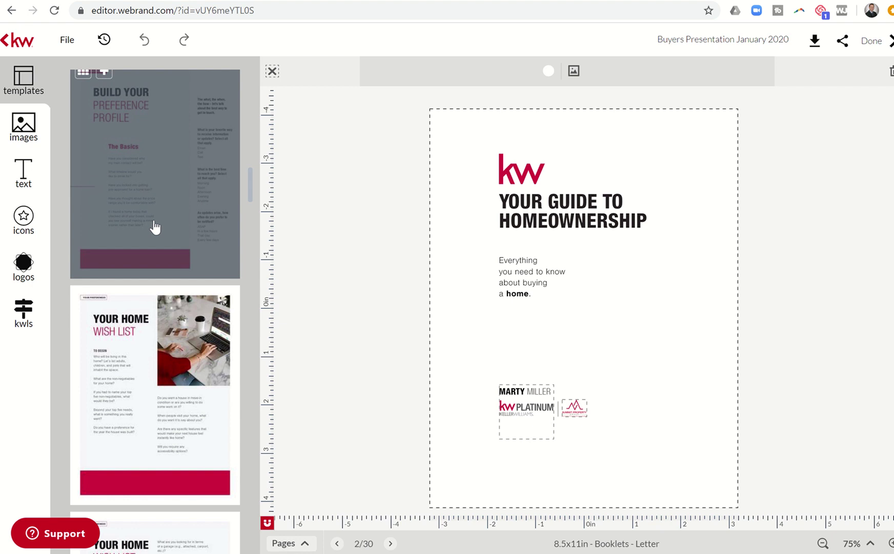
{"action": "scroll", "coordinate": [155, 227], "scroll_direction": "up", "scroll_amount": 3}
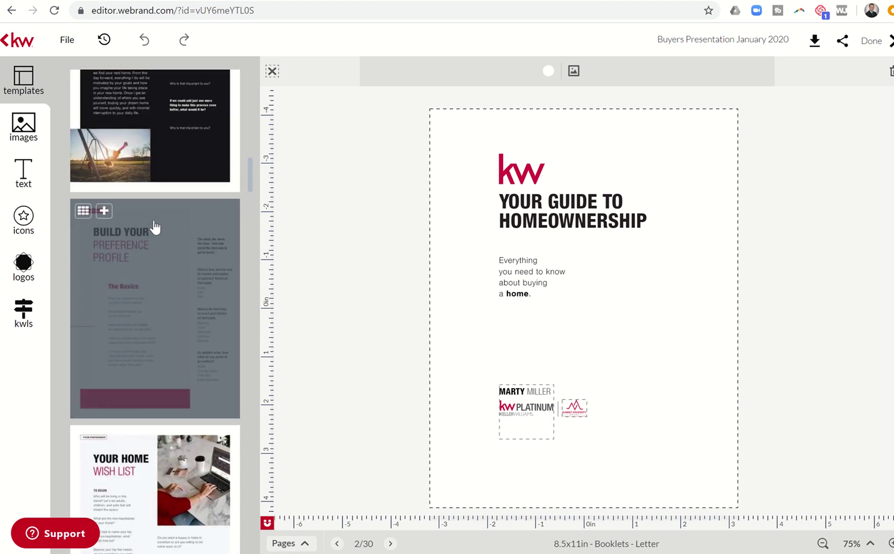
{"action": "scroll", "coordinate": [155, 228], "scroll_direction": "up", "scroll_amount": 4}
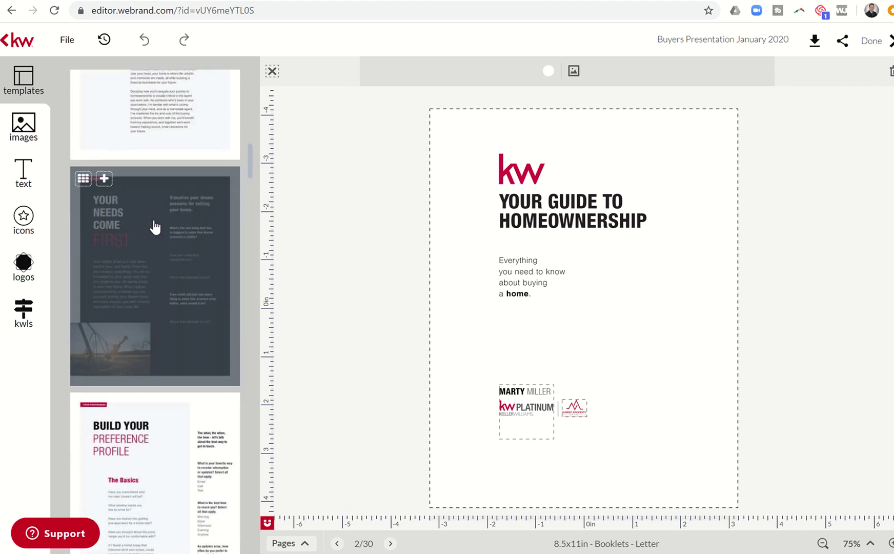
{"action": "scroll", "coordinate": [155, 227], "scroll_direction": "up", "scroll_amount": 3}
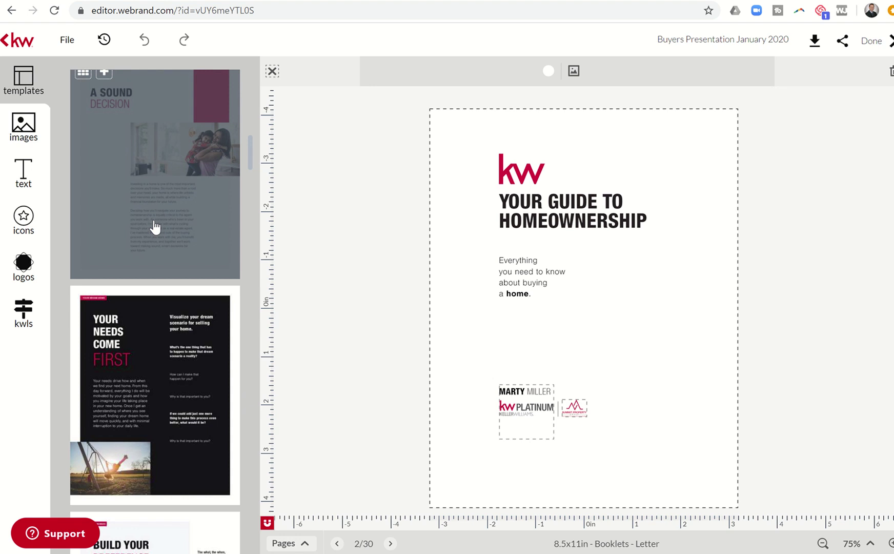